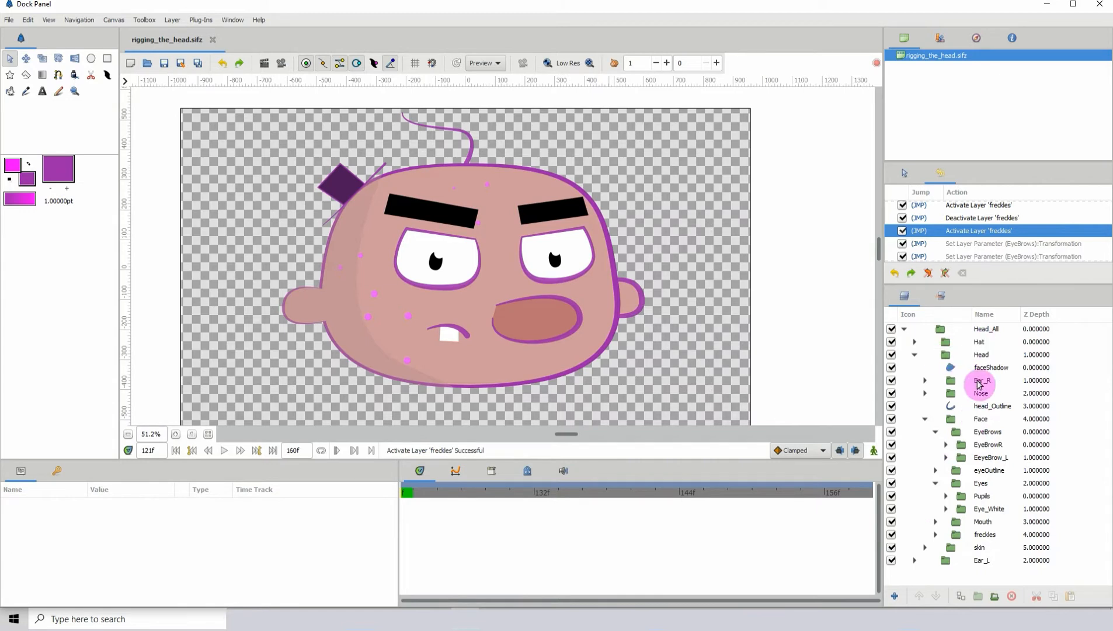
# Toggle the Hat group's visibility off and on to examine which part of the head it contains.
pyautogui.click(979, 343)
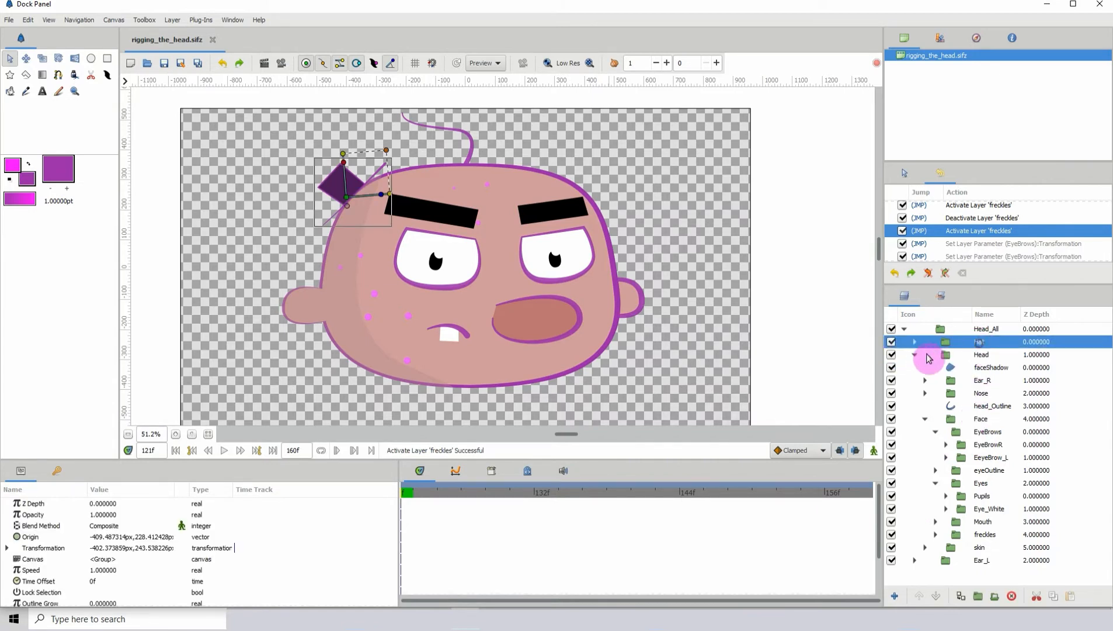
pyautogui.click(891, 342)
pyautogui.click(892, 342)
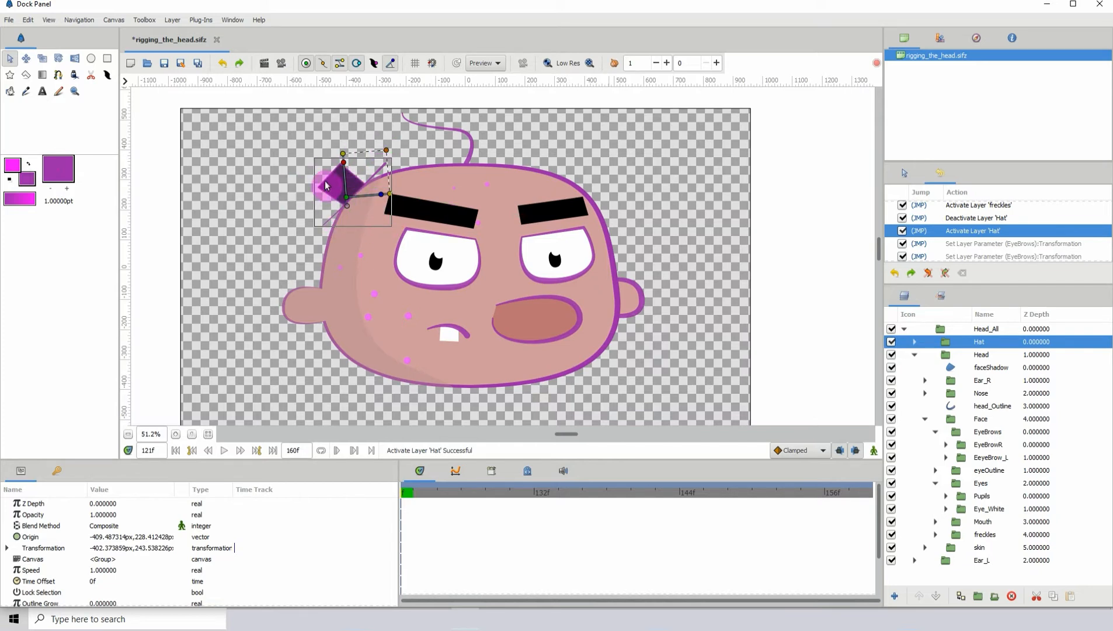
pyautogui.click(892, 342)
pyautogui.click(892, 343)
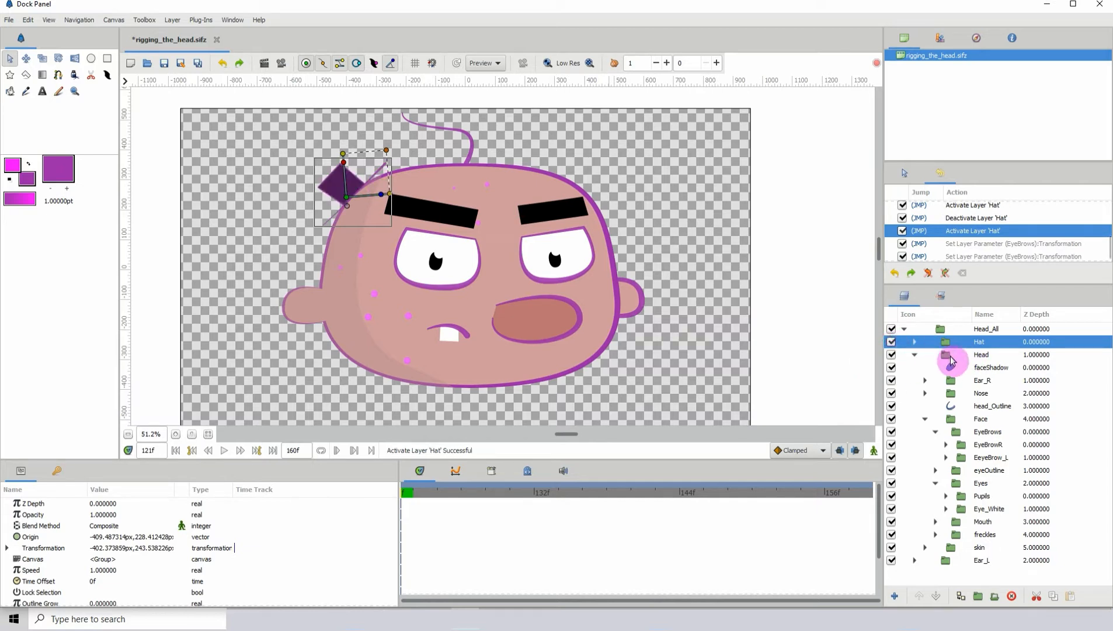
pyautogui.click(892, 343)
pyautogui.click(892, 343)
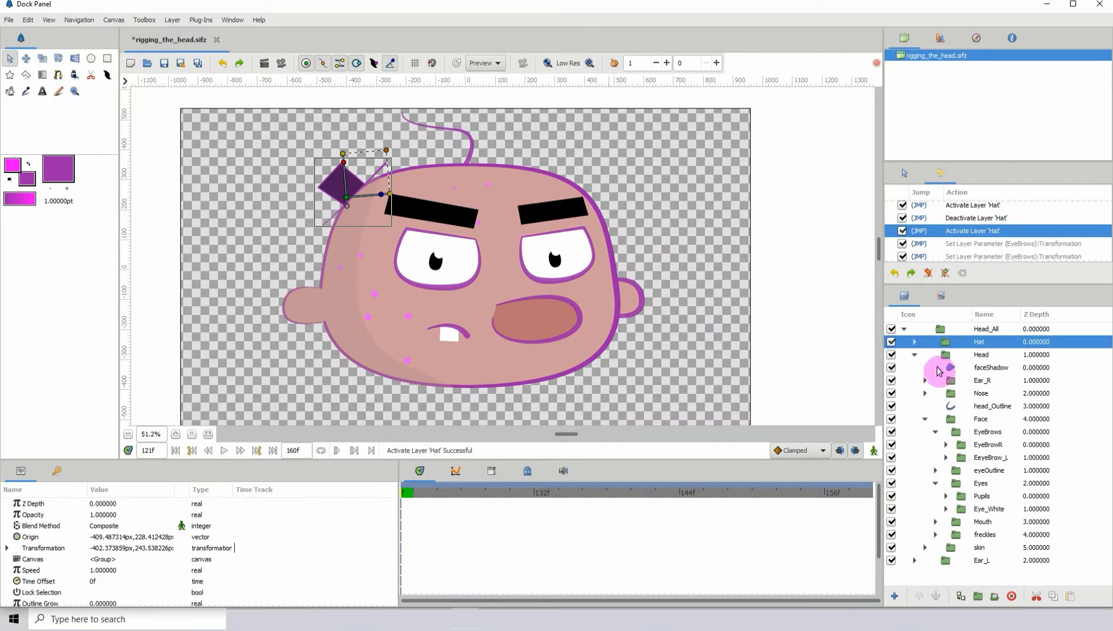
# Toggle the two individual eyebrow groups off and on in turn to examine how the eyebrows are separated.
pyautogui.click(986, 445)
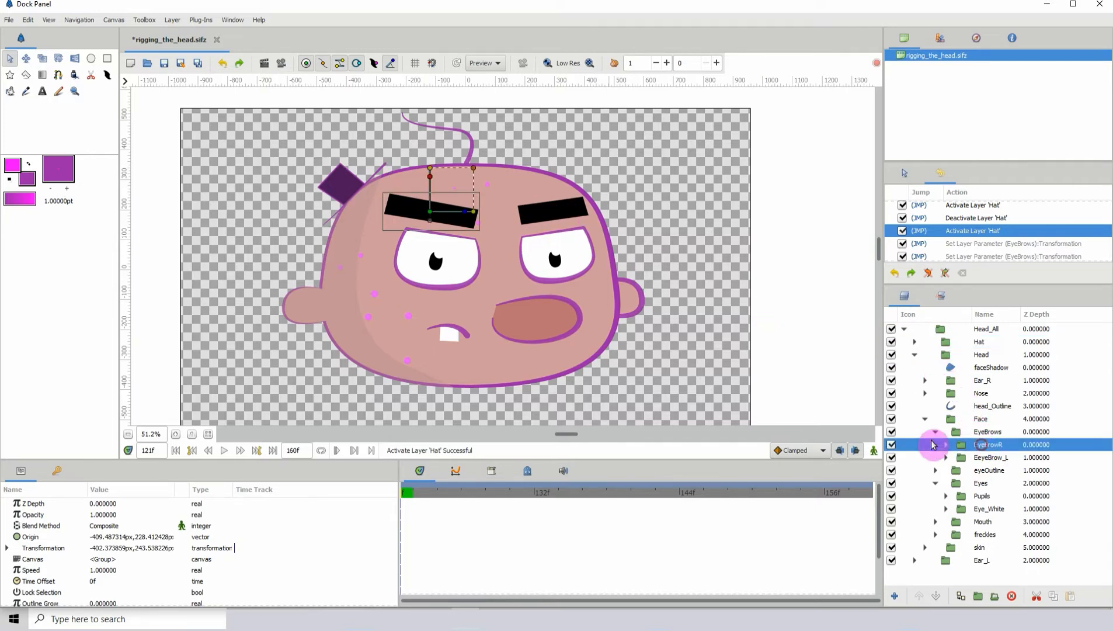
pyautogui.click(892, 445)
pyautogui.click(892, 445)
pyautogui.click(892, 446)
pyautogui.click(892, 446)
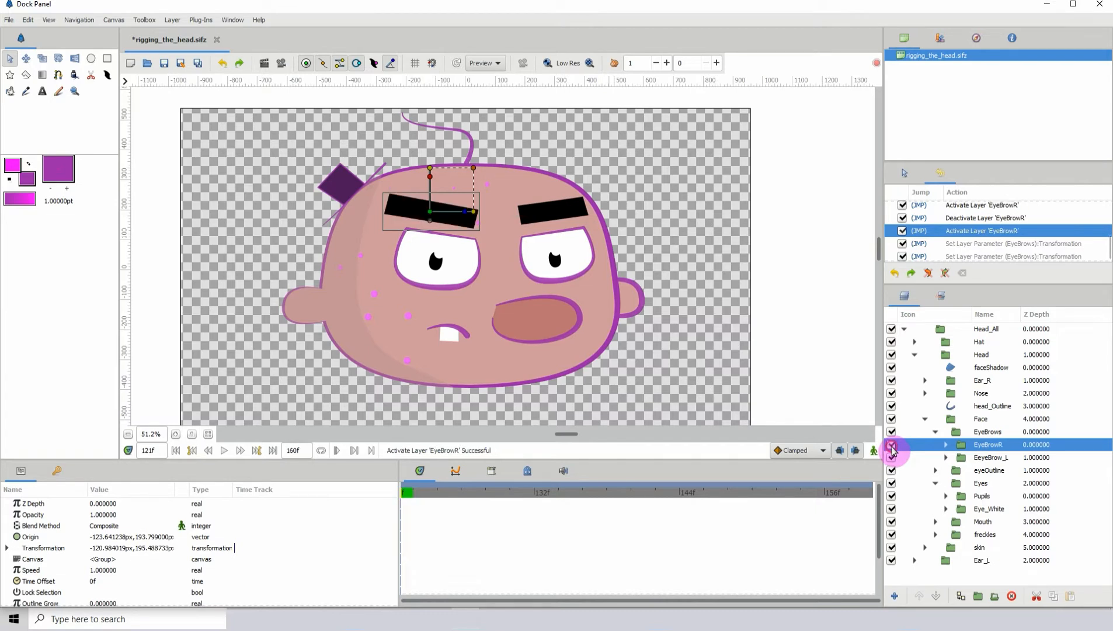
pyautogui.doubleClick(892, 459)
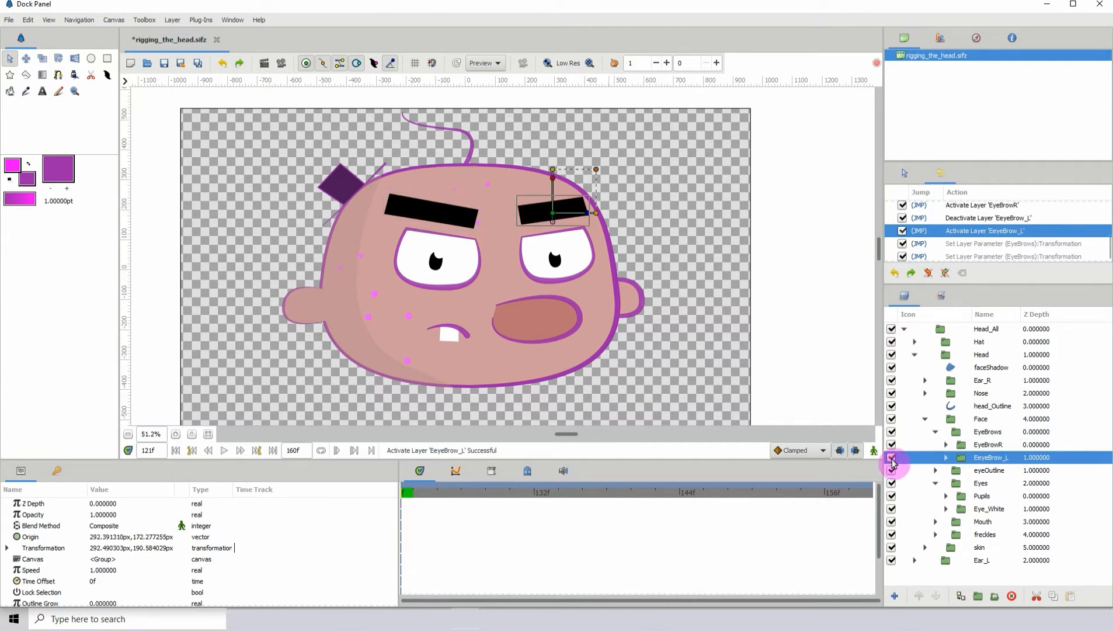
pyautogui.click(892, 459)
pyautogui.click(892, 459)
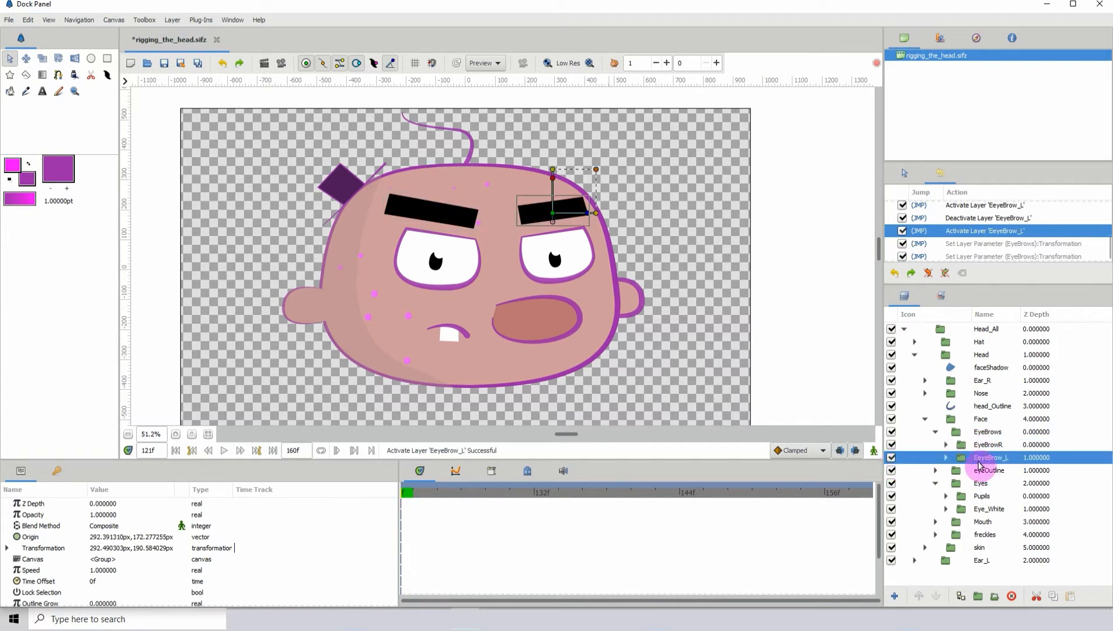
# Try moving the whole EyeBrows group to about 261 px, 219 px, and undo the move.
pyautogui.click(985, 435)
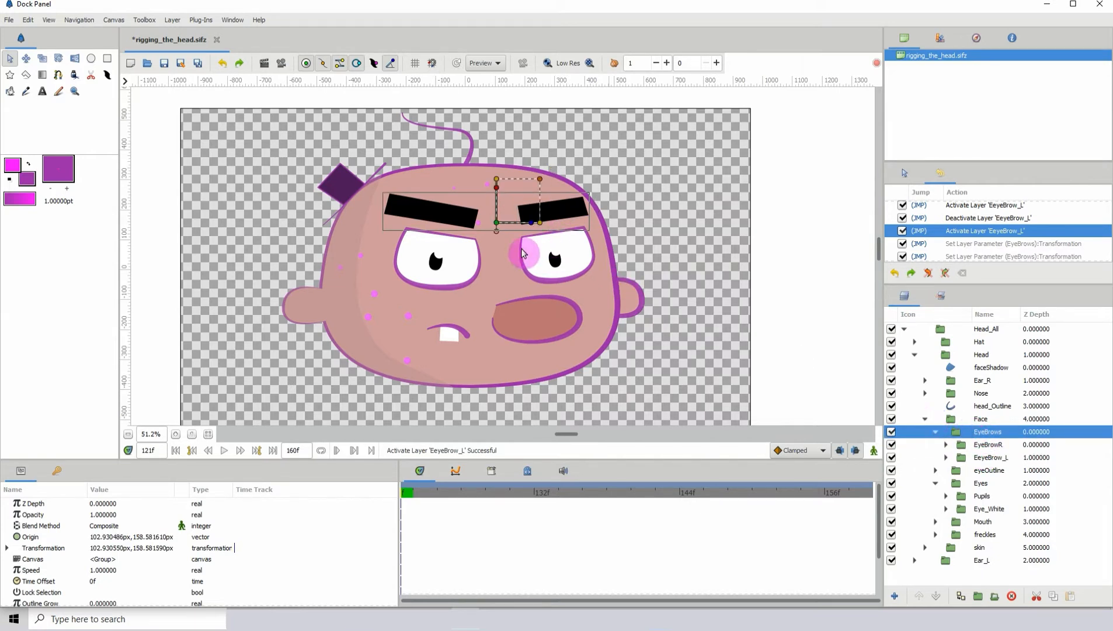
pyautogui.moveTo(497, 225); pyautogui.dragTo(544, 205)
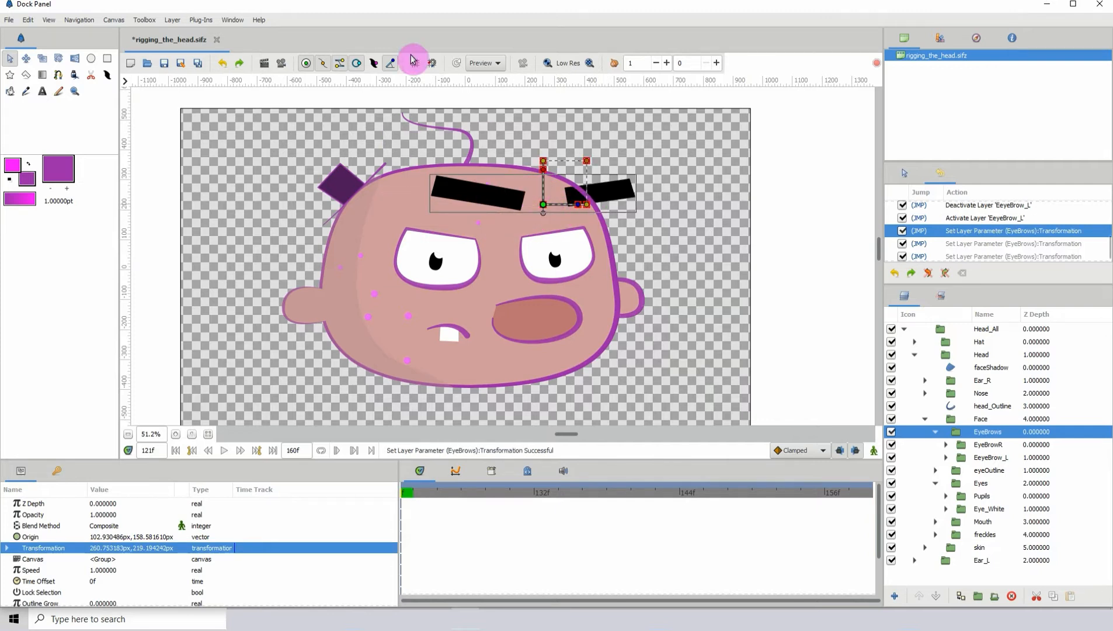
pyautogui.click(225, 66)
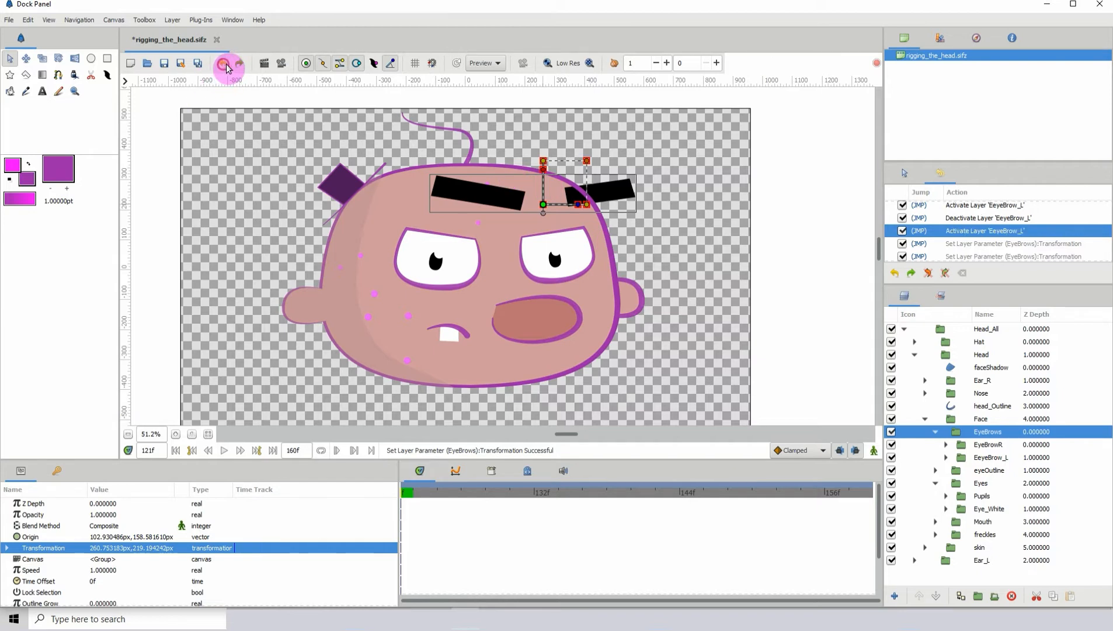
# Select the individual eyebrow groups alternately to examine the separate handles of each eyebrow.
pyautogui.click(985, 454)
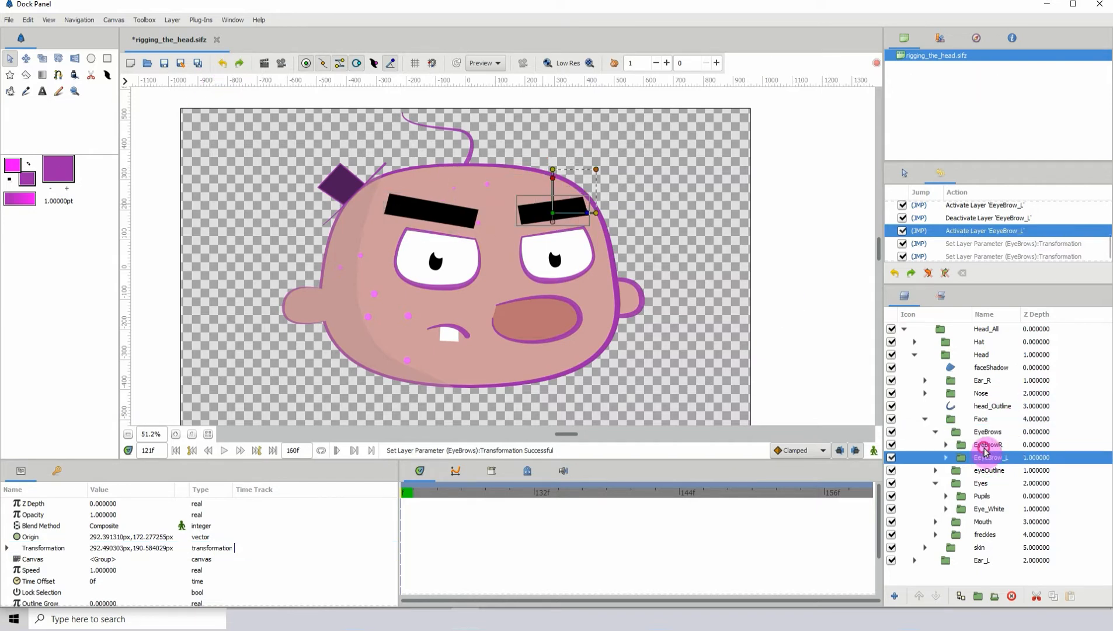
pyautogui.click(986, 446)
pyautogui.click(982, 459)
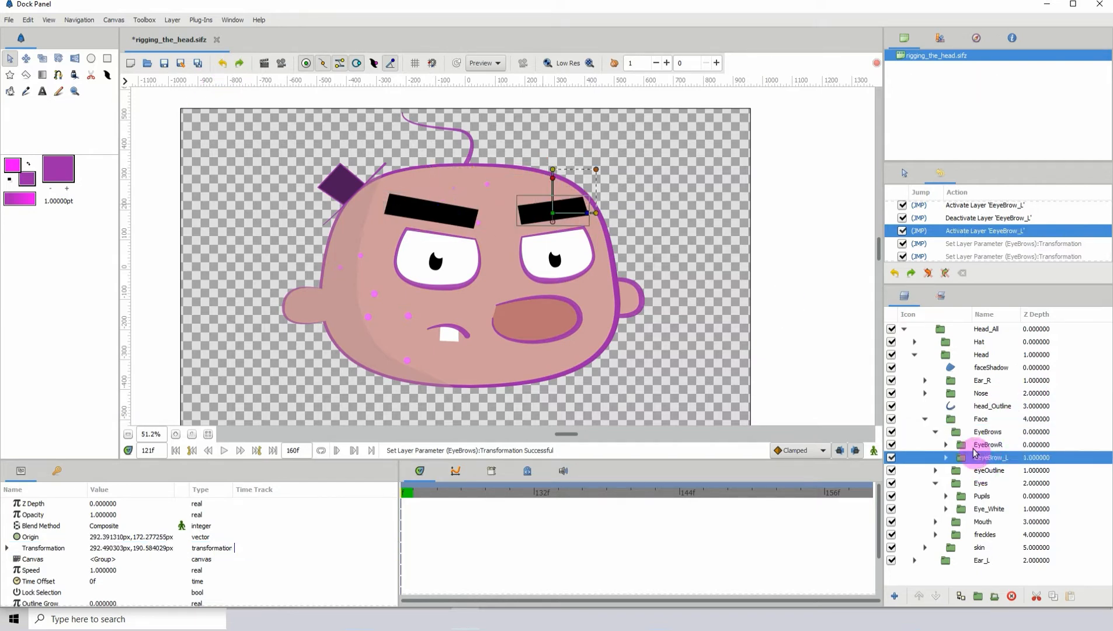
pyautogui.click(984, 447)
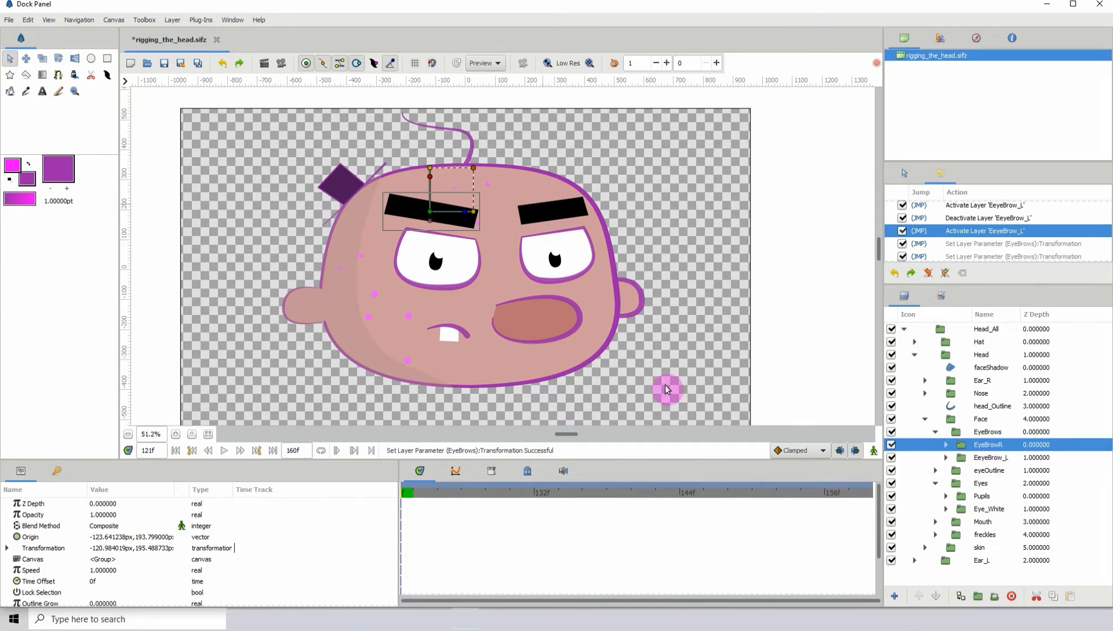
# Try moving the Pupils group upward inside the eyes to about 75 px, 10 px, and undo the move.
pyautogui.click(982, 497)
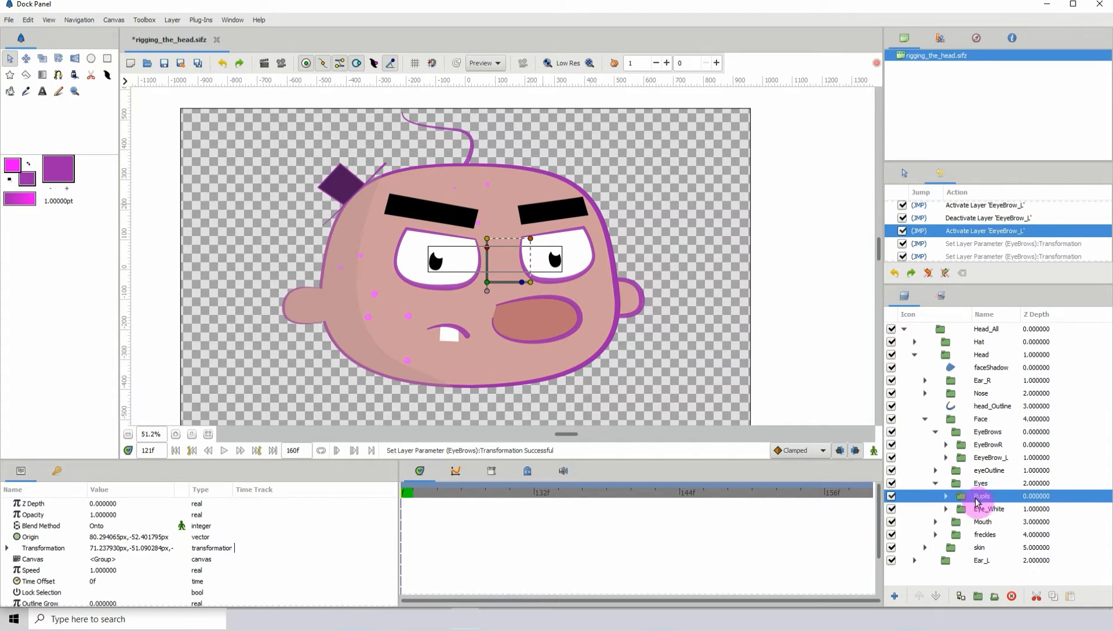
pyautogui.moveTo(488, 282); pyautogui.dragTo(489, 263)
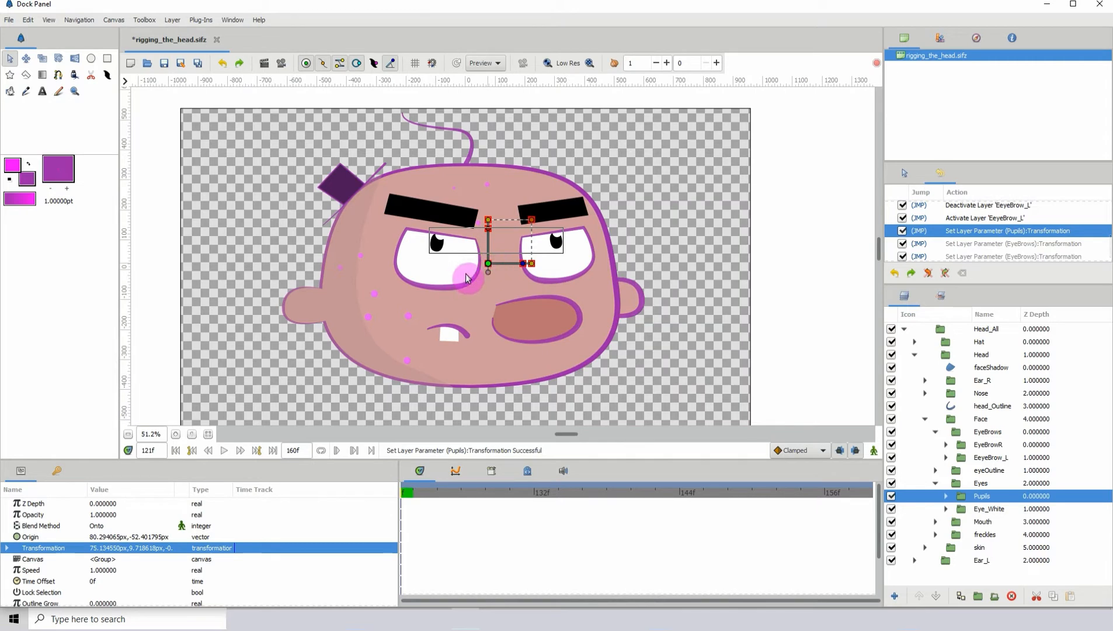
pyautogui.hotkey('ctrl', 'z')
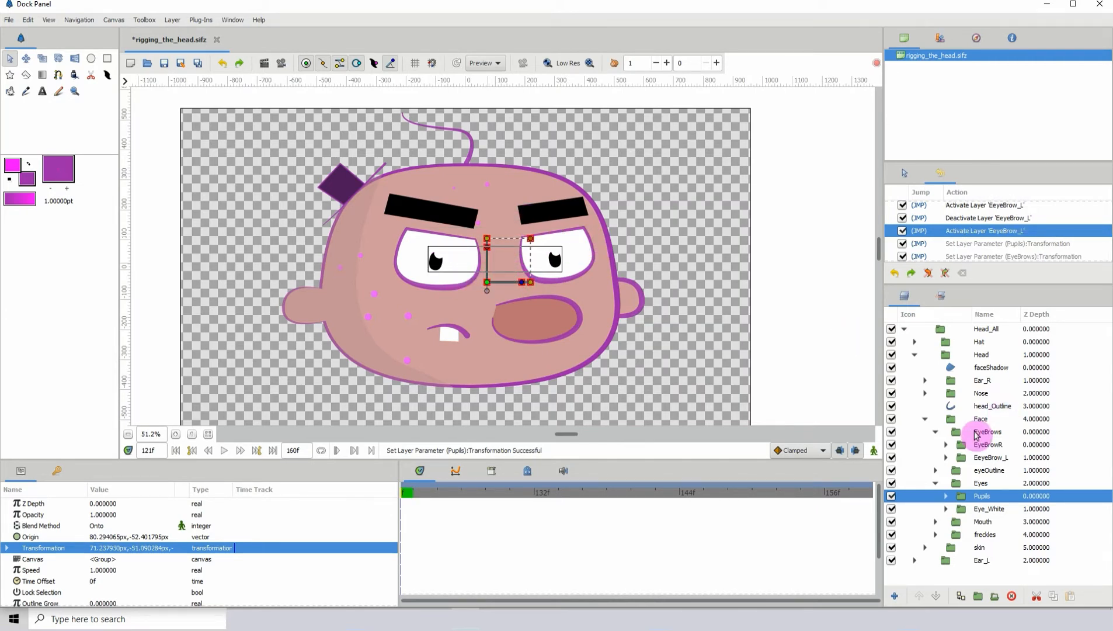
# Toggle the Pupils and Eye_White groups off and on to examine how the pupils depend on the eye whites.
pyautogui.click(892, 496)
pyautogui.click(892, 497)
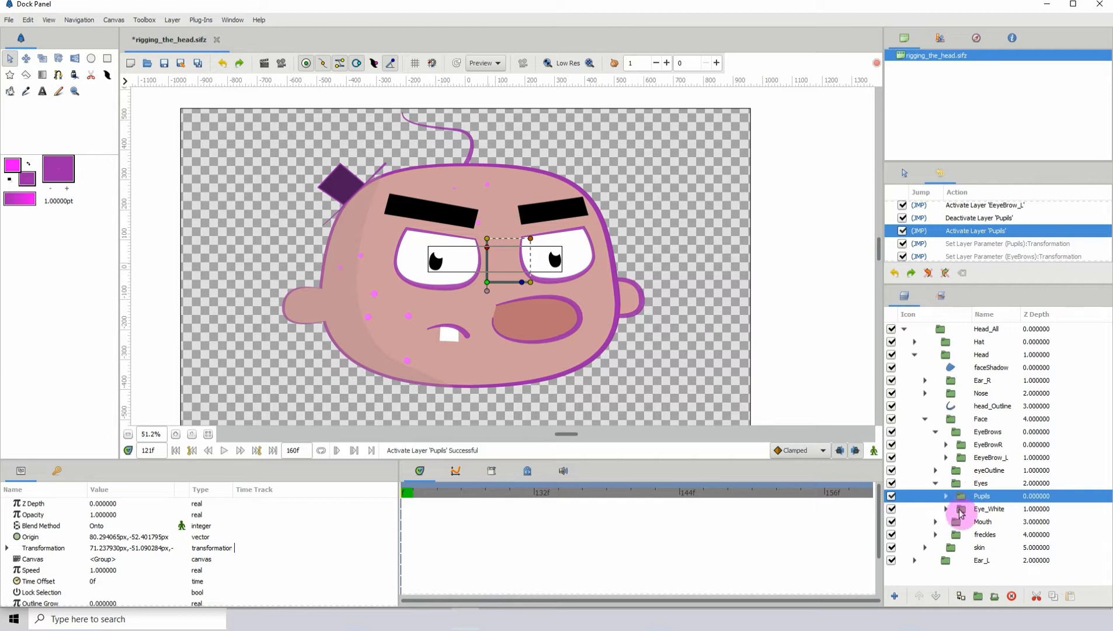
pyautogui.click(987, 511)
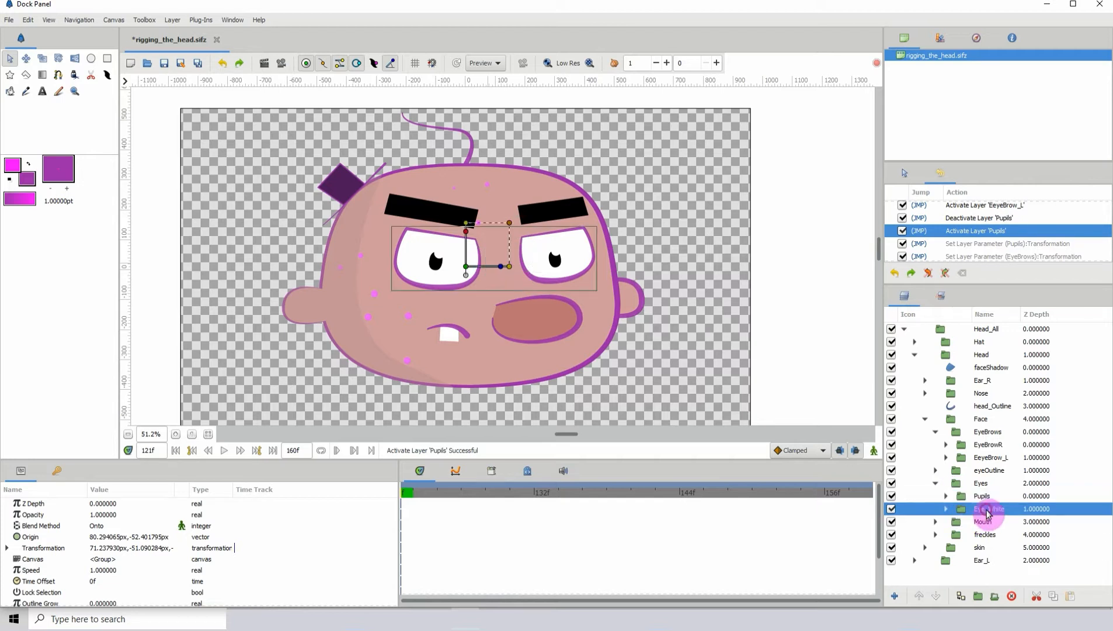
pyautogui.click(892, 511)
pyautogui.click(892, 512)
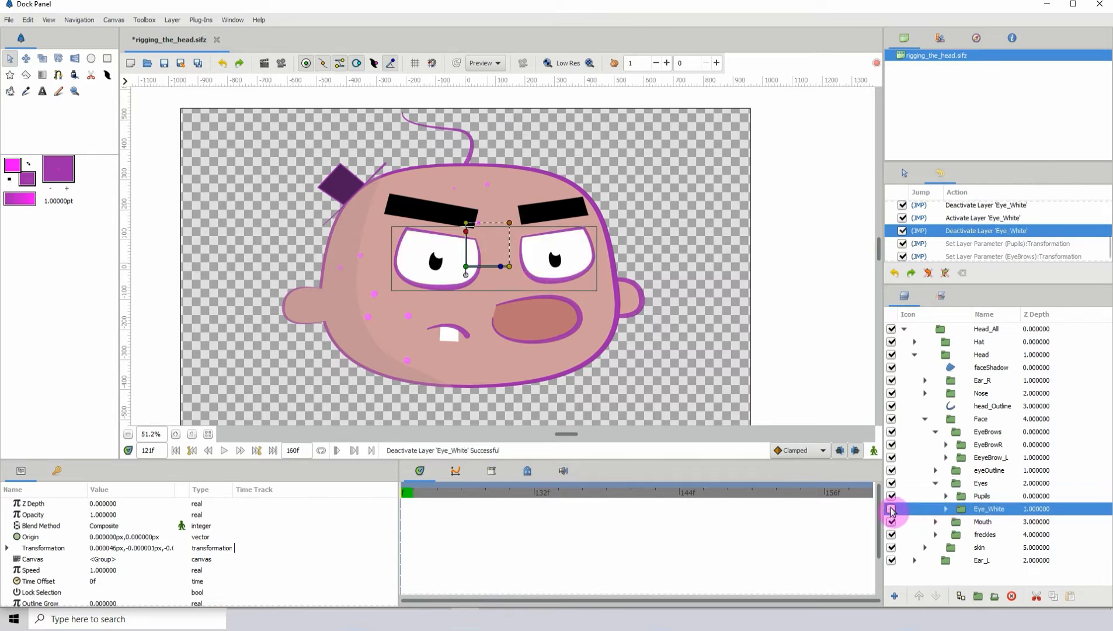
pyautogui.click(892, 511)
pyautogui.click(892, 511)
pyautogui.click(892, 511)
pyautogui.click(892, 512)
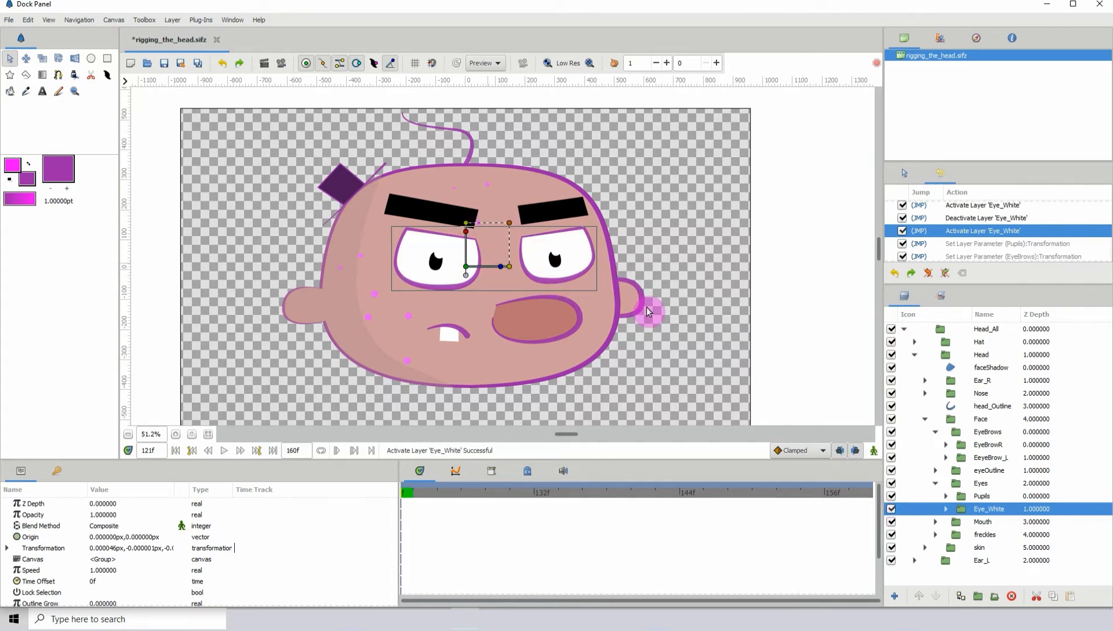
pyautogui.click(891, 509)
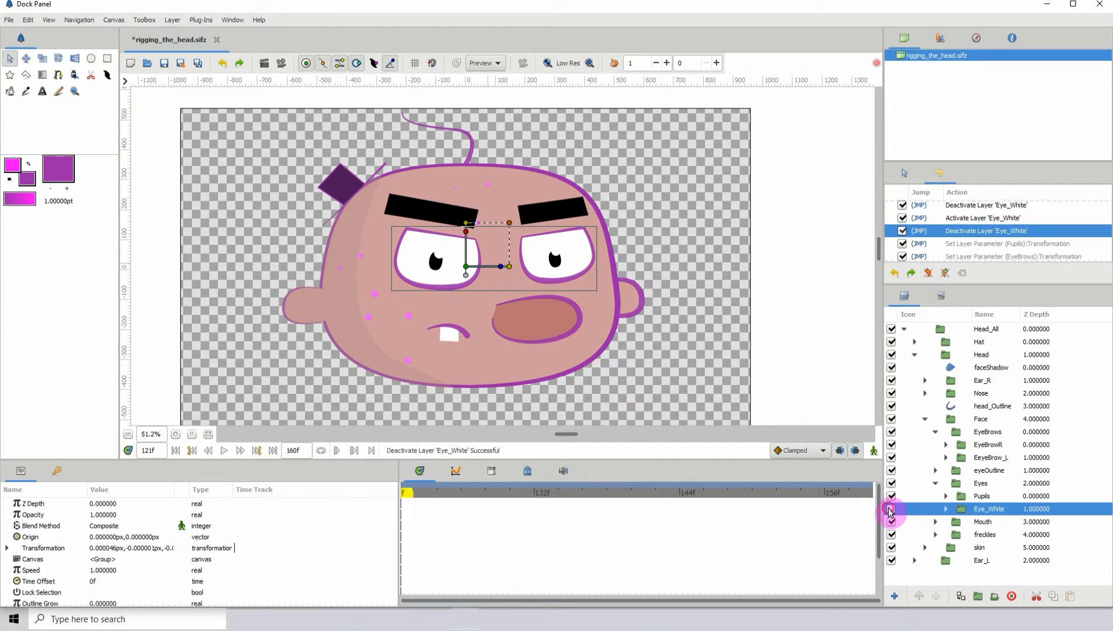
pyautogui.click(892, 509)
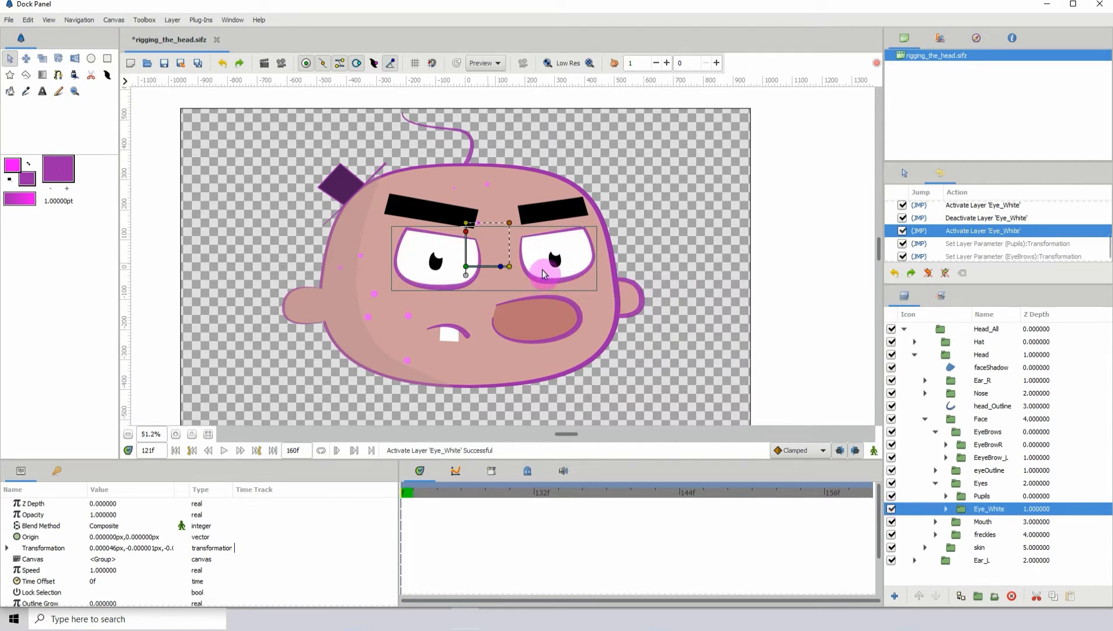
pyautogui.click(892, 509)
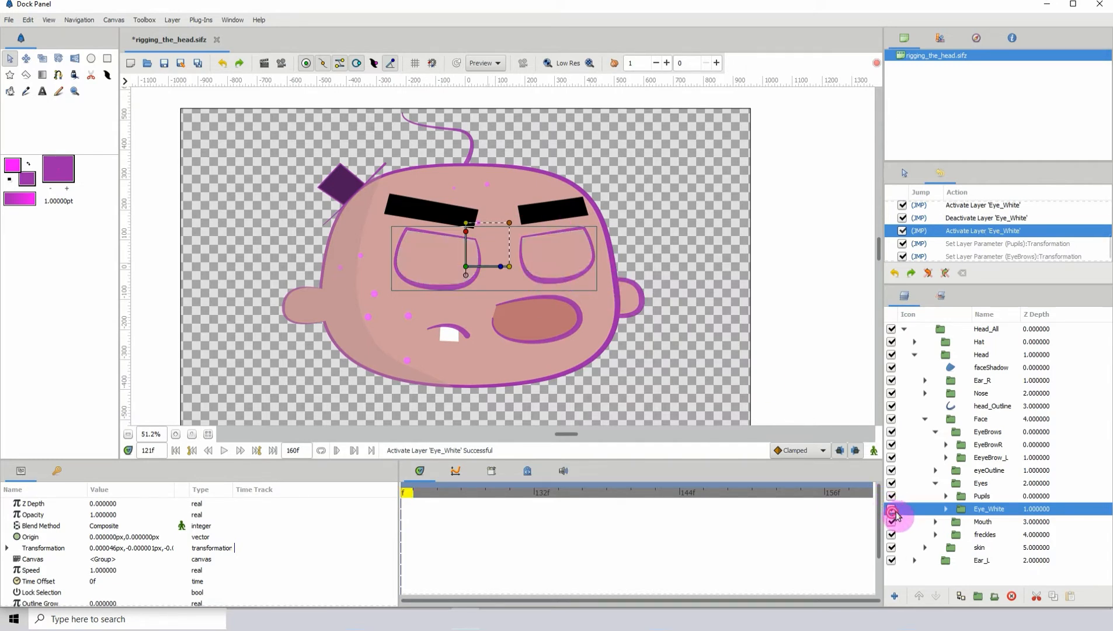
pyautogui.click(892, 510)
# Set the Pupils group's blend method to Composite and clear the layer selection.
pyautogui.click(991, 497)
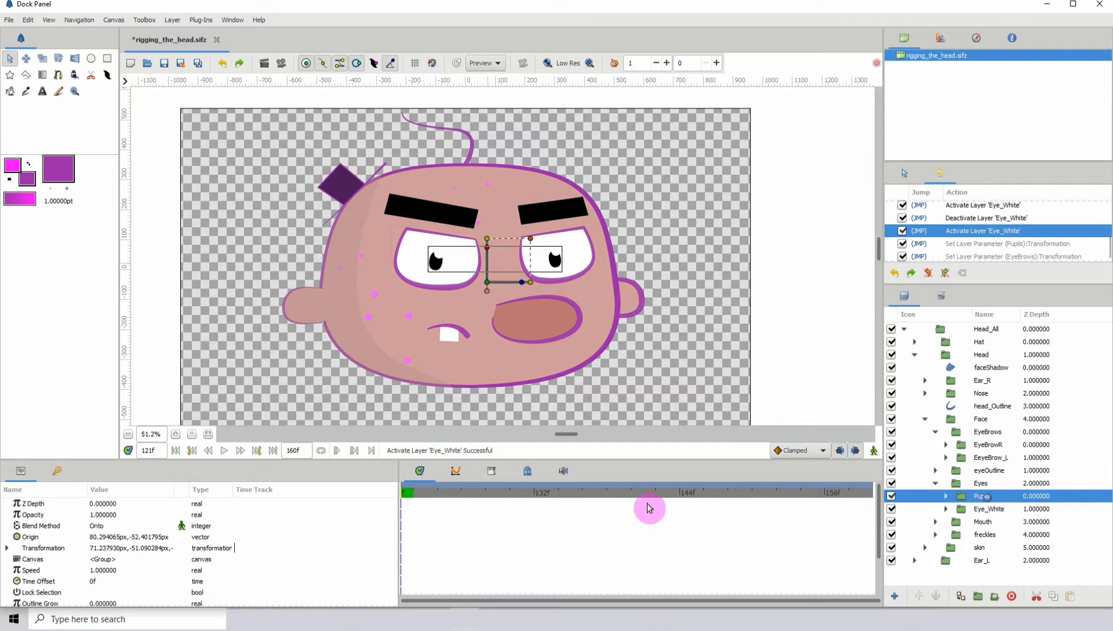
pyautogui.click(101, 529)
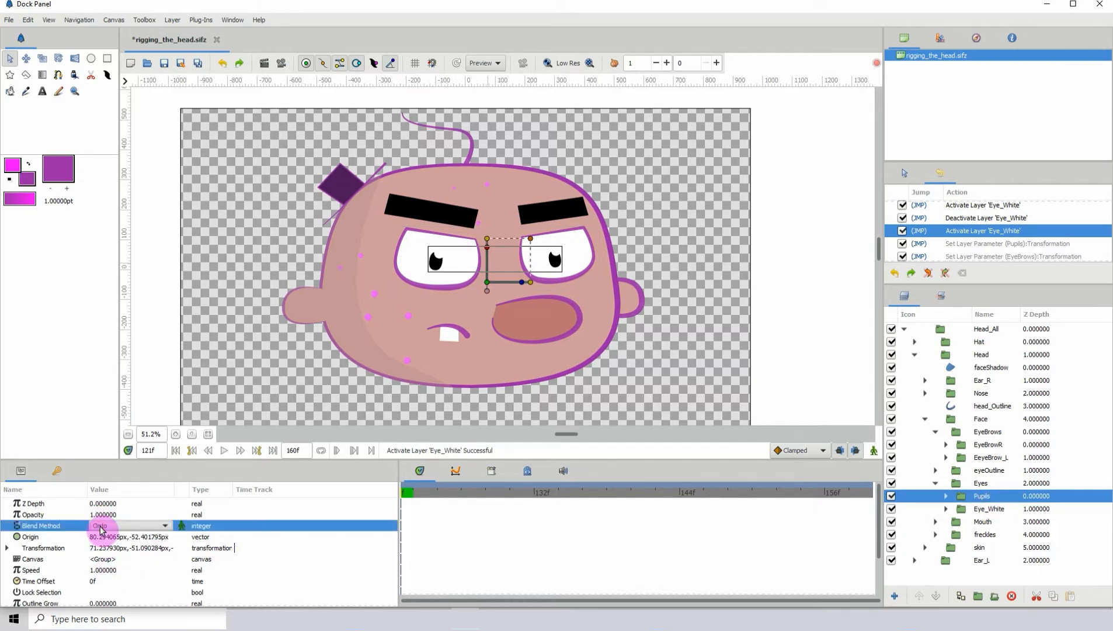
pyautogui.click(100, 528)
pyautogui.click(116, 205)
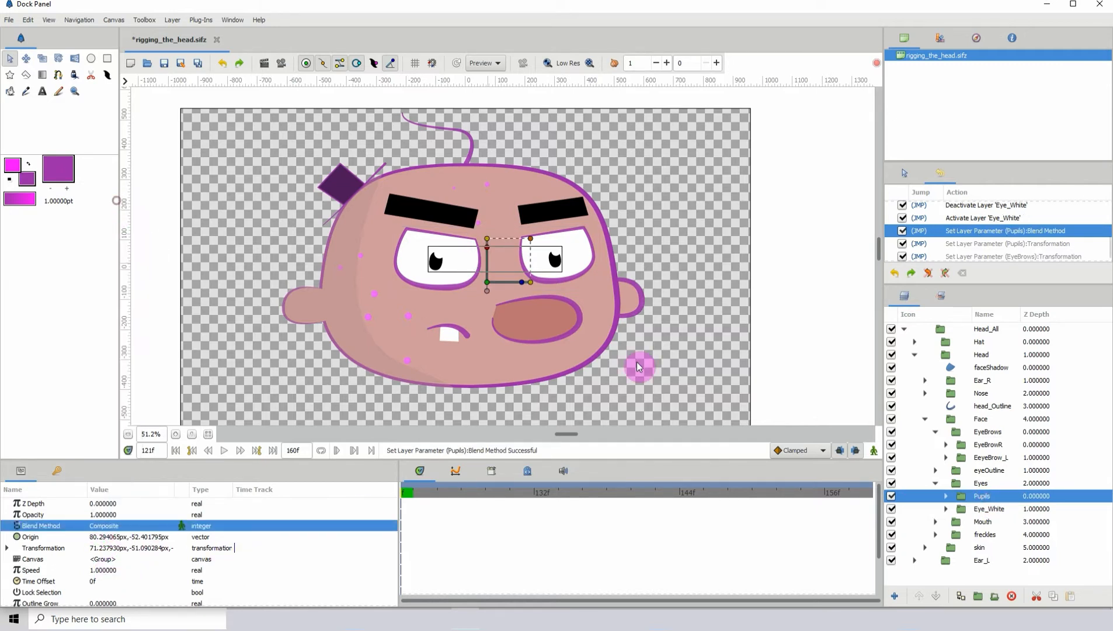
pyautogui.click(708, 368)
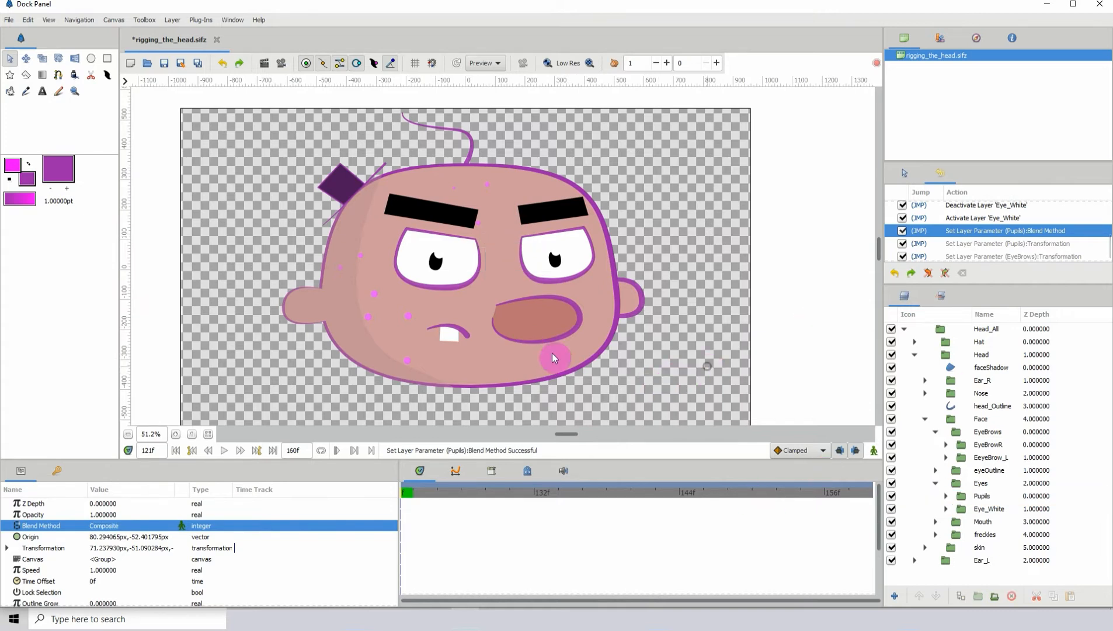
# Hide and show the Eye_White group to examine how the pupils render with the Composite blend method.
pyautogui.doubleClick(982, 496)
pyautogui.click(981, 511)
pyautogui.click(982, 509)
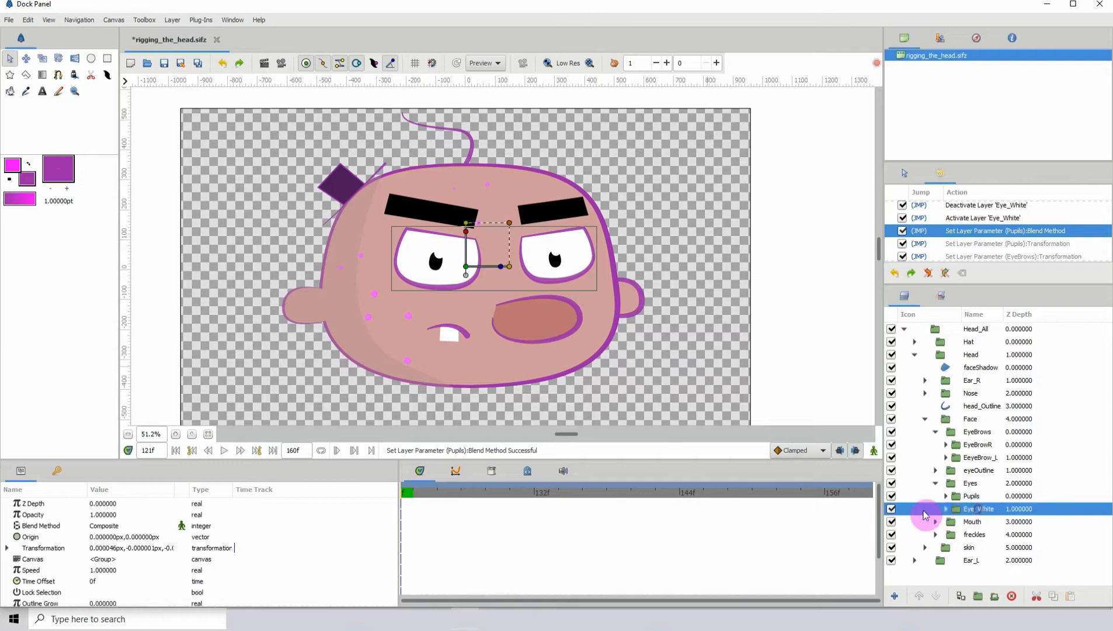
pyautogui.click(892, 510)
pyautogui.click(892, 509)
pyautogui.click(892, 509)
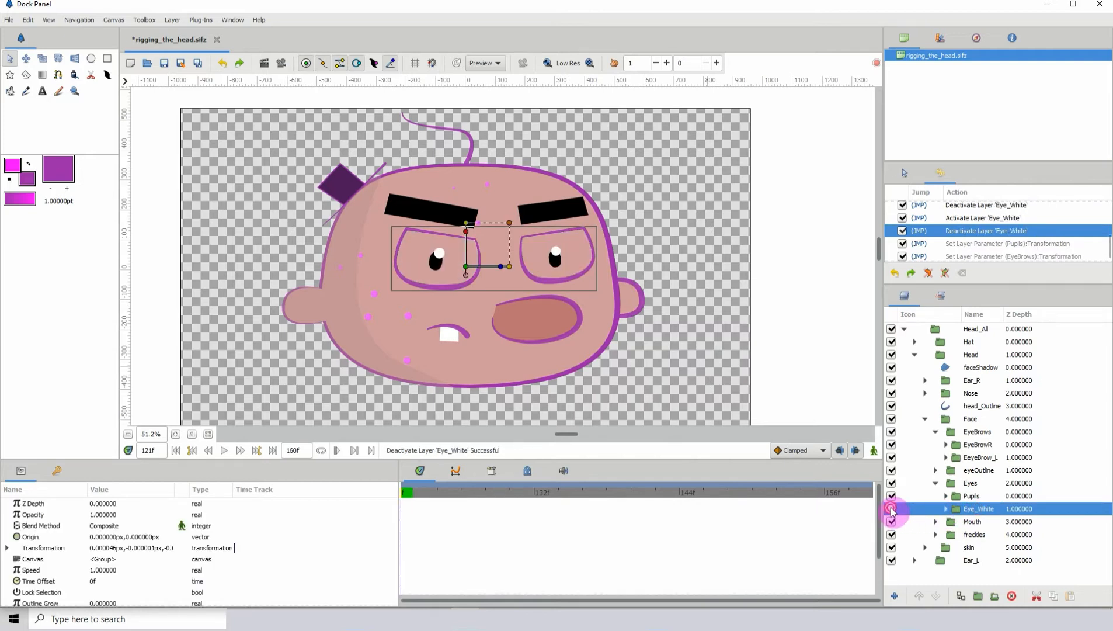
pyautogui.click(892, 509)
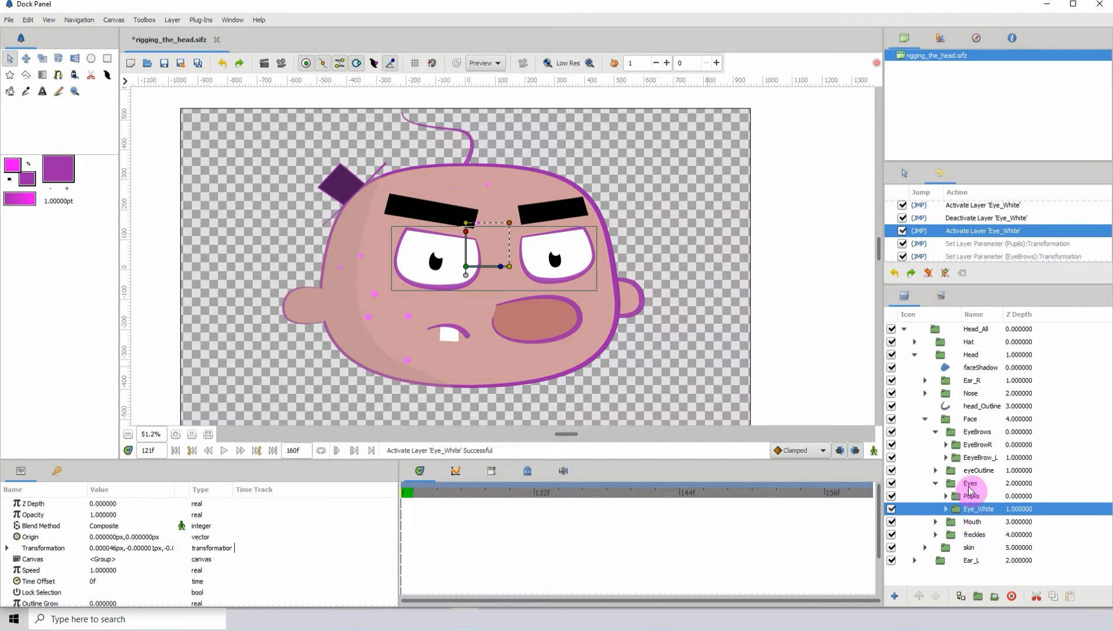
# Toggle the Nose and Mouth groups off and on to examine which parts of the face they contain.
pyautogui.click(970, 393)
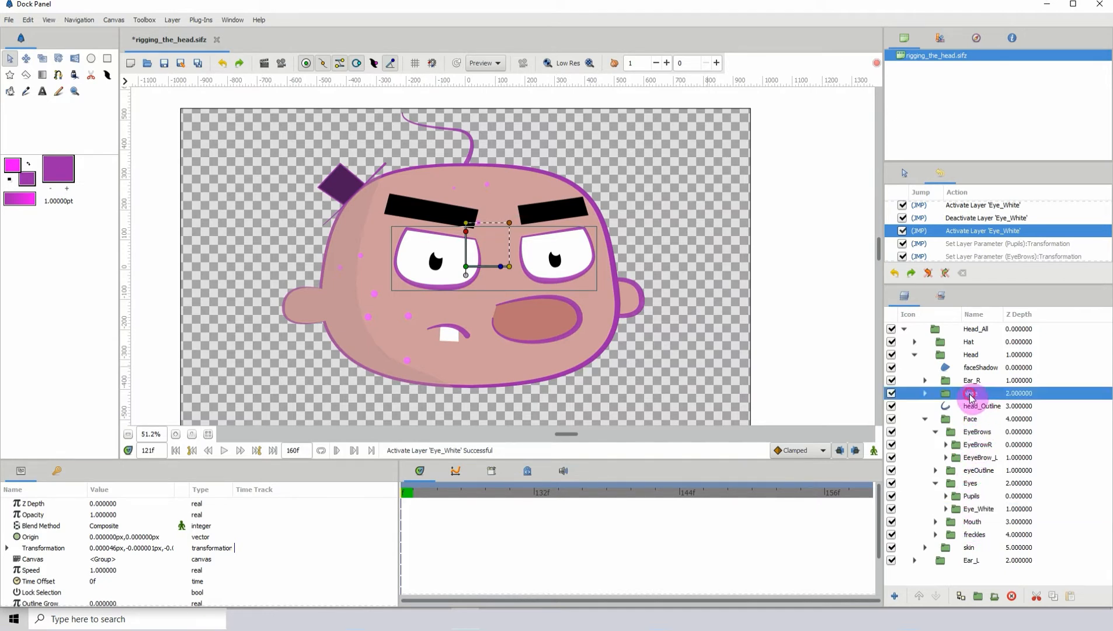
pyautogui.click(890, 393)
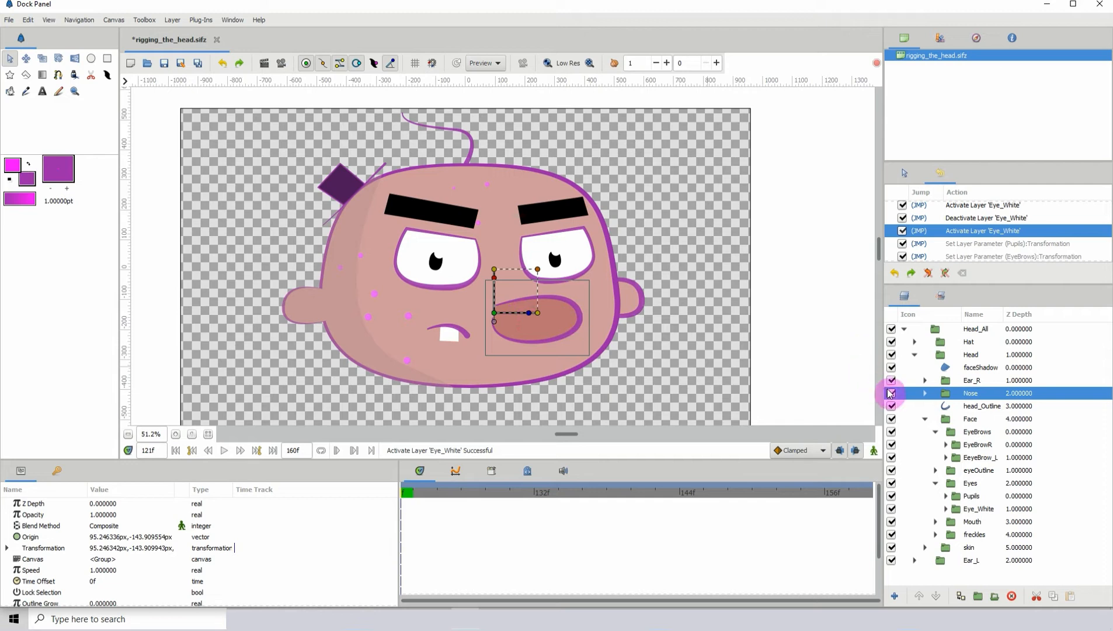
pyautogui.click(892, 393)
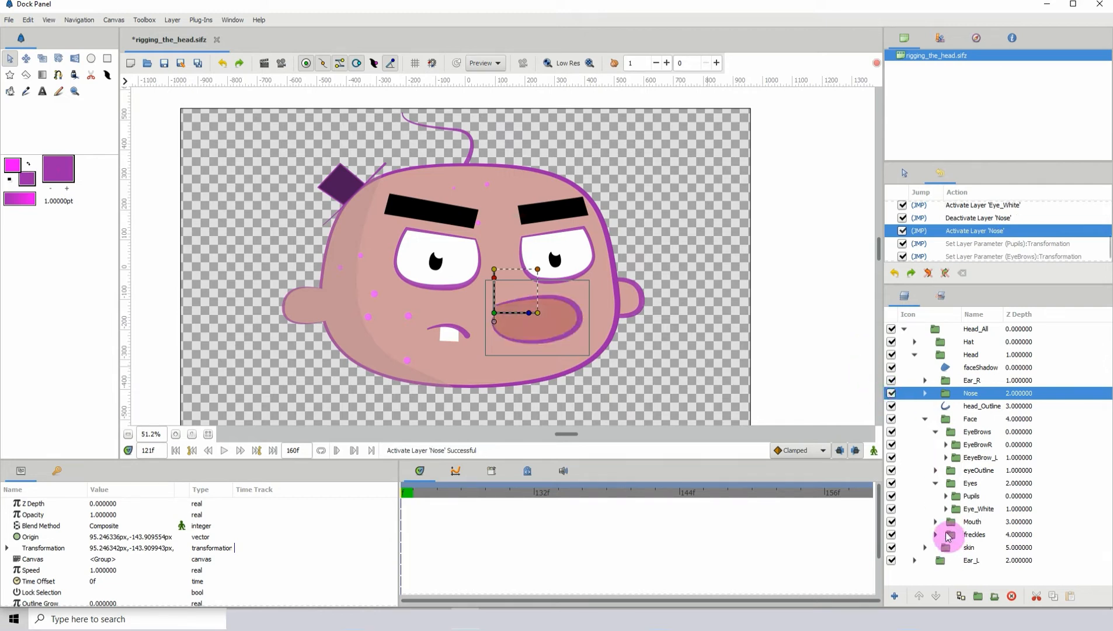
pyautogui.click(892, 522)
pyautogui.click(892, 522)
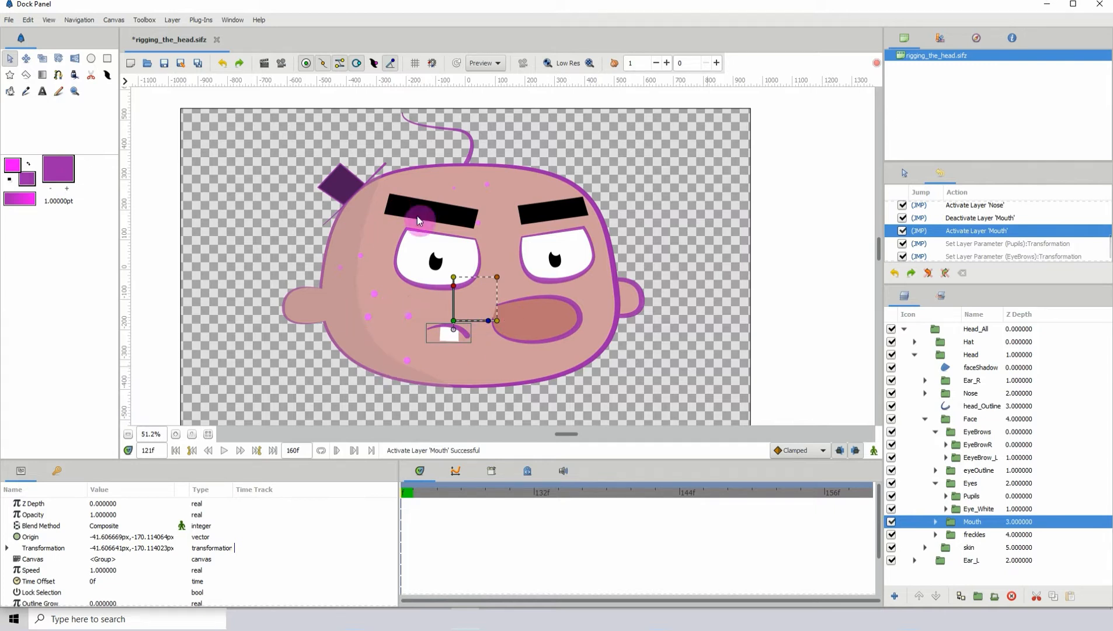
# Toggle the freckles and skin groups off and on to examine which parts of the face they contain.
pyautogui.click(892, 535)
pyautogui.click(892, 534)
pyautogui.click(892, 535)
pyautogui.click(892, 534)
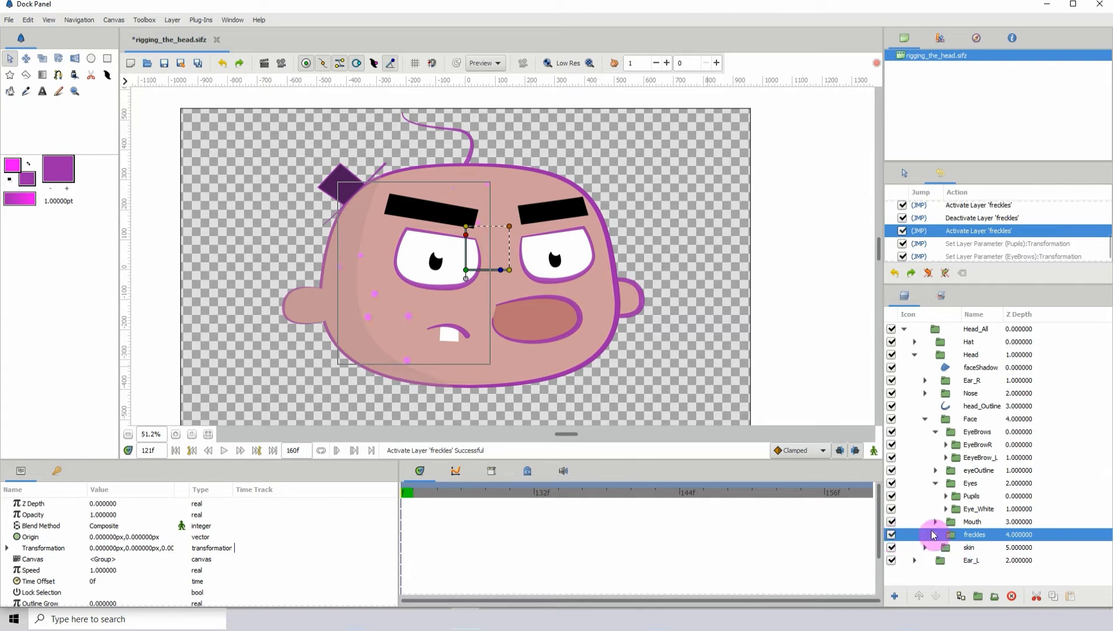
pyautogui.click(965, 549)
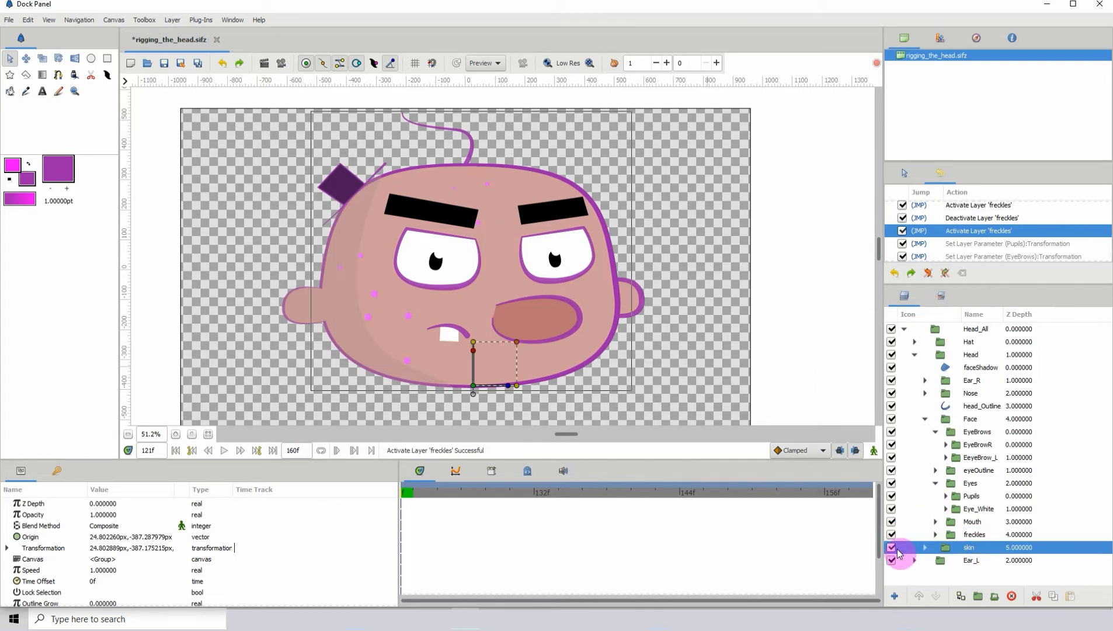
pyautogui.click(892, 548)
pyautogui.click(892, 547)
pyautogui.click(891, 549)
pyautogui.click(891, 549)
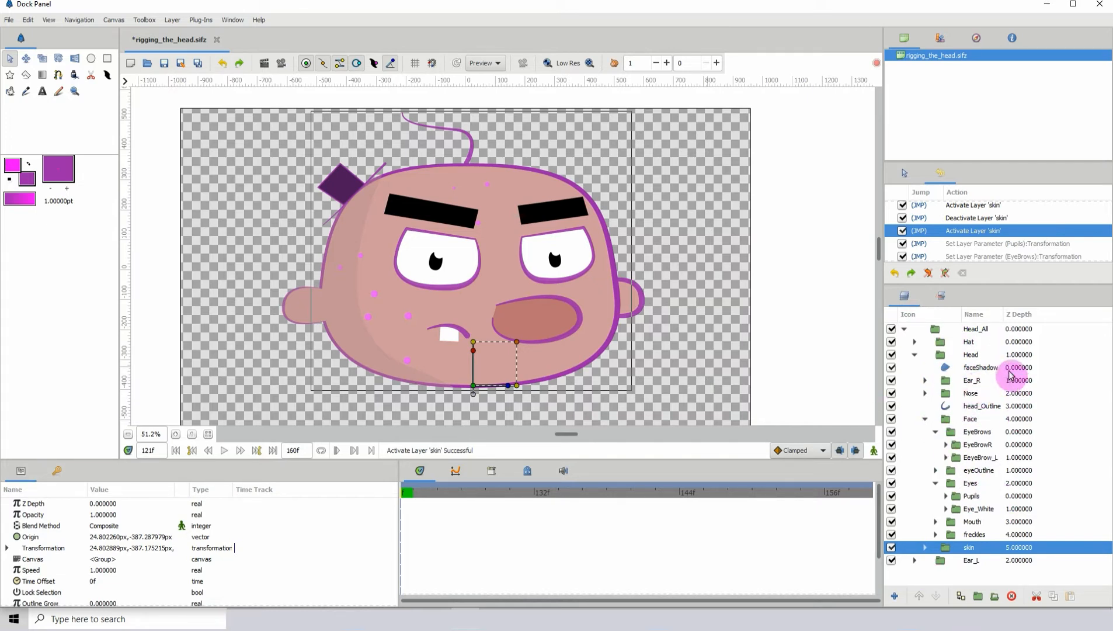
# Hide and show the Head_All group to examine everything that the top-level group contains.
pyautogui.click(976, 330)
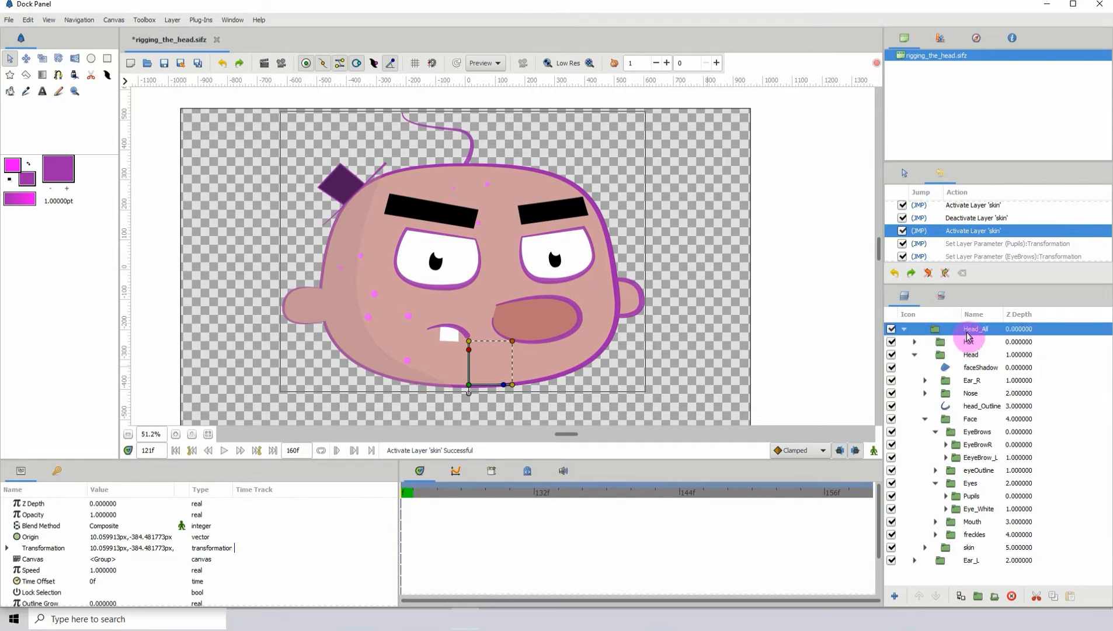
pyautogui.click(893, 329)
pyautogui.click(893, 329)
pyautogui.click(893, 330)
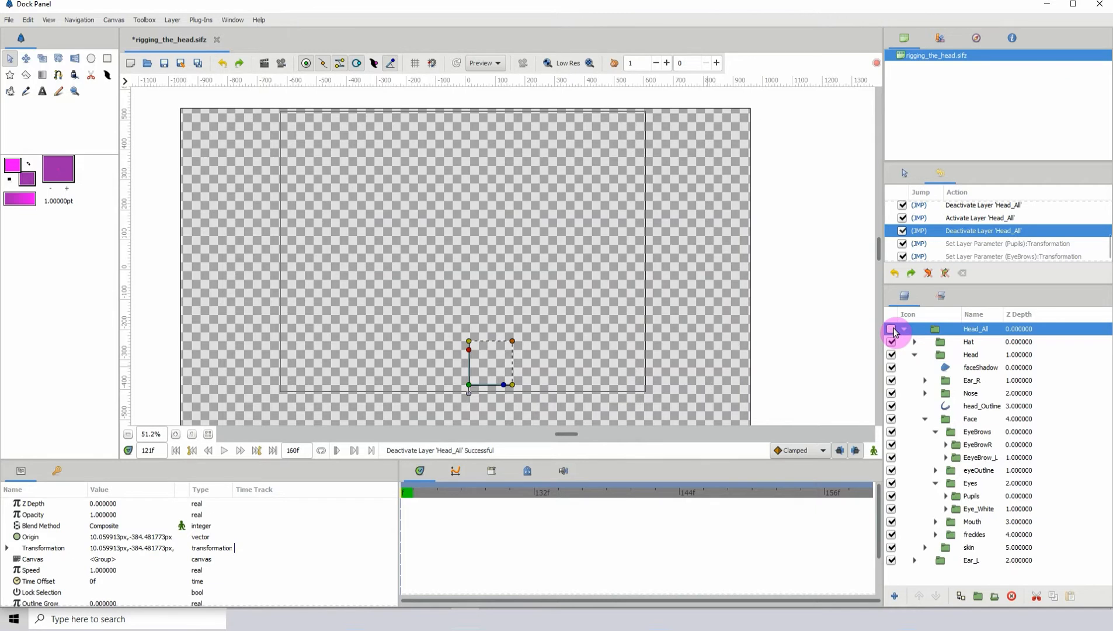
pyautogui.click(892, 330)
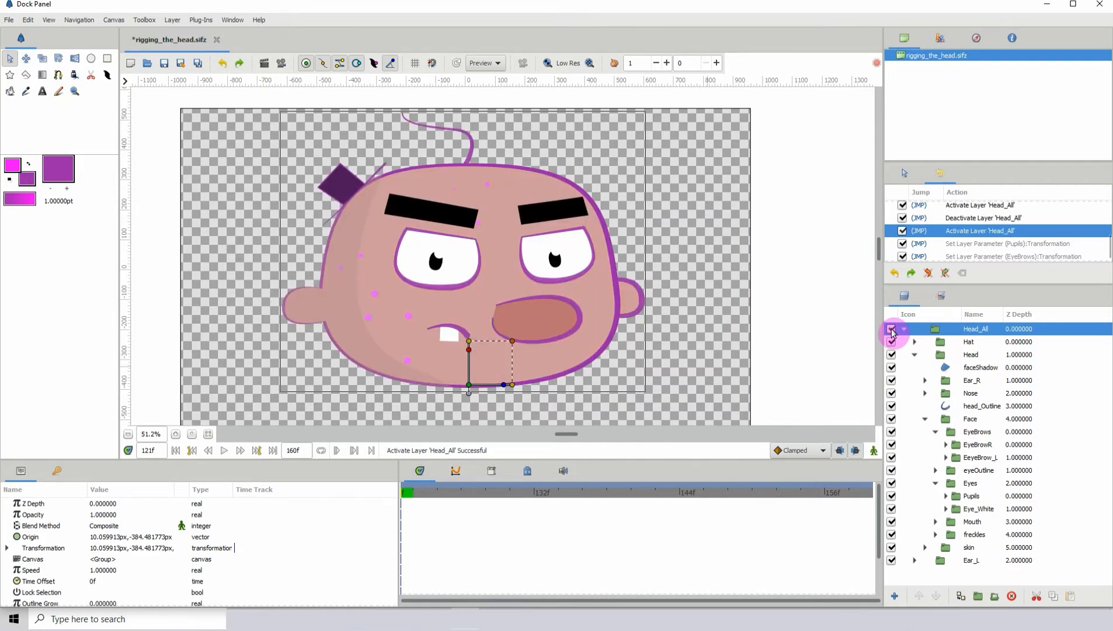
pyautogui.click(892, 329)
pyautogui.click(893, 329)
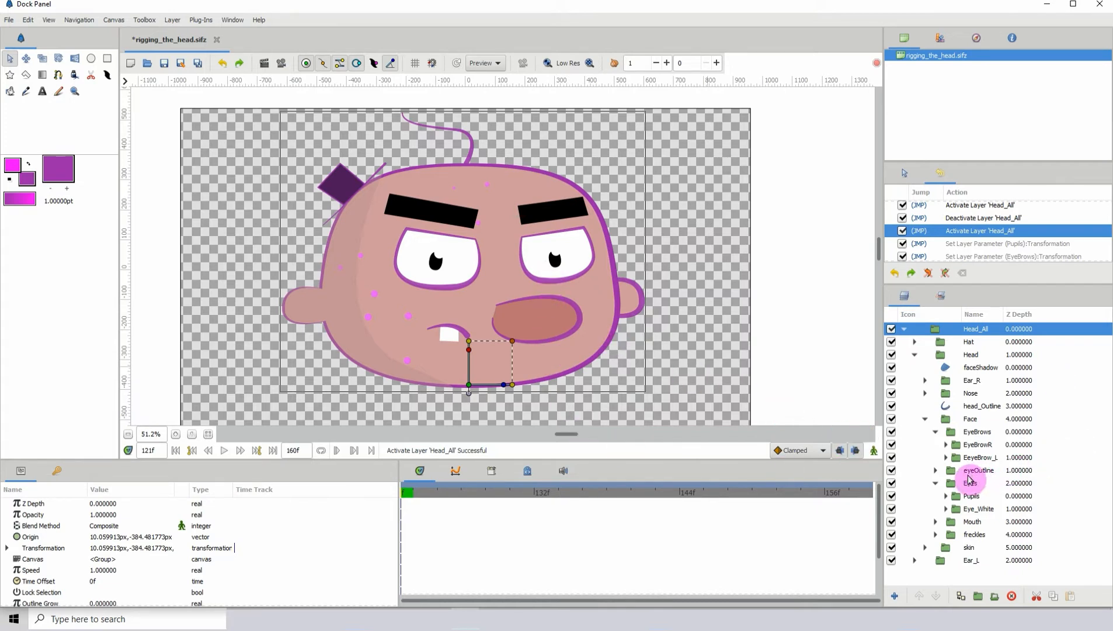
# Toggle the Face group off and on repeatedly to examine which facial parts it contains.
pyautogui.click(970, 421)
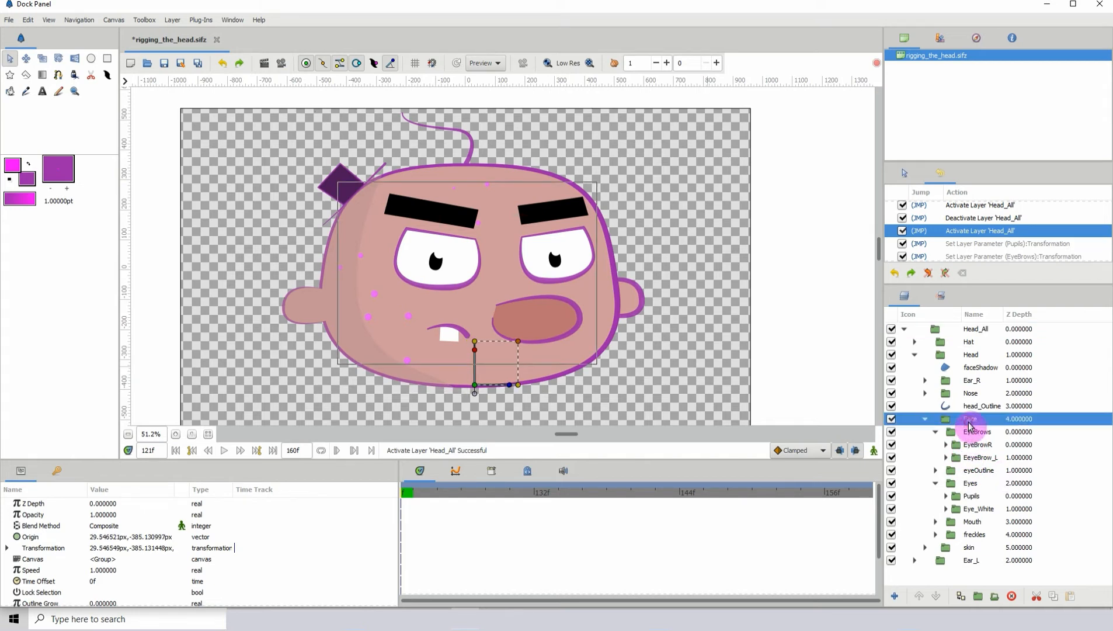
pyautogui.click(891, 419)
pyautogui.click(891, 419)
pyautogui.click(891, 420)
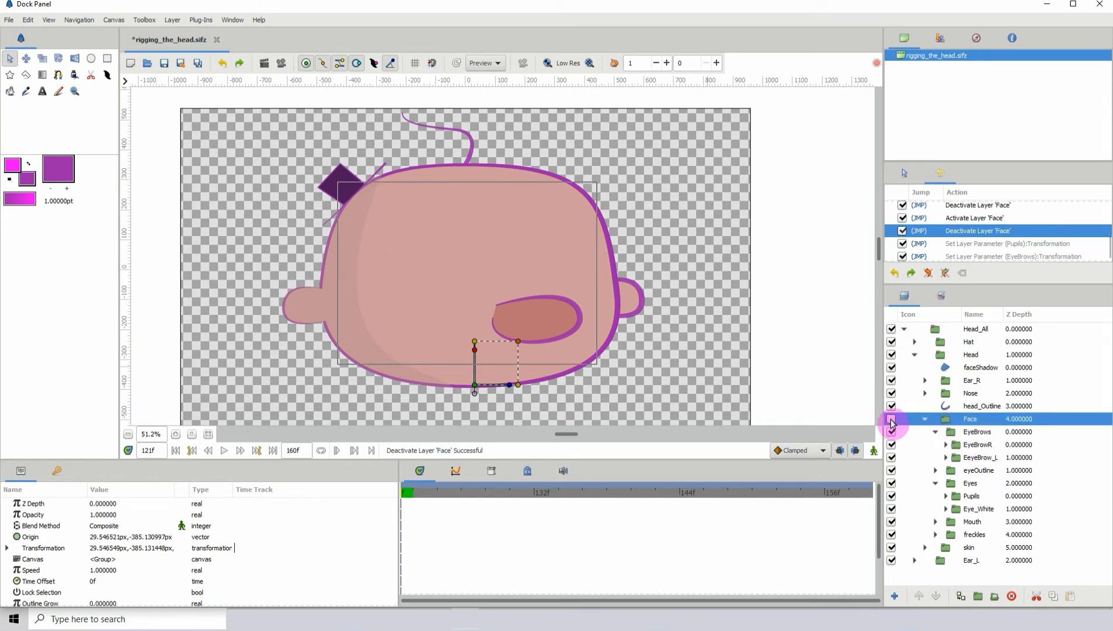
pyautogui.click(892, 419)
pyautogui.click(892, 419)
pyautogui.click(891, 419)
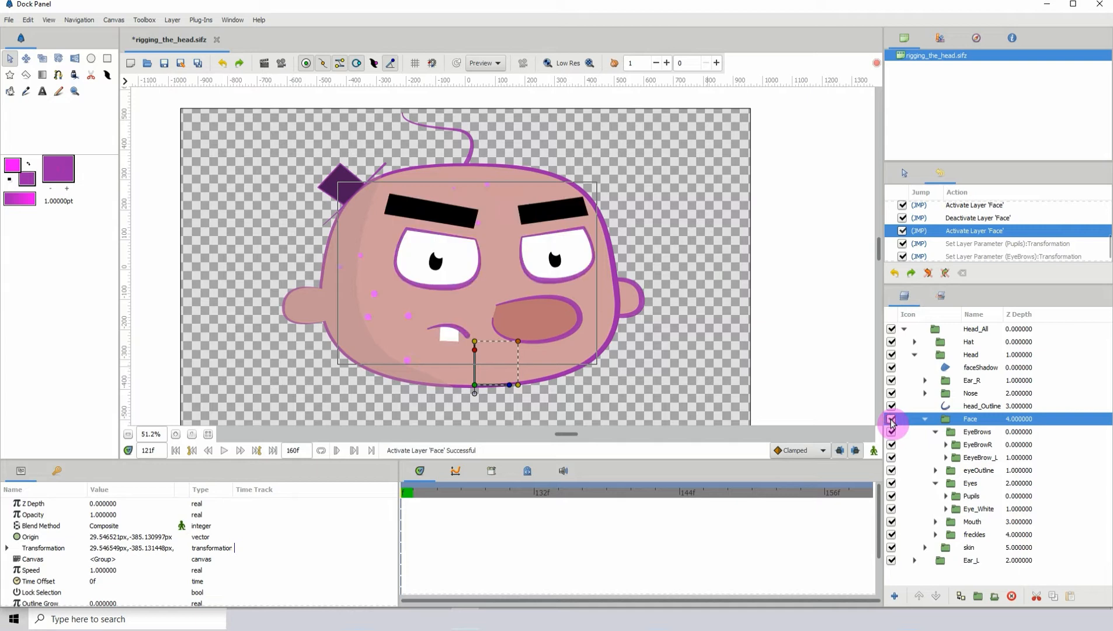
pyautogui.click(892, 420)
pyautogui.click(891, 420)
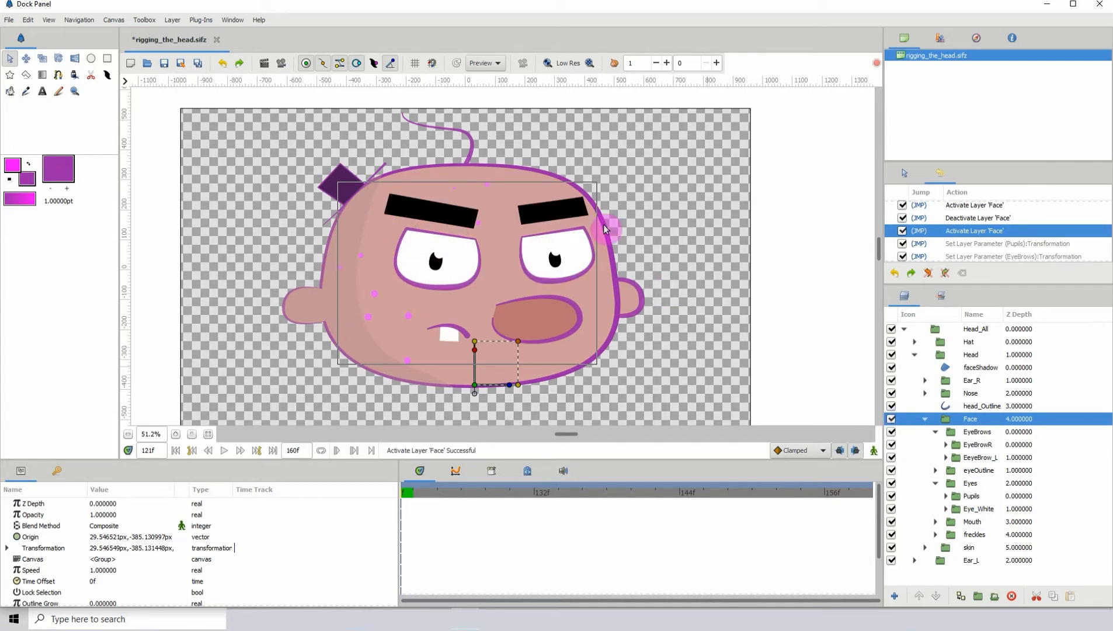
pyautogui.click(891, 419)
pyautogui.click(892, 420)
pyautogui.click(892, 419)
pyautogui.click(891, 419)
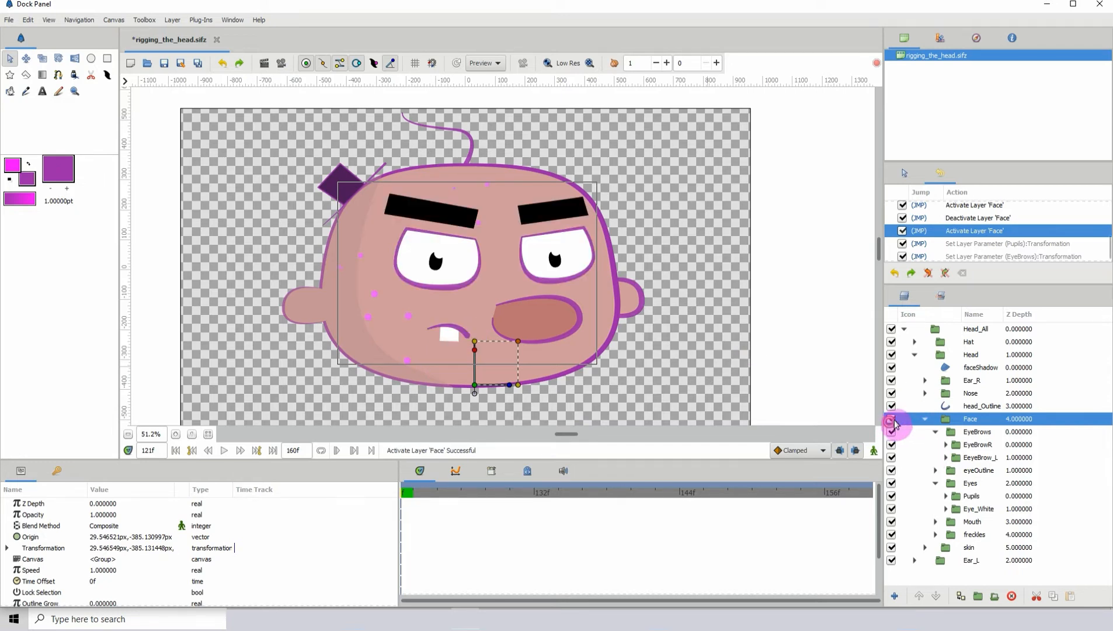
pyautogui.click(891, 419)
pyautogui.click(891, 420)
pyautogui.click(891, 419)
pyautogui.click(892, 420)
# Try moving the Face group up and across the head outline on the nose side, and undo the move.
pyautogui.click(973, 433)
pyautogui.click(964, 419)
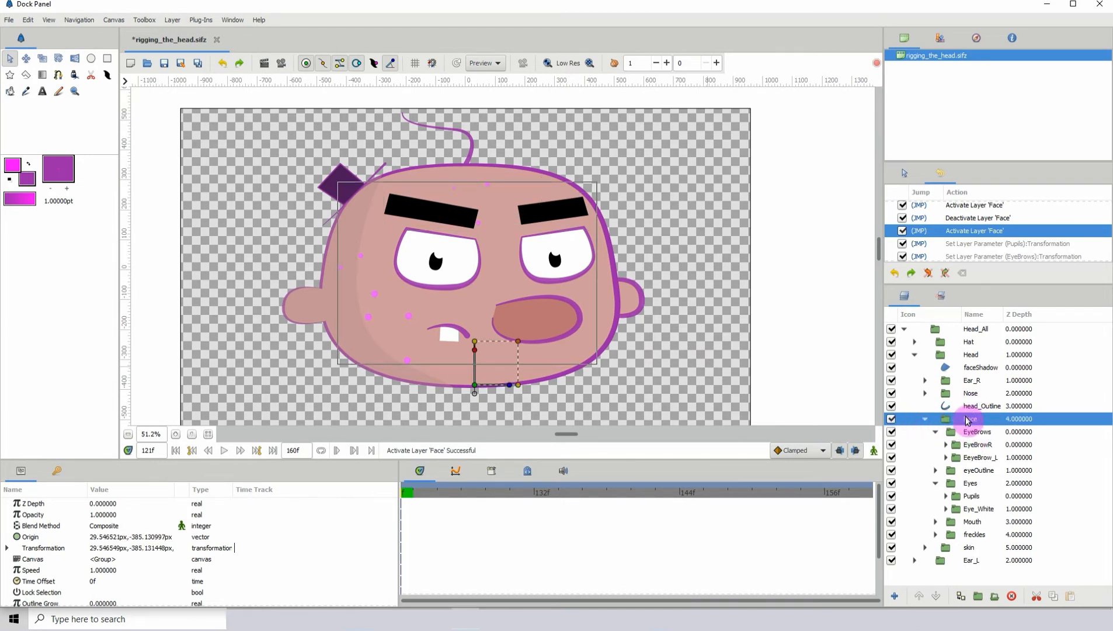
pyautogui.moveTo(475, 385); pyautogui.dragTo(508, 372)
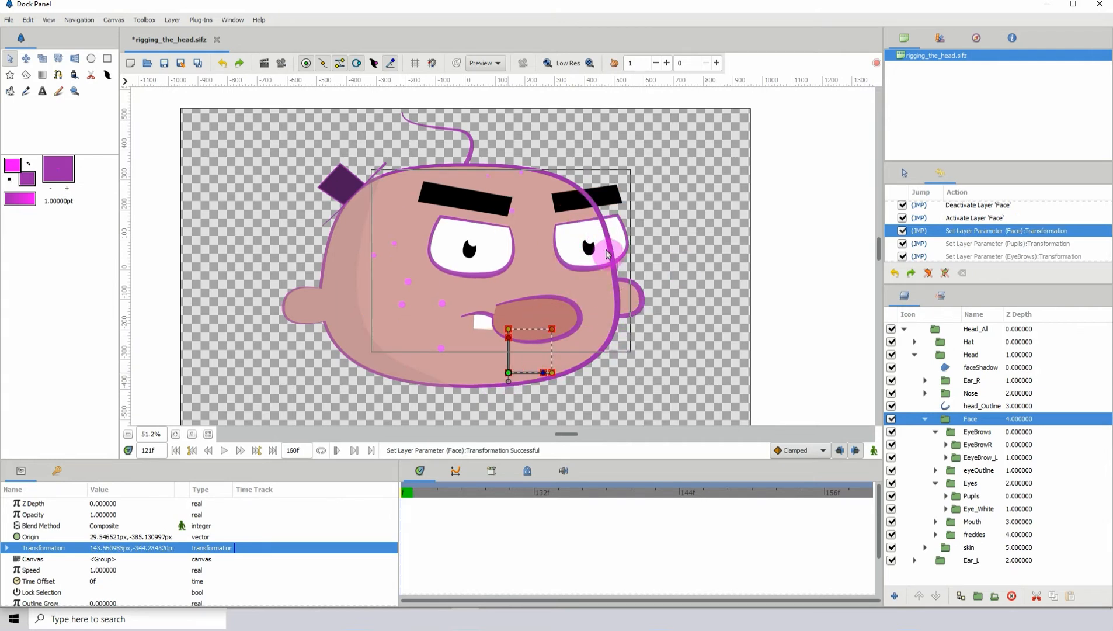
pyautogui.click(222, 62)
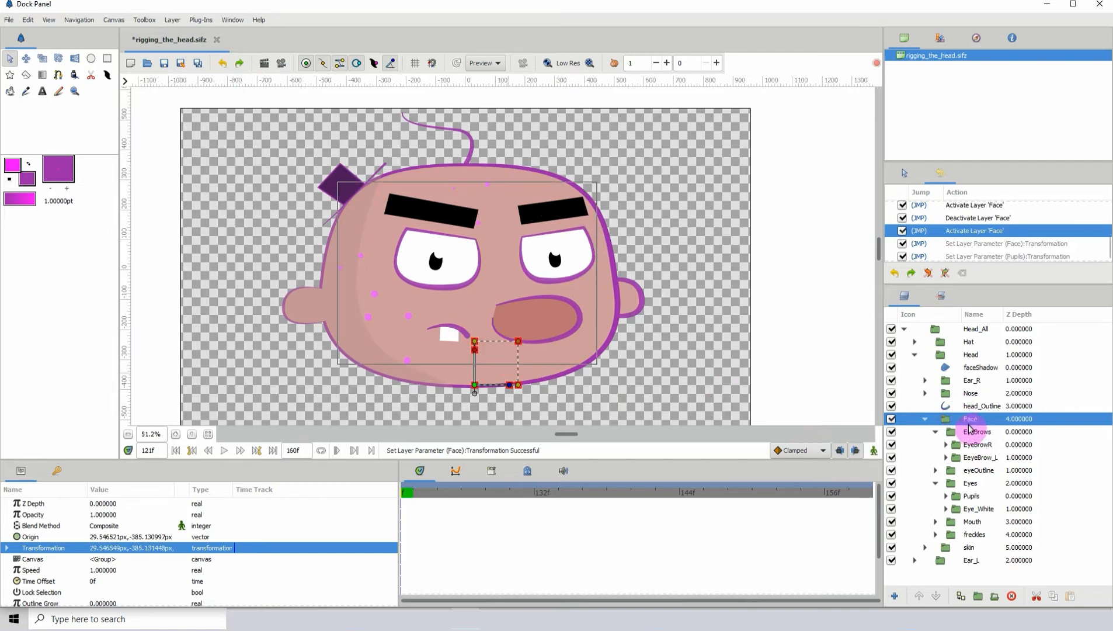
# Set the Face group's blend method to Onto.
pyautogui.click(108, 529)
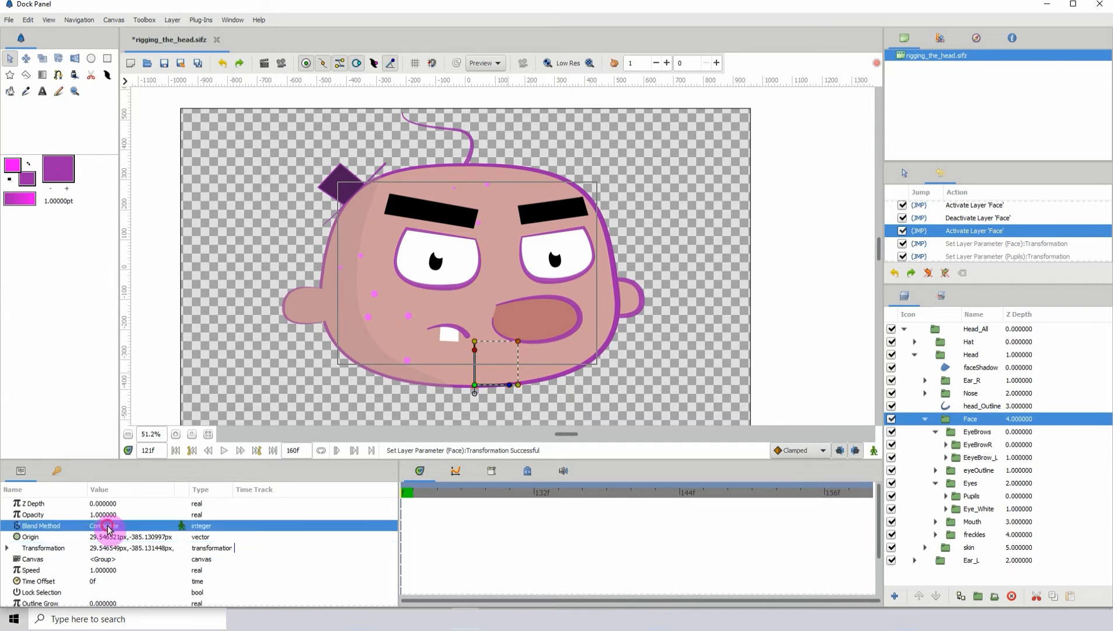
pyautogui.click(108, 529)
pyautogui.click(108, 528)
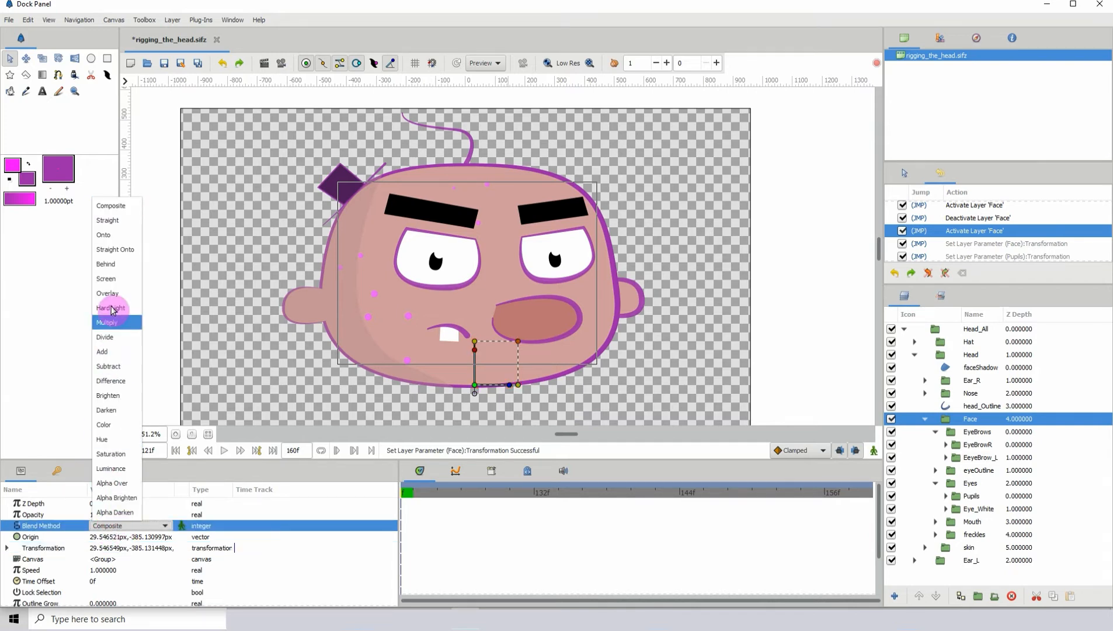
pyautogui.click(105, 236)
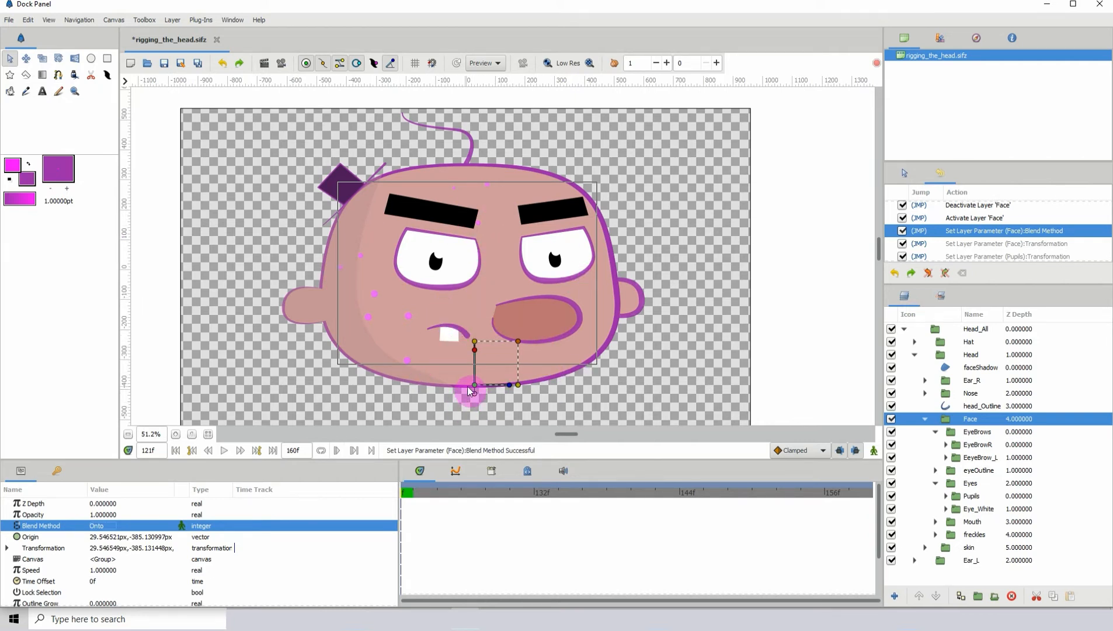
# Test the Face group's Onto blending by moving the group past the head outline, and undo the moves.
pyautogui.moveTo(473, 384); pyautogui.dragTo(584, 380)
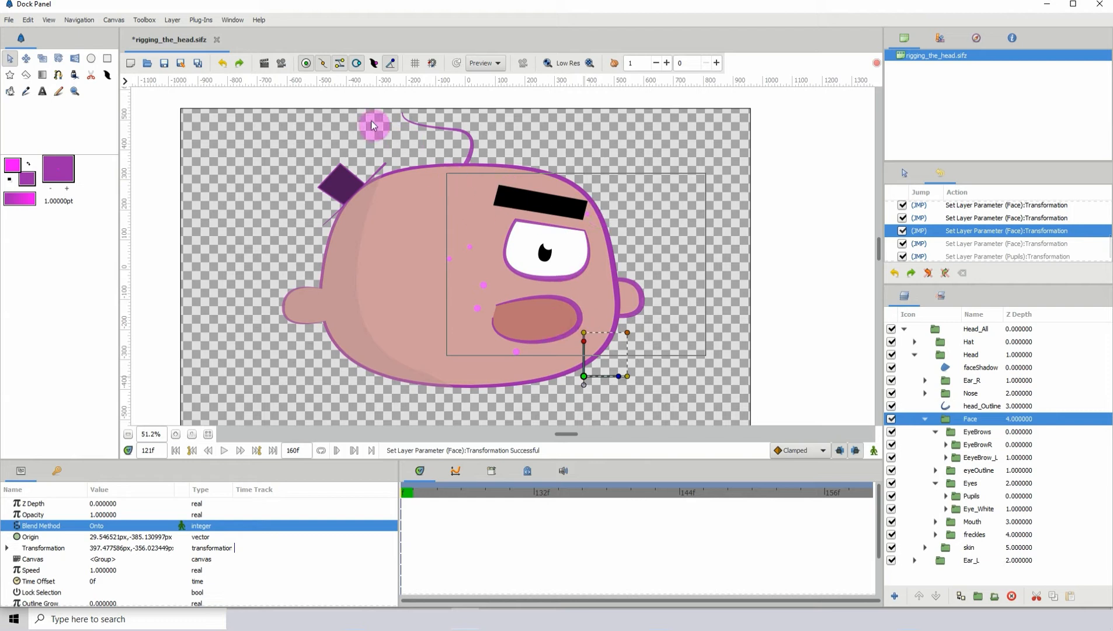
pyautogui.click(222, 64)
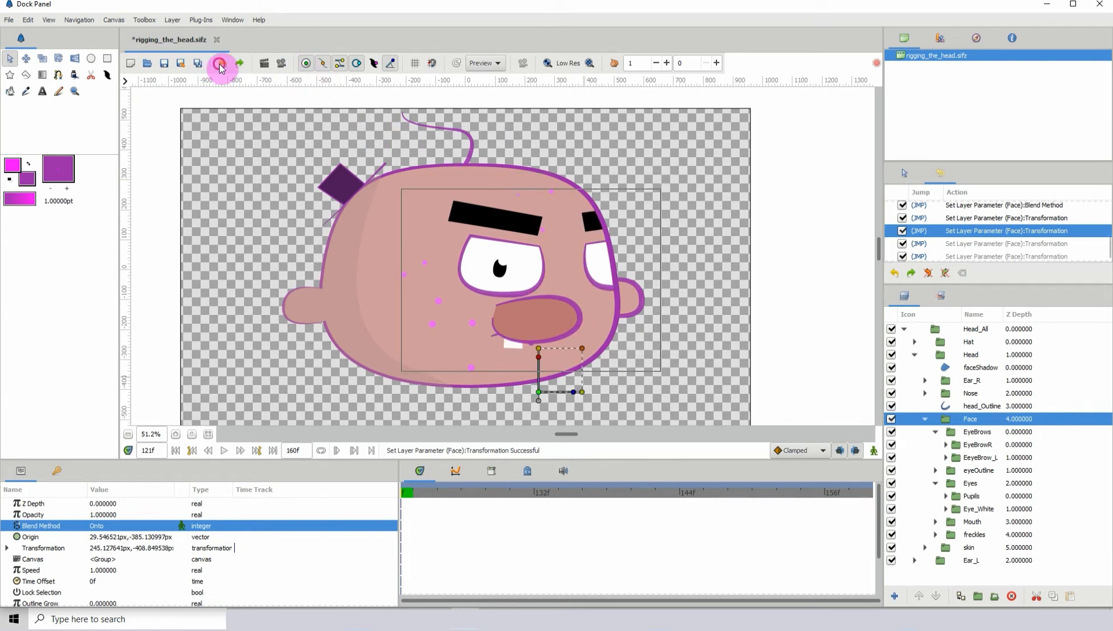
pyautogui.click(222, 65)
pyautogui.click(222, 67)
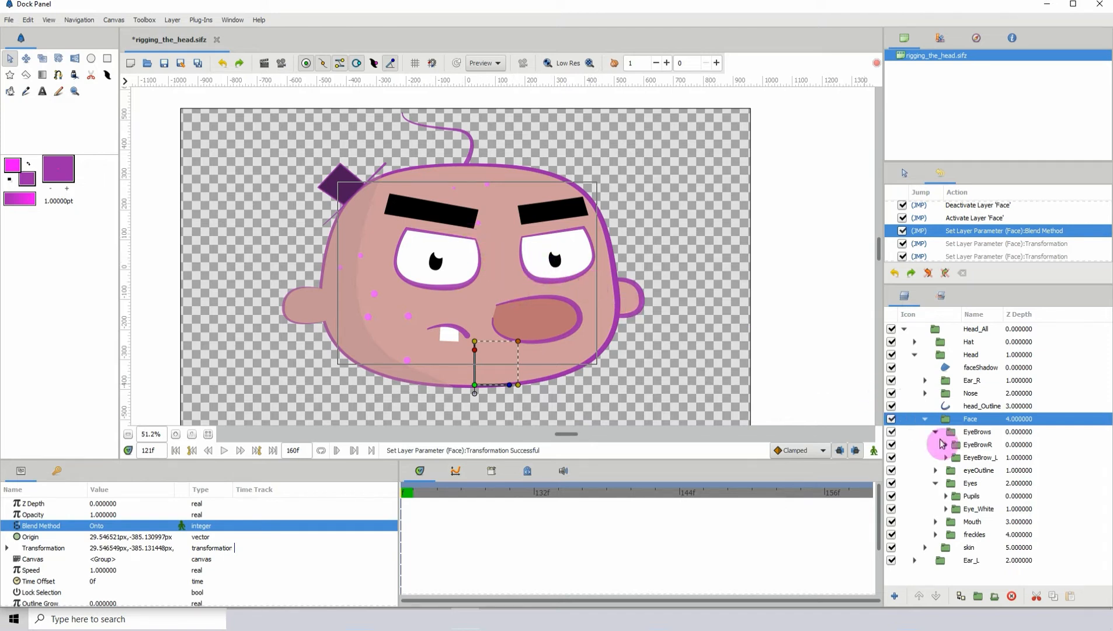
# Try moving the Pupils group down below the eye whites, and undo the moves.
pyautogui.click(972, 496)
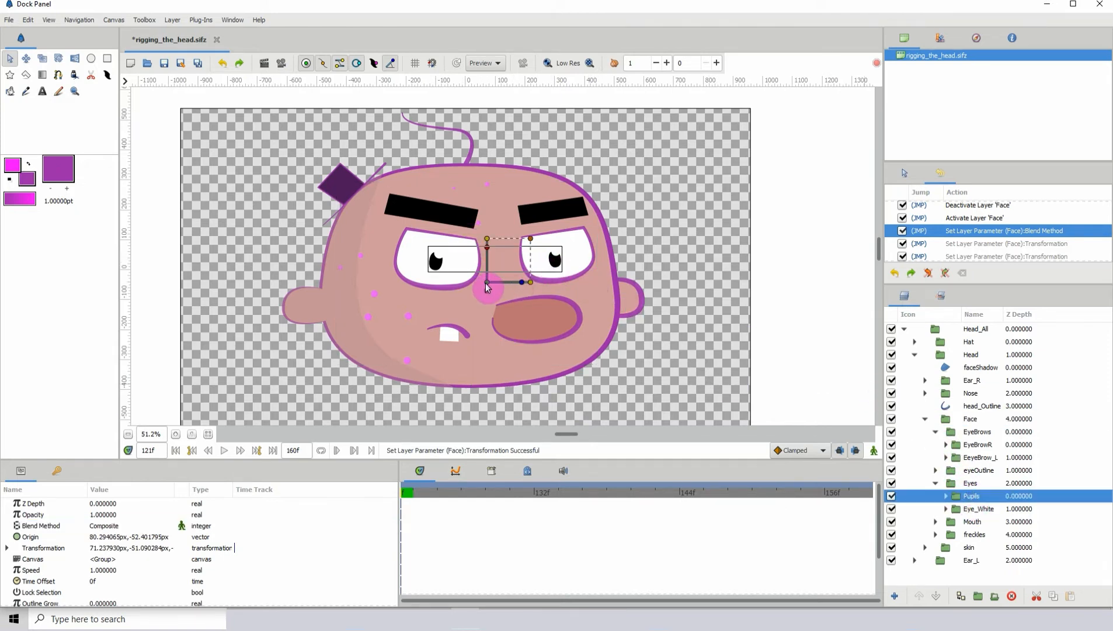
pyautogui.moveTo(488, 286); pyautogui.dragTo(492, 318)
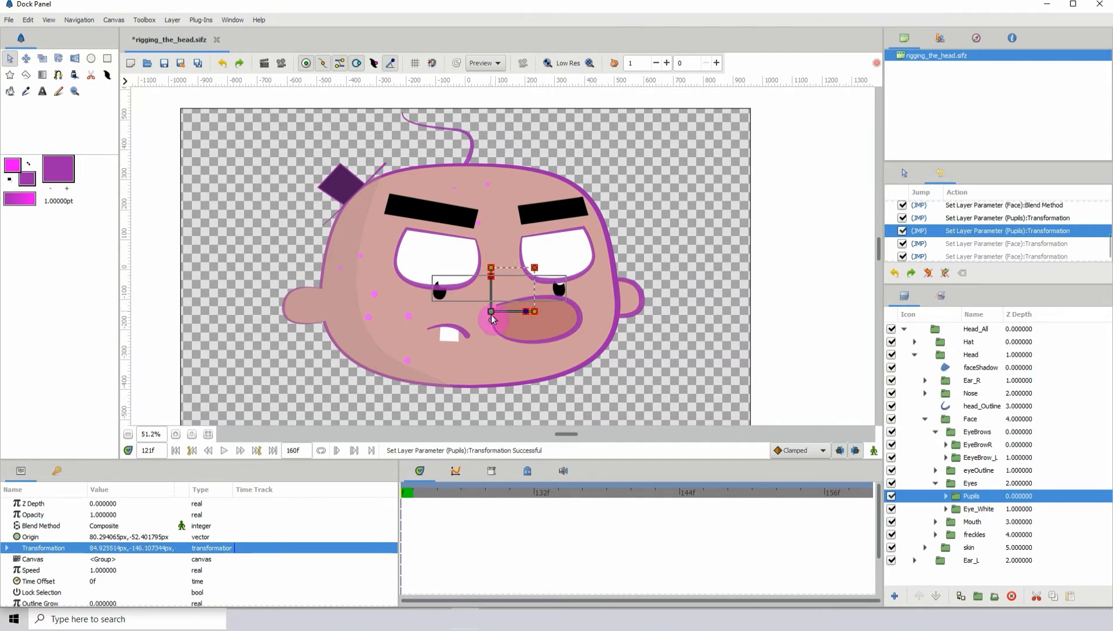
pyautogui.click(222, 64)
pyautogui.click(222, 65)
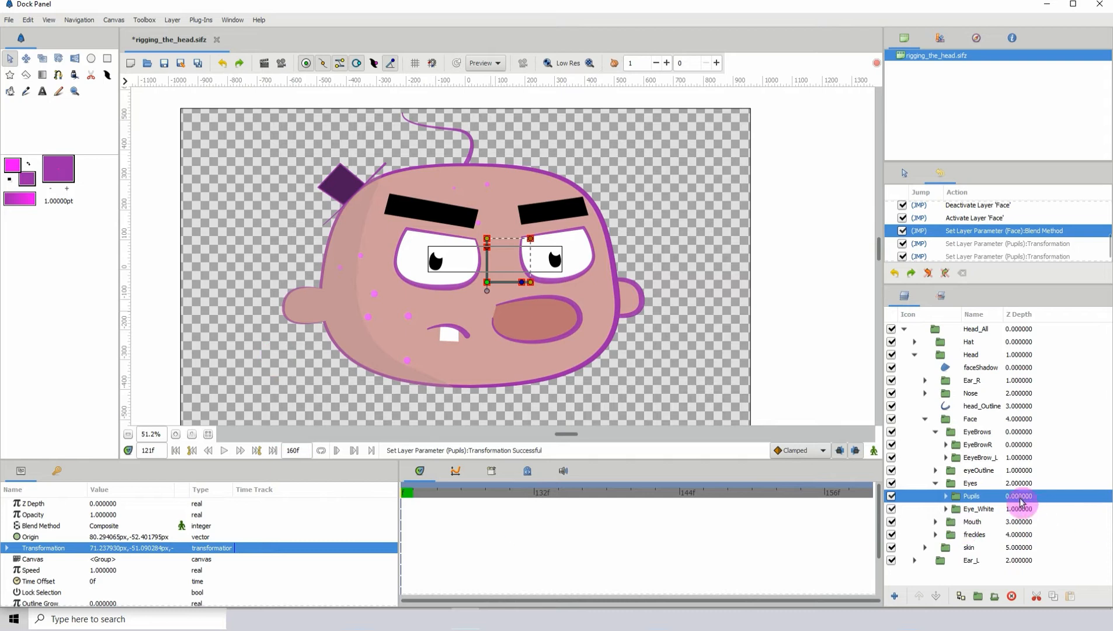
# Set the Pupils group's blend method to Onto.
pyautogui.click(100, 529)
pyautogui.click(99, 529)
pyautogui.click(99, 528)
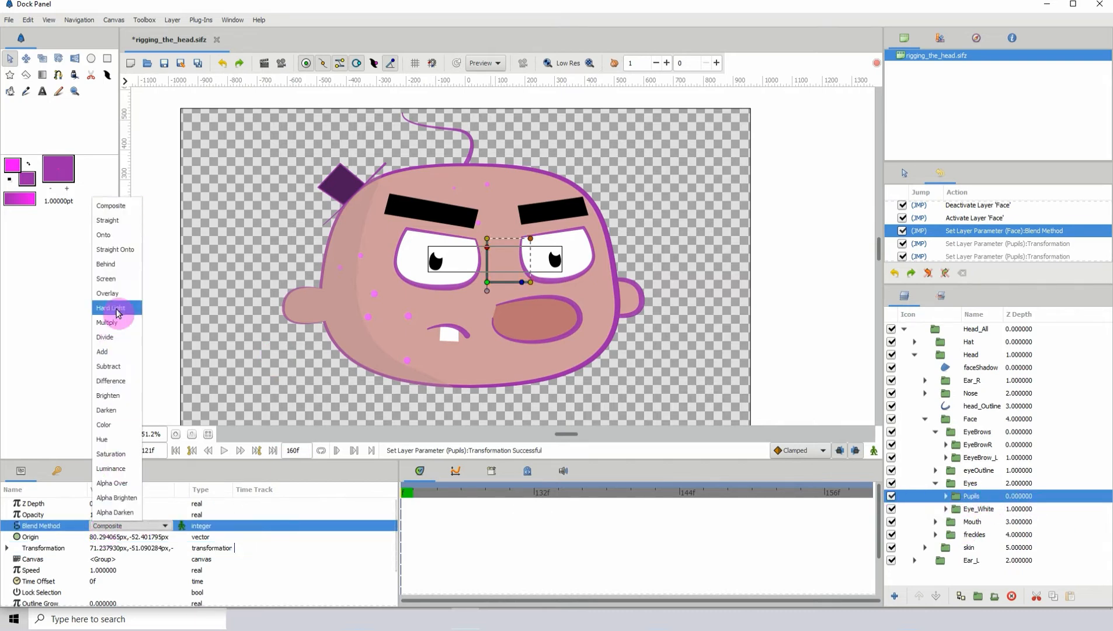
pyautogui.click(108, 235)
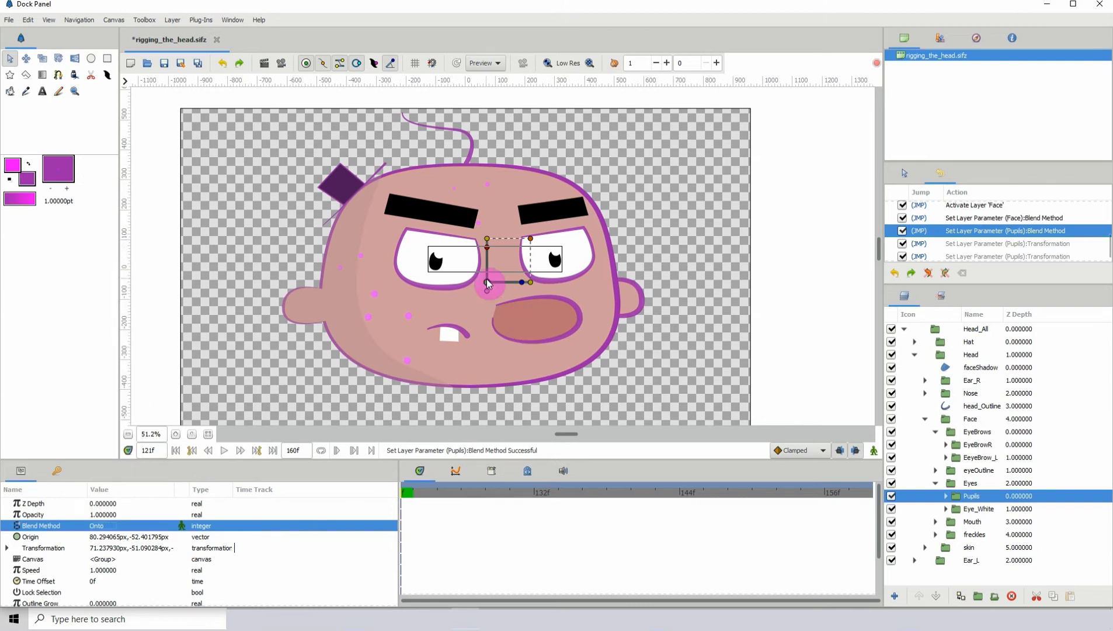
# Test the Pupils group's Onto blending by moving the pupils past the lower edge of the eyes, and undo the moves.
pyautogui.moveTo(487, 282); pyautogui.dragTo(483, 307)
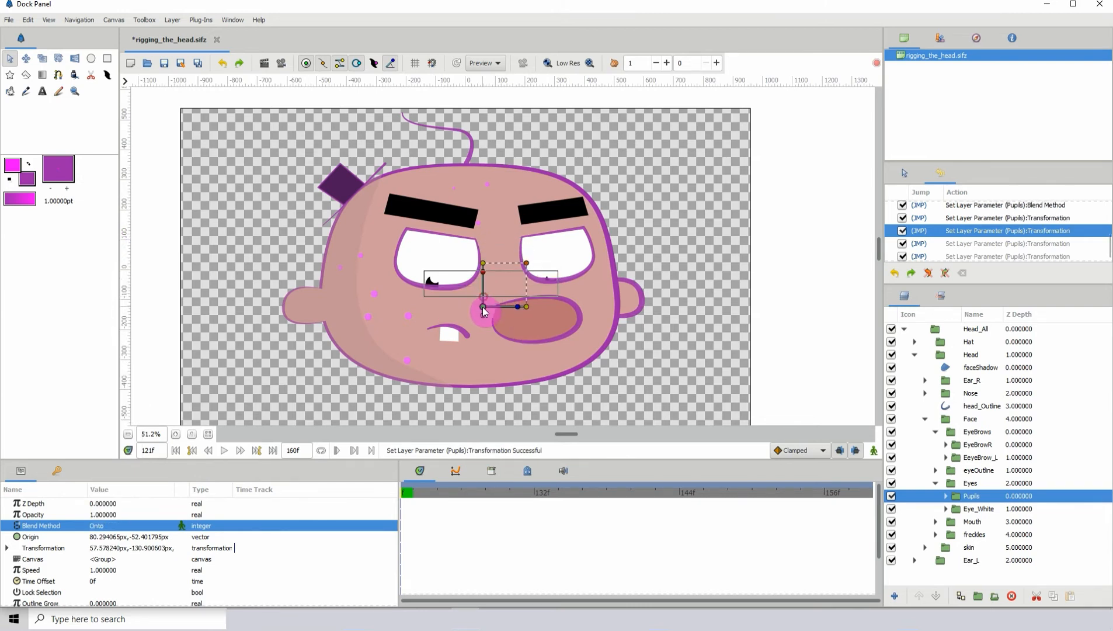
pyautogui.click(222, 63)
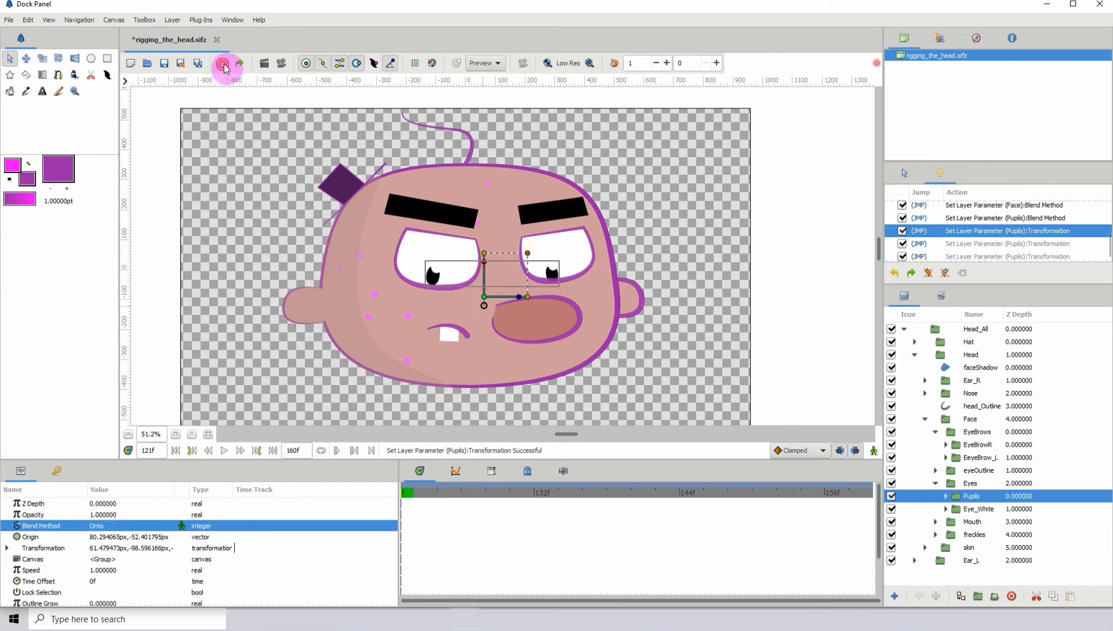
pyautogui.click(223, 63)
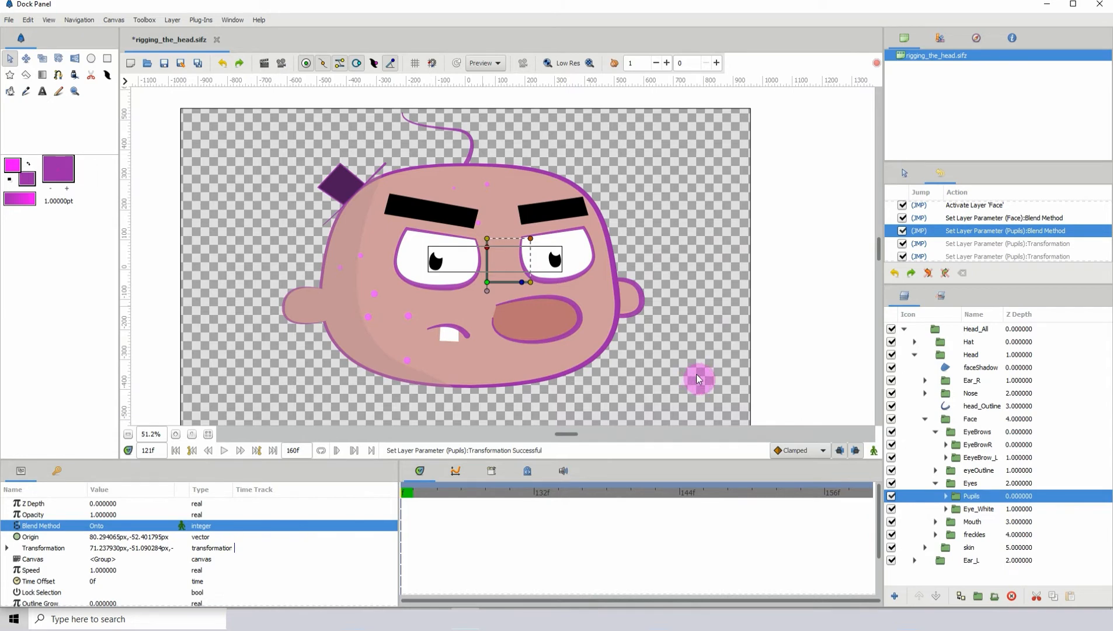
# Add a Skeleton layer above the Hat group inside Head_All and place its bone upright outside the head on the nose side.
pyautogui.click(976, 330)
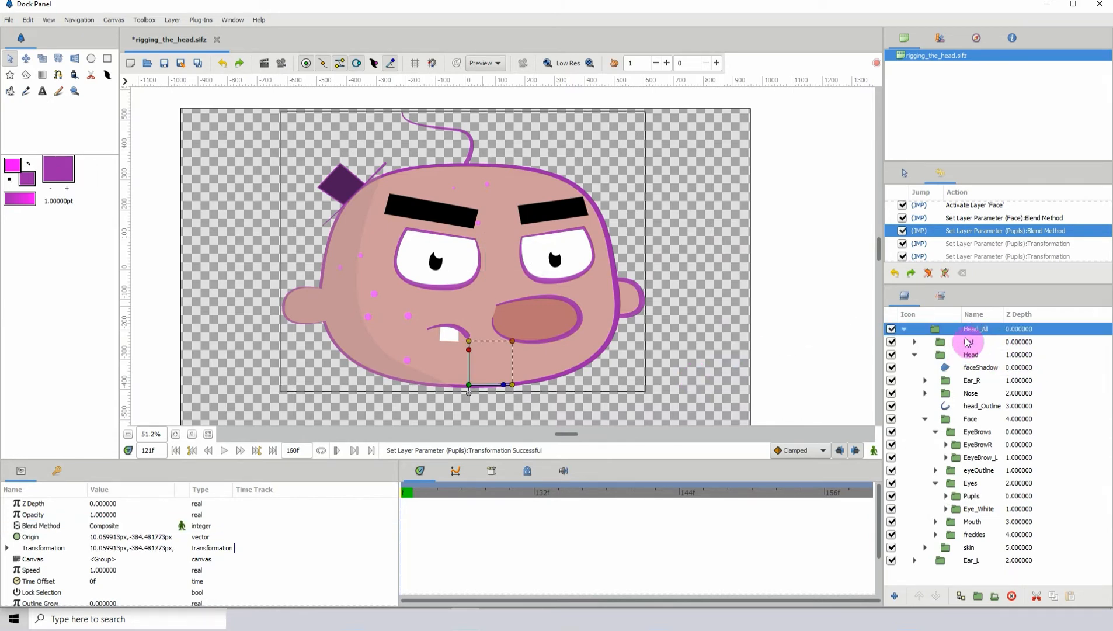
pyautogui.click(969, 343)
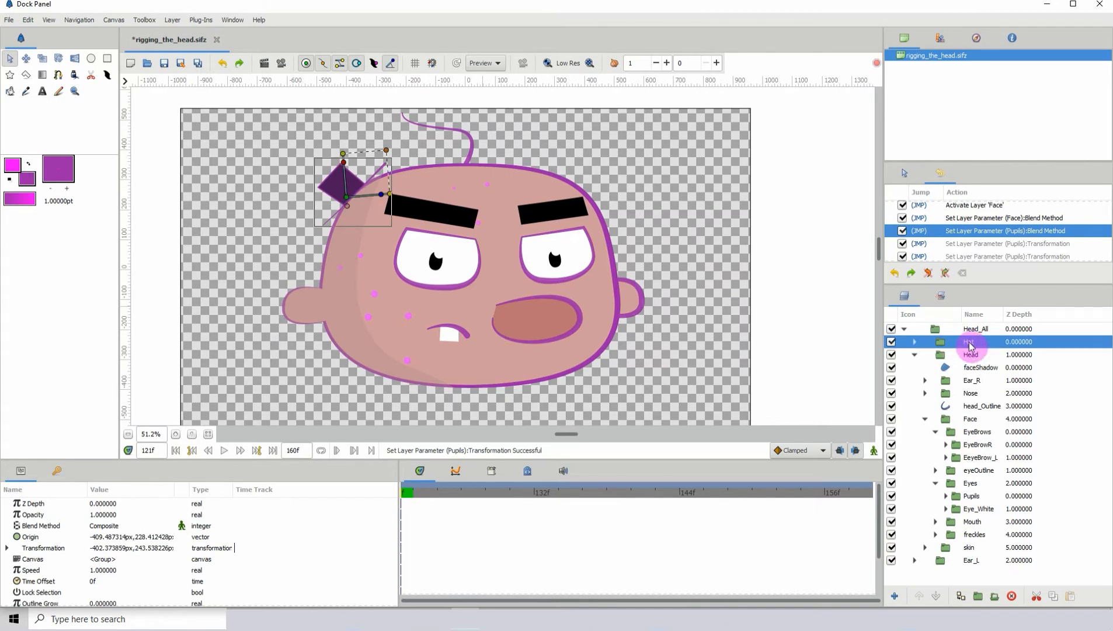
pyautogui.rightClick(971, 342)
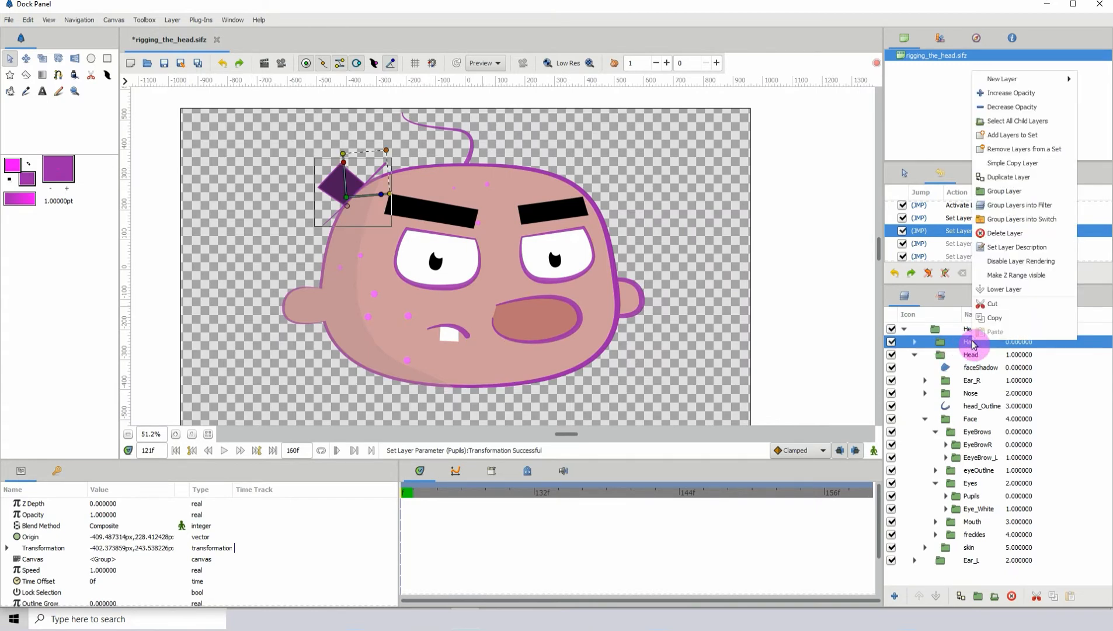
pyautogui.moveTo(992, 82)
pyautogui.moveTo(919, 177)
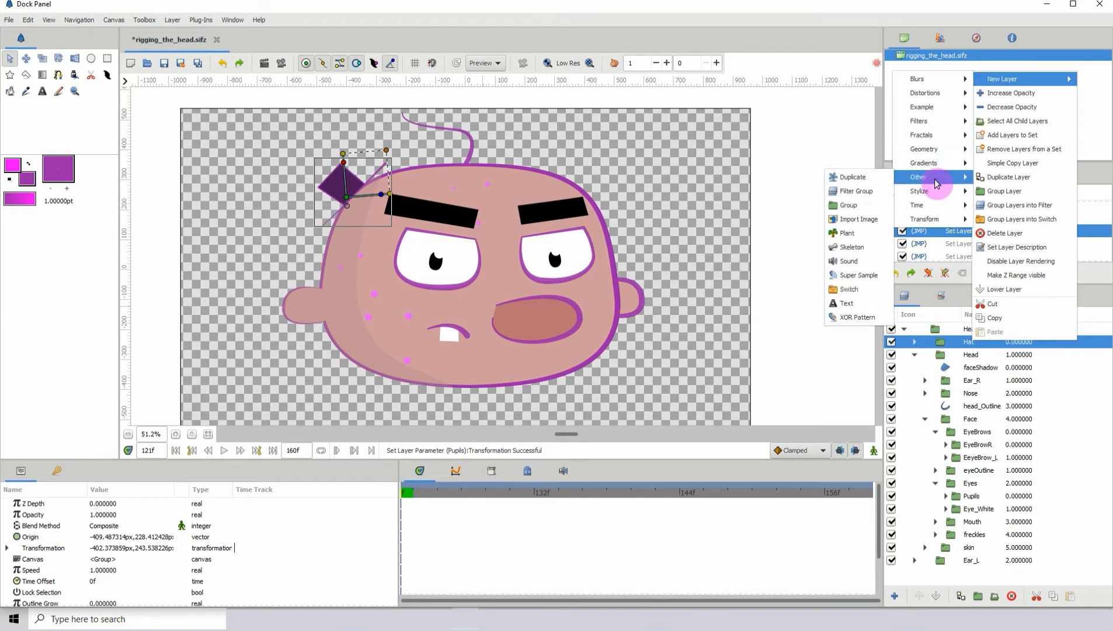
pyautogui.click(850, 250)
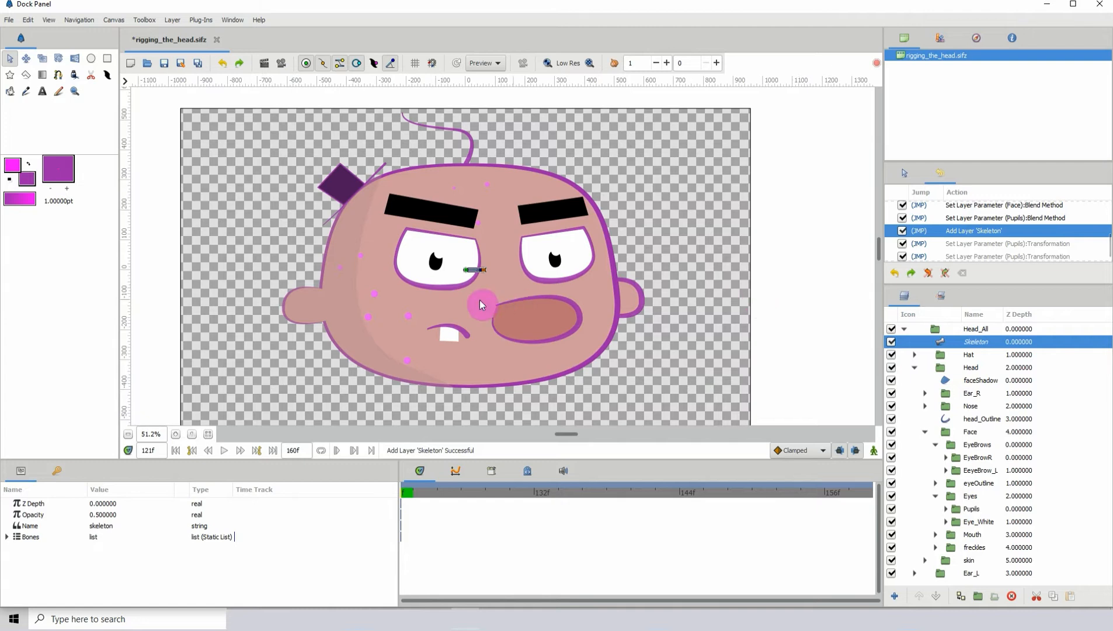
pyautogui.moveTo(480, 303); pyautogui.dragTo(682, 221)
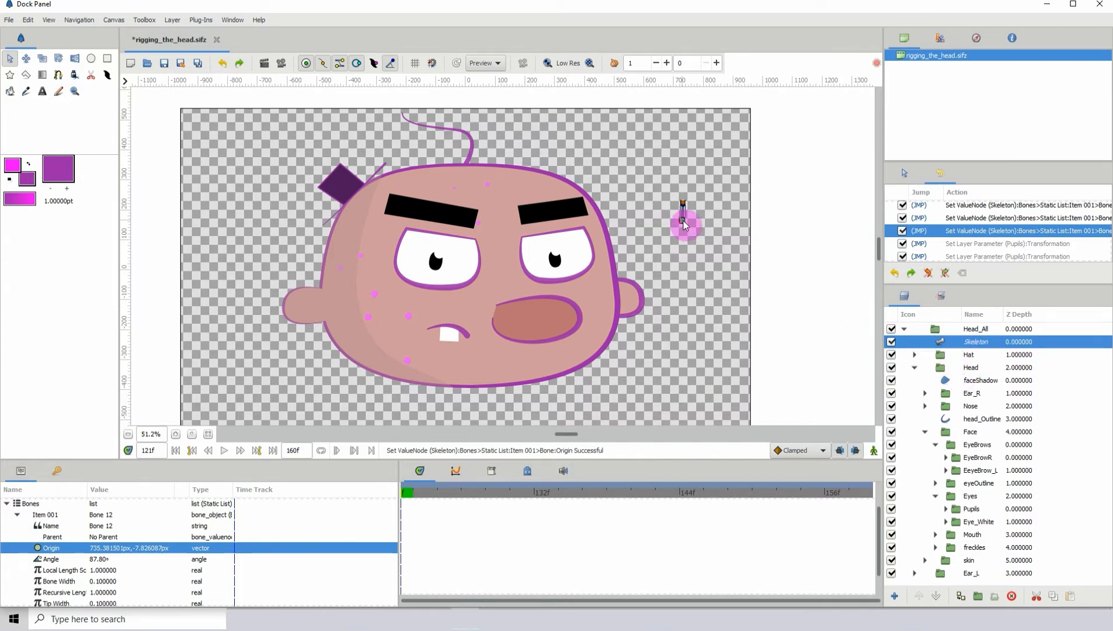
# Rename the Skeleton layer as eyeeBrow_B and adjust its bone's position slightly beside the head on the nose side.
pyautogui.moveTo(682, 221); pyautogui.dragTo(674, 215)
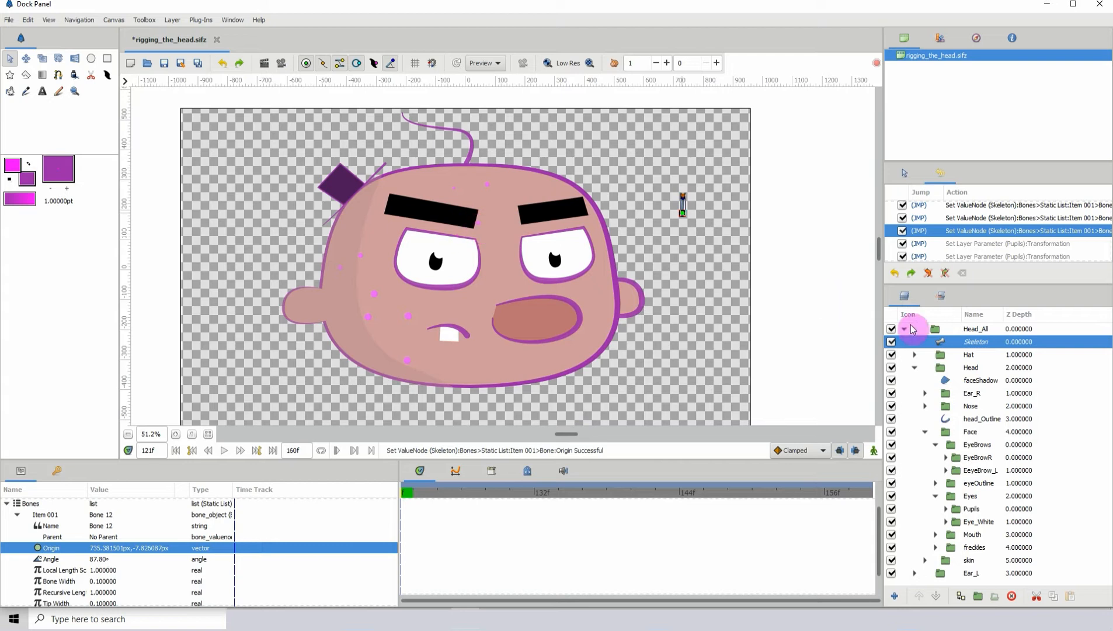
pyautogui.doubleClick(976, 342)
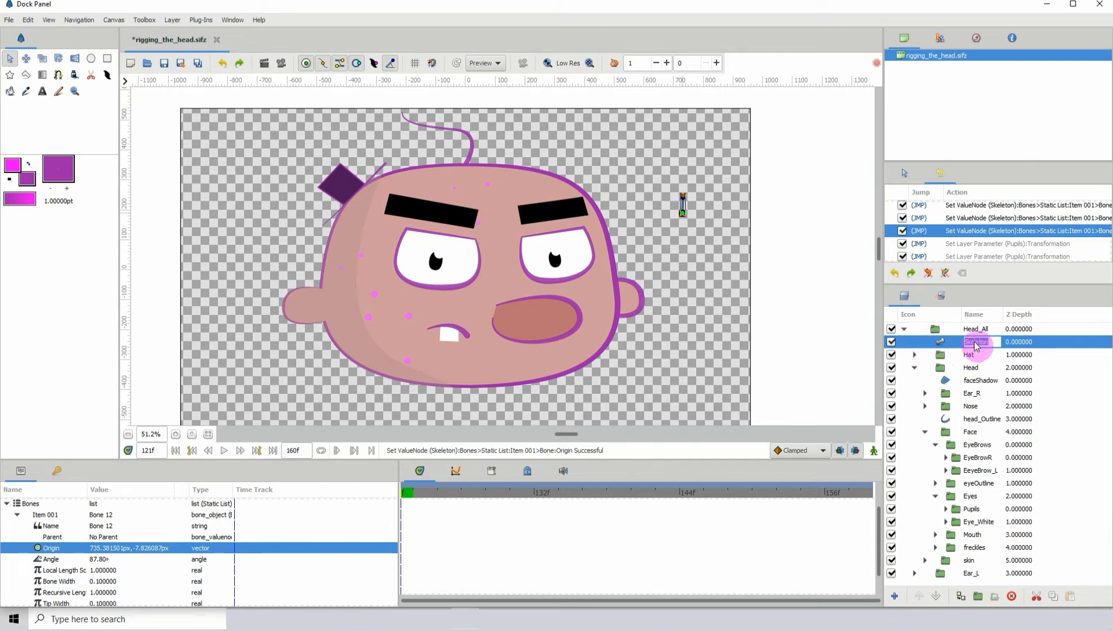
pyautogui.write('eyes')
pyautogui.press('capslock')
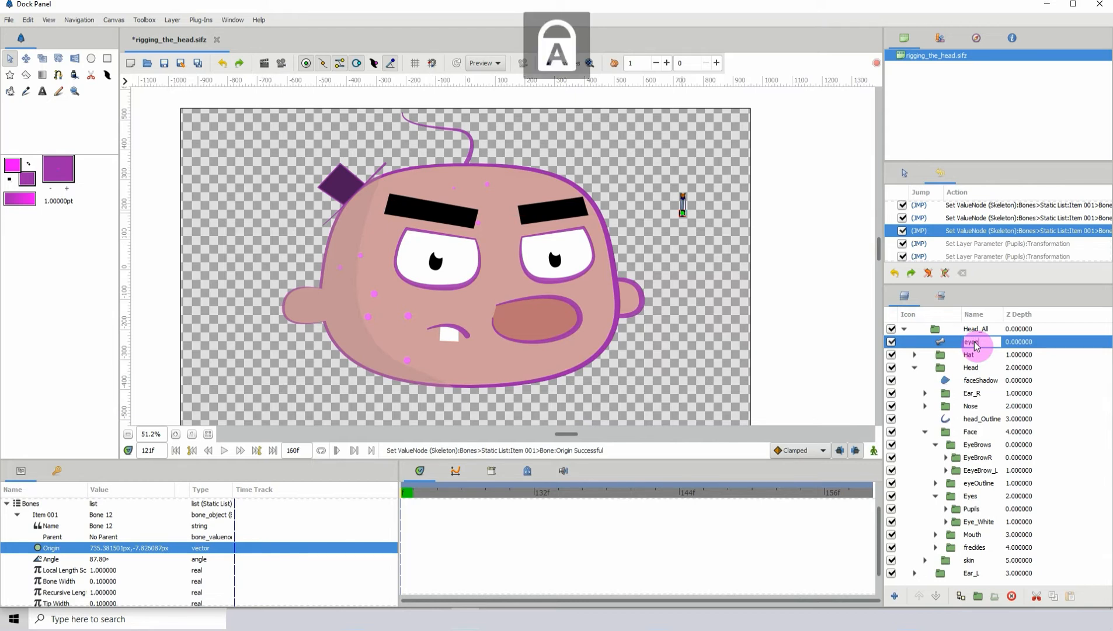
pyautogui.write('B')
pyautogui.press('capslock')
pyautogui.write('row')
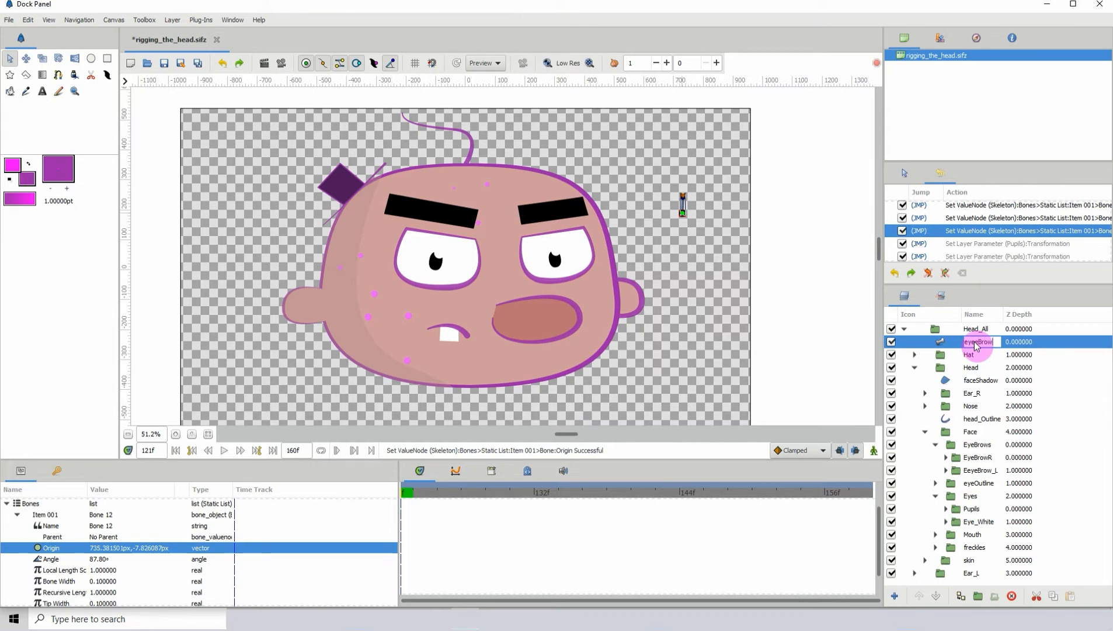
pyautogui.write('_')
pyautogui.press('capslock')
pyautogui.write('B')
pyautogui.press('capslock')
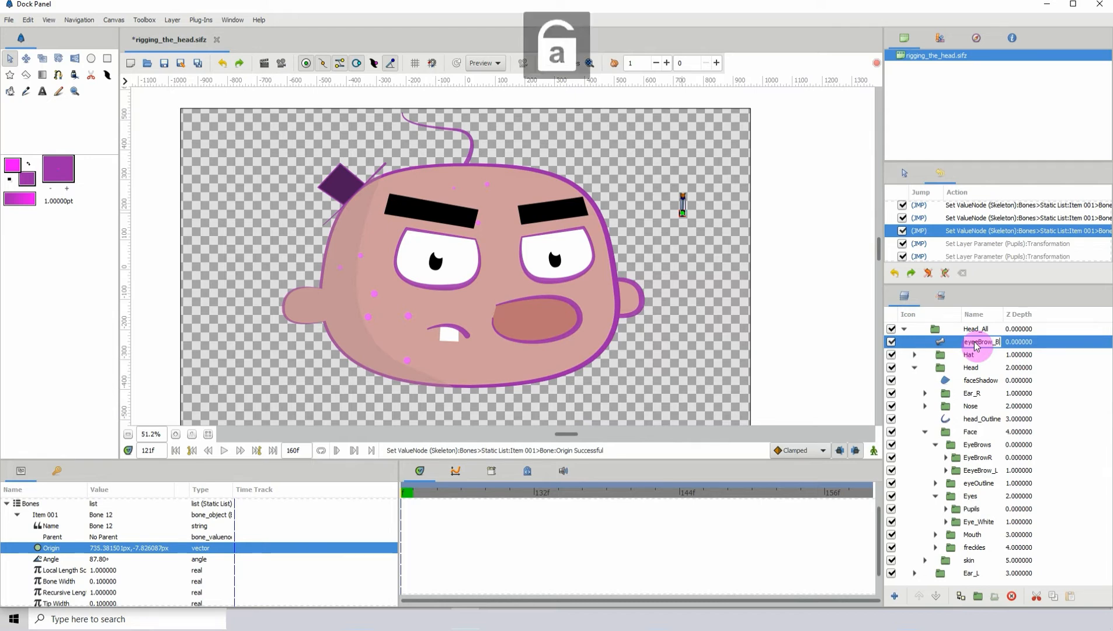
pyautogui.press('Return')
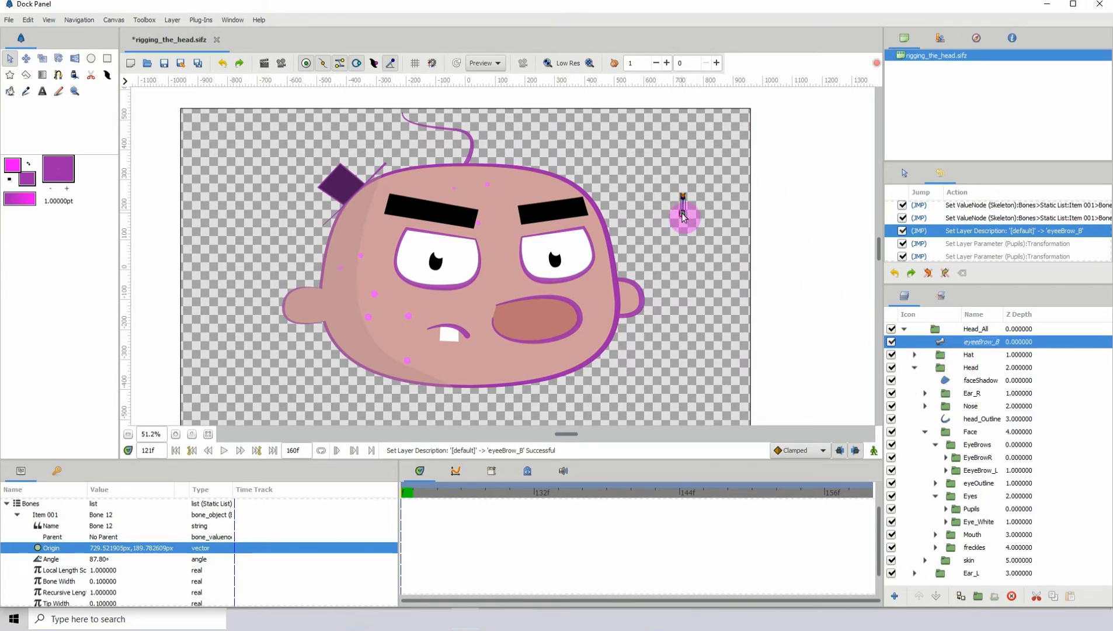
pyautogui.moveTo(684, 216); pyautogui.dragTo(687, 214)
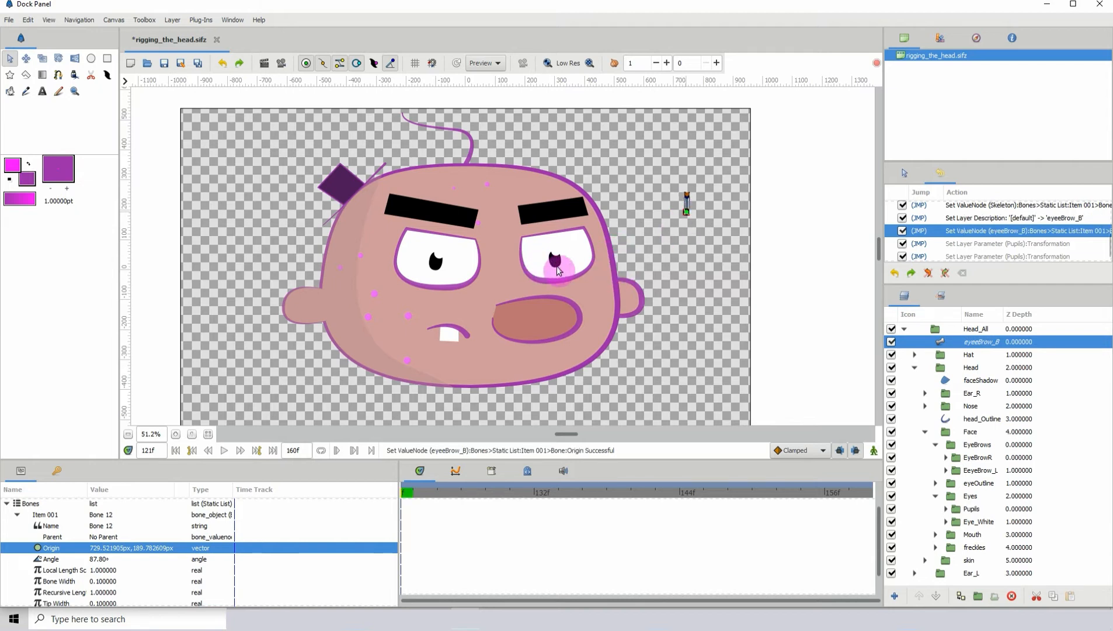
# Duplicate the eyeeBrow_B skeleton layer and move the copy's bone straight down below the original bone.
pyautogui.rightClick(980, 344)
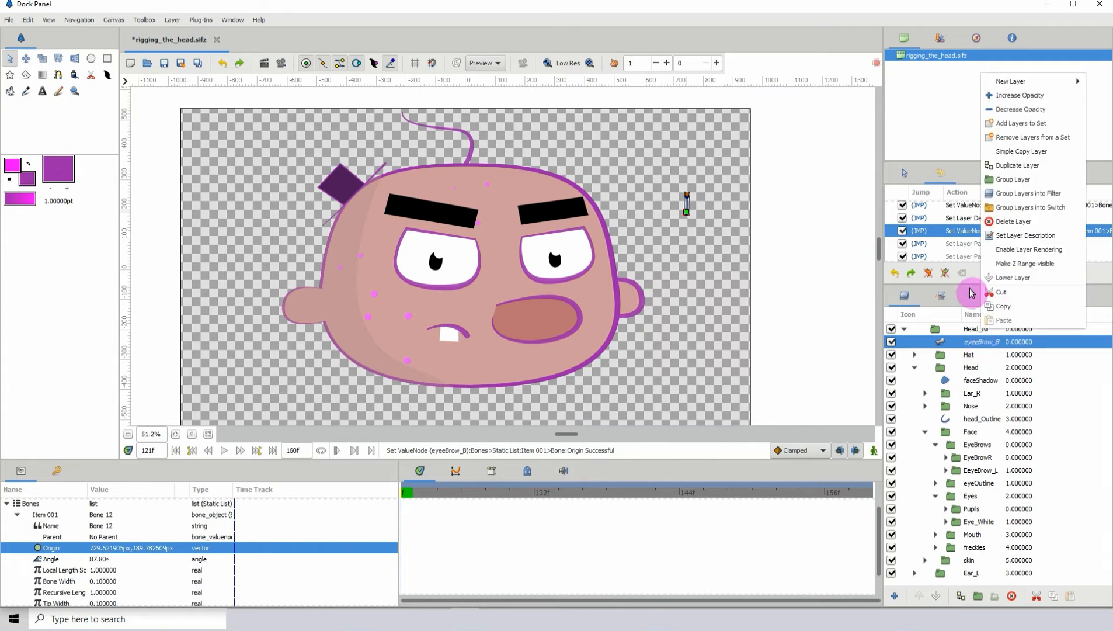
pyautogui.click(964, 344)
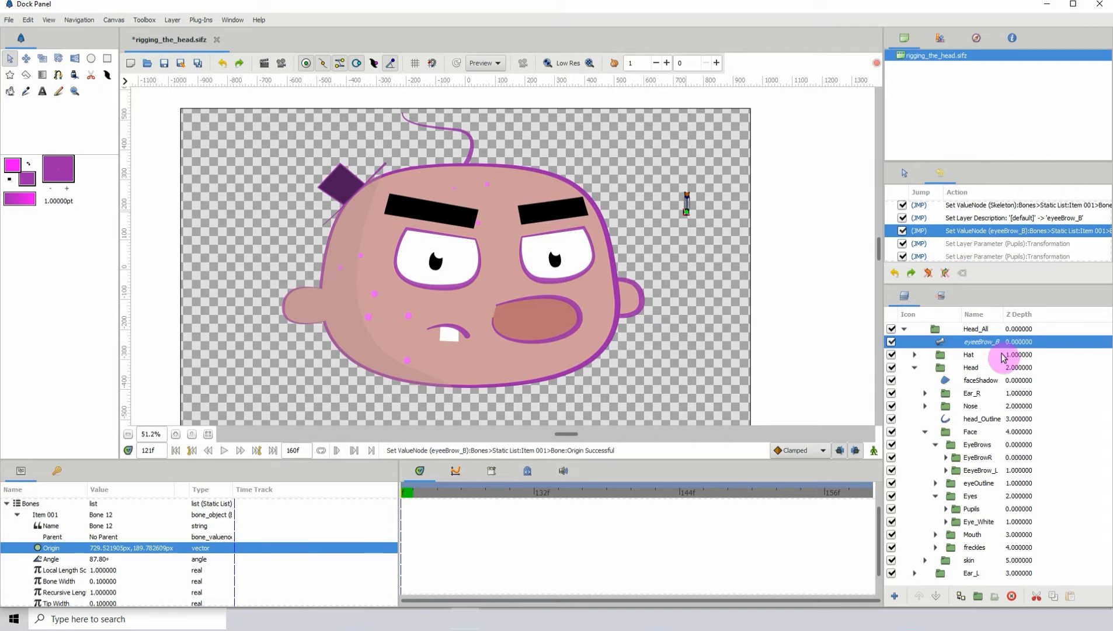
pyautogui.click(978, 353)
pyautogui.click(947, 345)
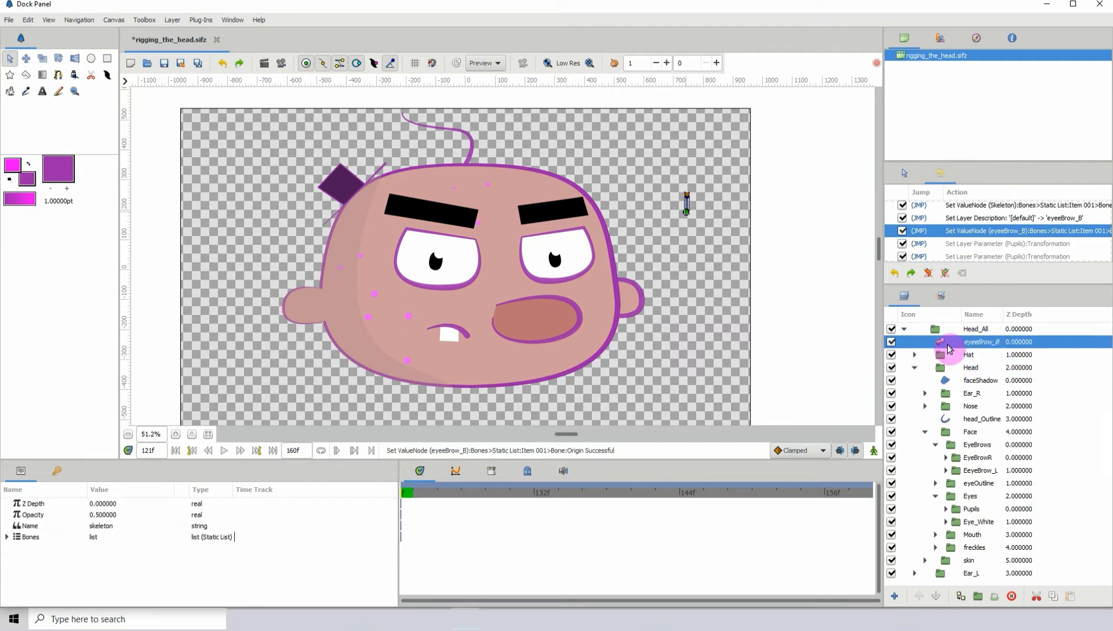
pyautogui.hotkey('ctrl', 'c')
pyautogui.hotkey('ctrl', 'v')
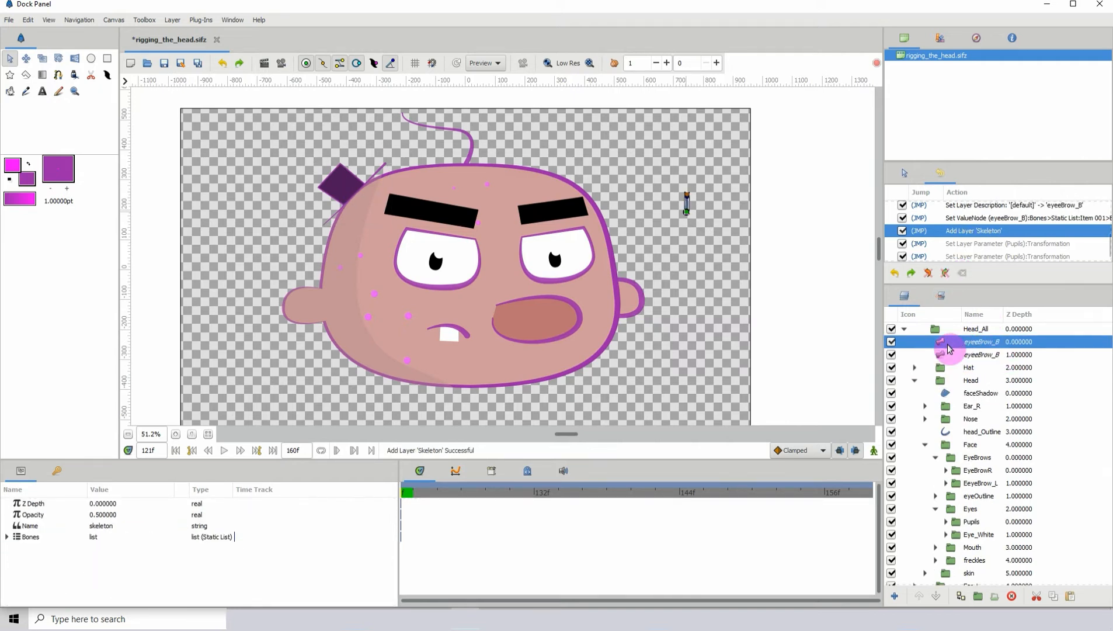
pyautogui.moveTo(687, 212); pyautogui.dragTo(686, 257)
pyautogui.click(685, 256)
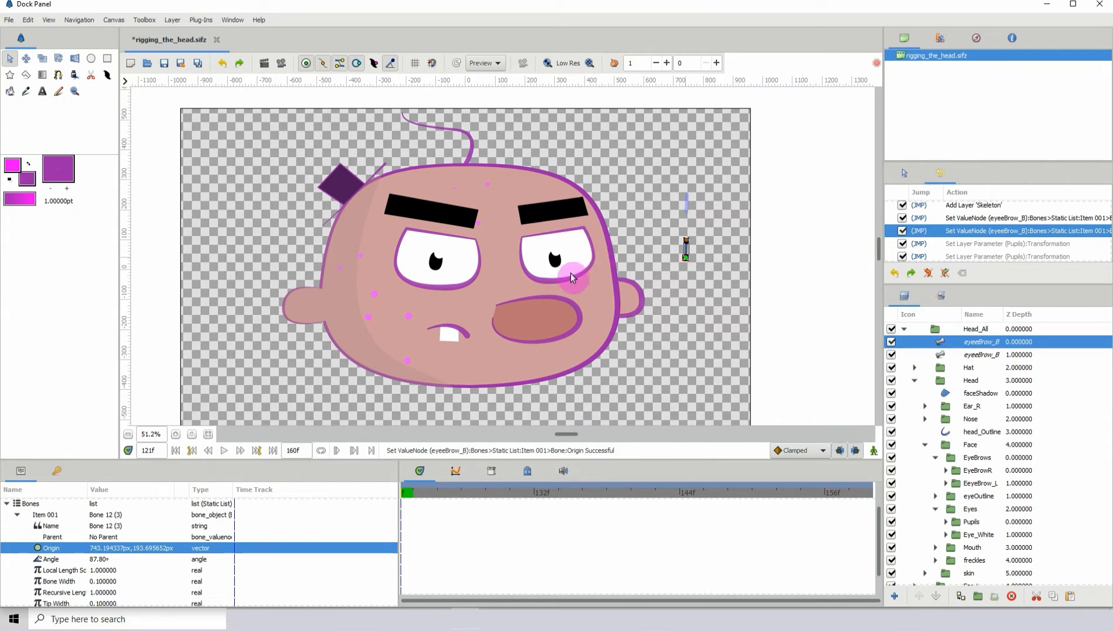
pyautogui.rightClick(986, 344)
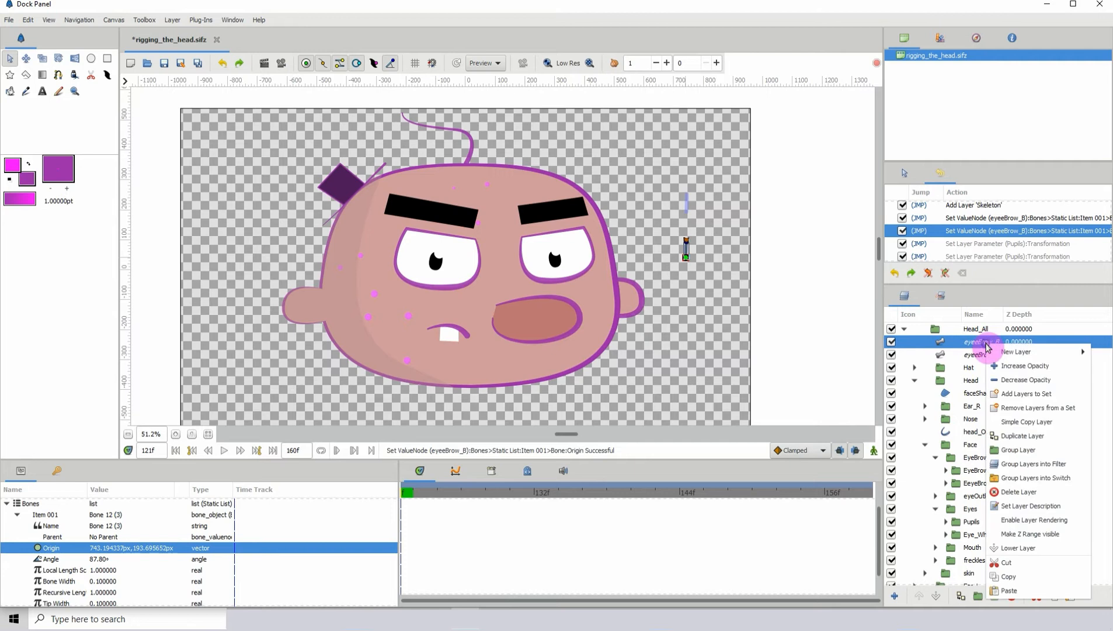
pyautogui.moveTo(1017, 351)
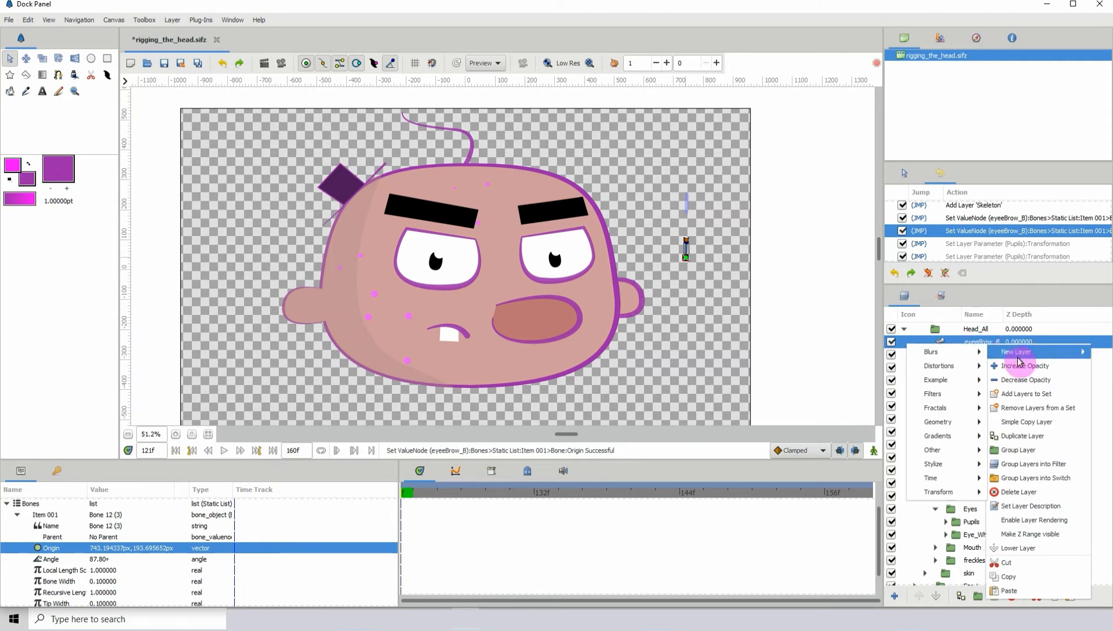
pyautogui.moveTo(929, 451)
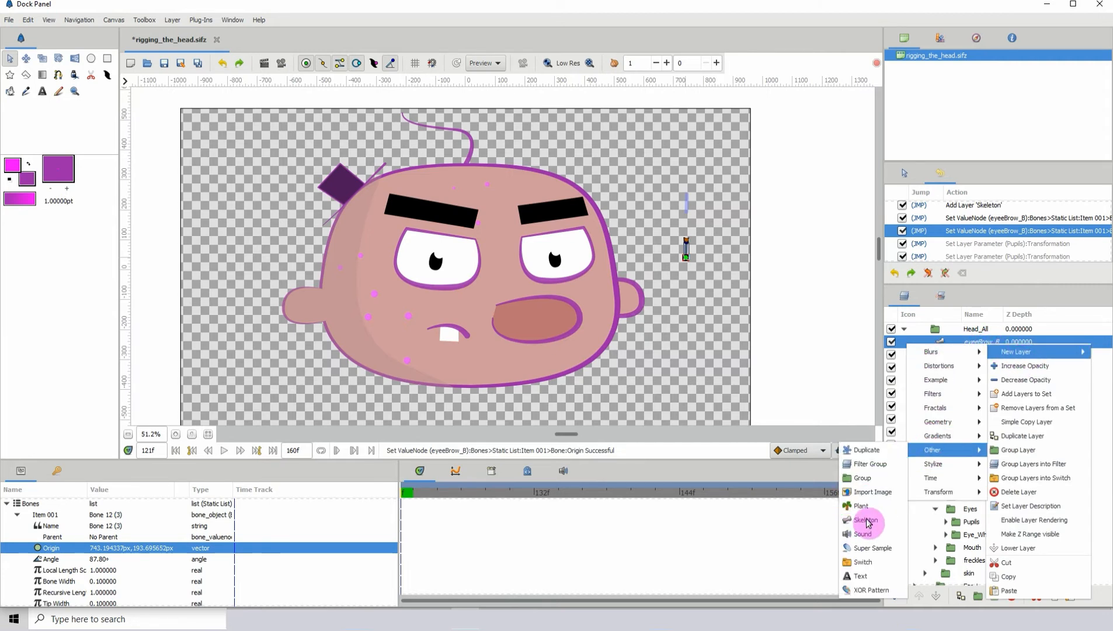
pyautogui.click(975, 342)
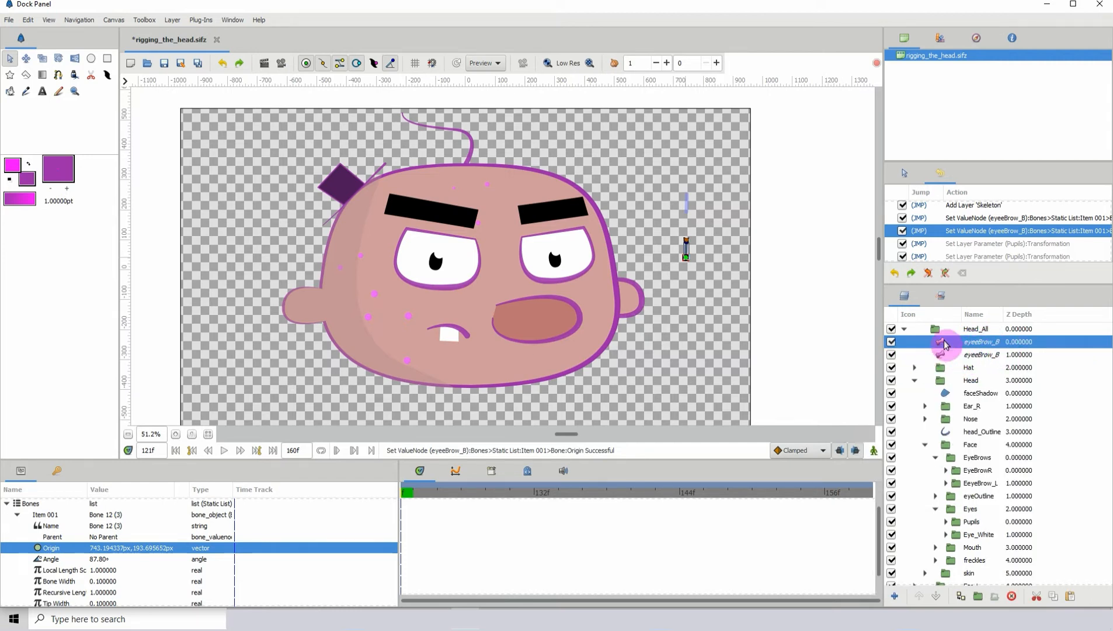
# Rename the duplicated skeleton layer above eyeeBrow_B as pupils_B.
pyautogui.doubleClick(975, 343)
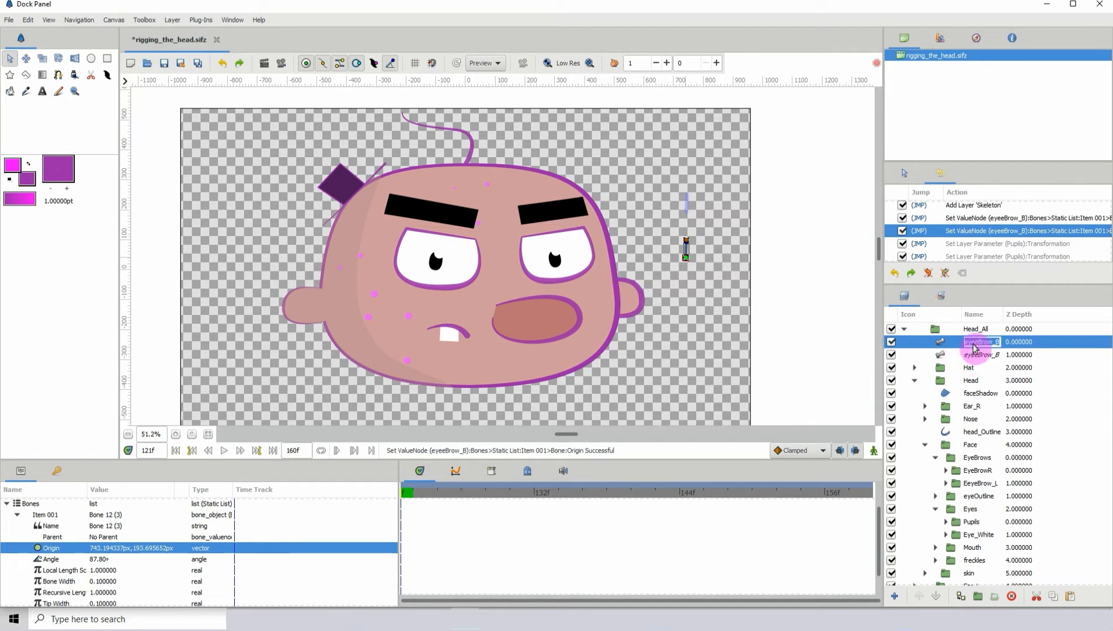
pyautogui.press('Home')
pyautogui.press('Delete')
pyautogui.press('Delete')
pyautogui.press('Delete')
pyautogui.press('Delete')
pyautogui.press('Delete')
pyautogui.press('Delete')
pyautogui.press('Delete')
pyautogui.press('Delete')
pyautogui.write('pupils')
pyautogui.press('Return')
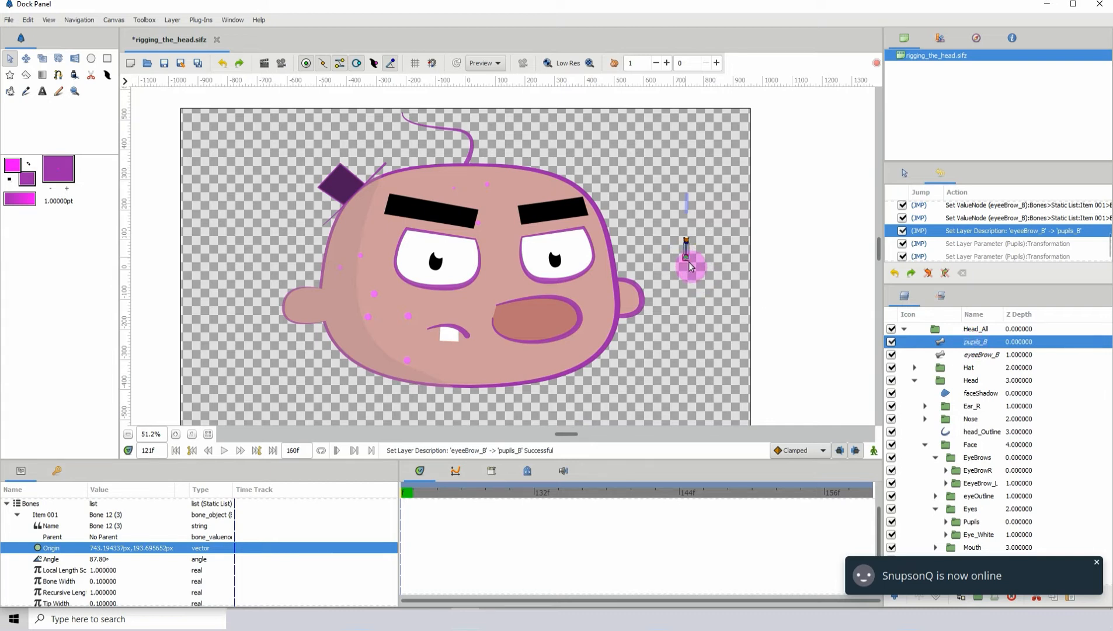
# Shift the eyebrow and pupils bones closer to the head, keeping the pupils bone below the eyebrow bone.
pyautogui.moveTo(686, 257); pyautogui.dragTo(680, 258)
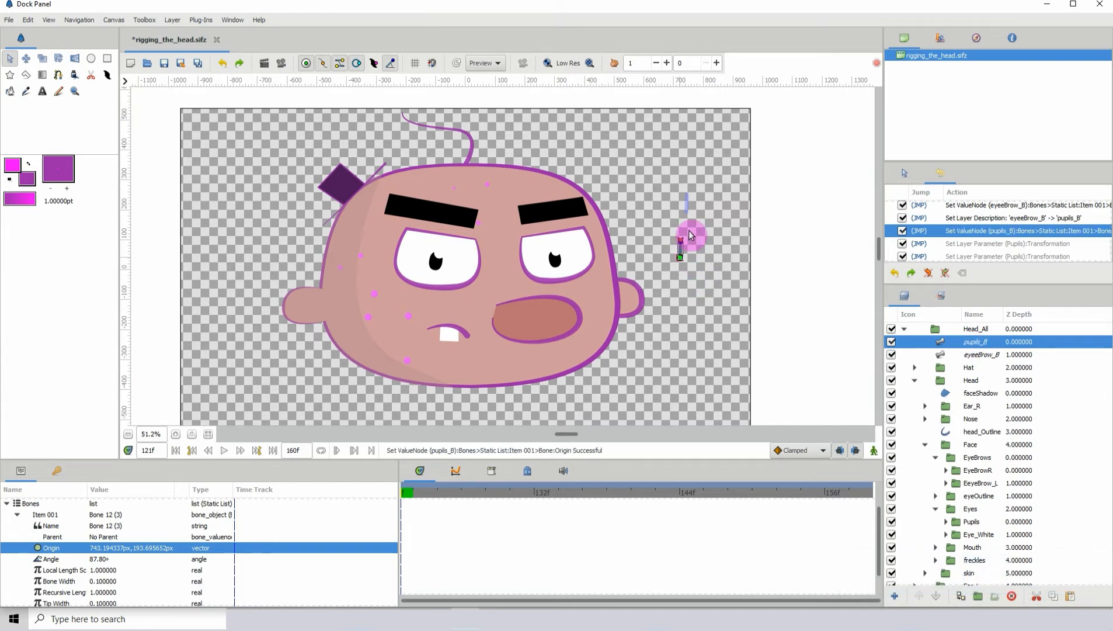
pyautogui.click(690, 213)
pyautogui.click(687, 210)
pyautogui.moveTo(687, 212); pyautogui.dragTo(672, 202)
pyautogui.click(681, 257)
pyautogui.moveTo(681, 258); pyautogui.dragTo(676, 255)
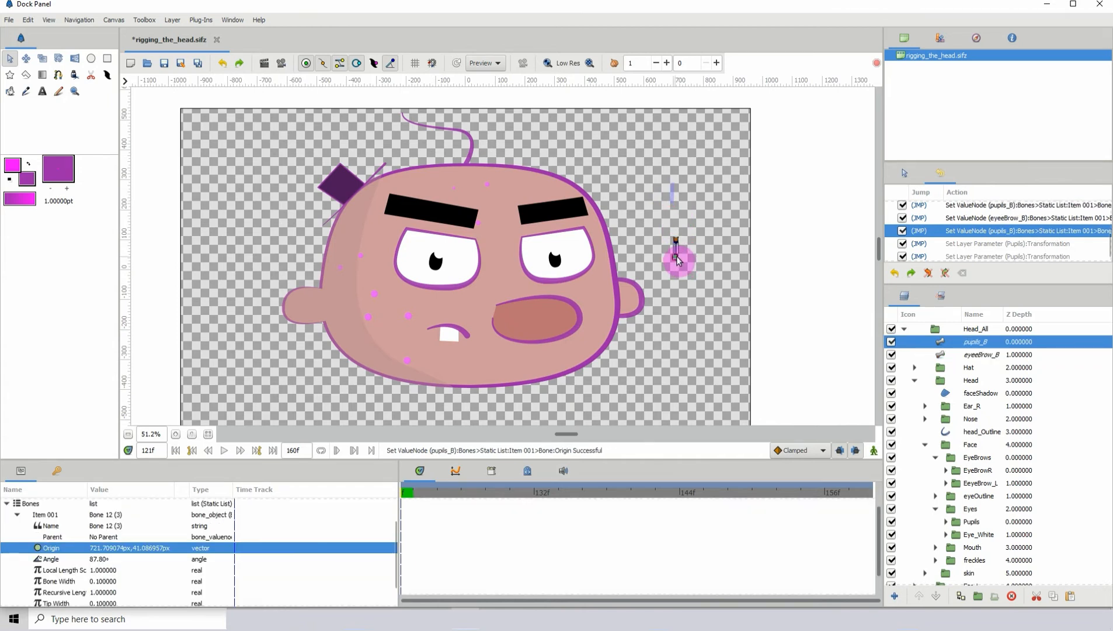
# Try the pupils bone over an eye and outside the head on the hat side, and place it back below the eyebrow bone.
pyautogui.moveTo(462, 230); pyautogui.dragTo(440, 261)
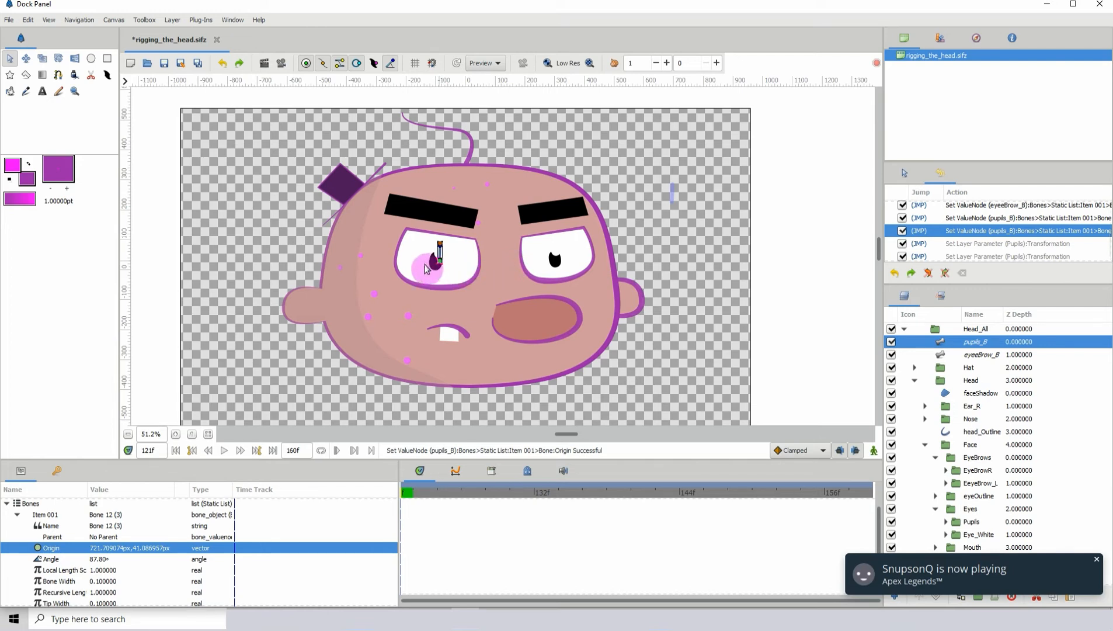
pyautogui.moveTo(437, 264); pyautogui.dragTo(211, 162)
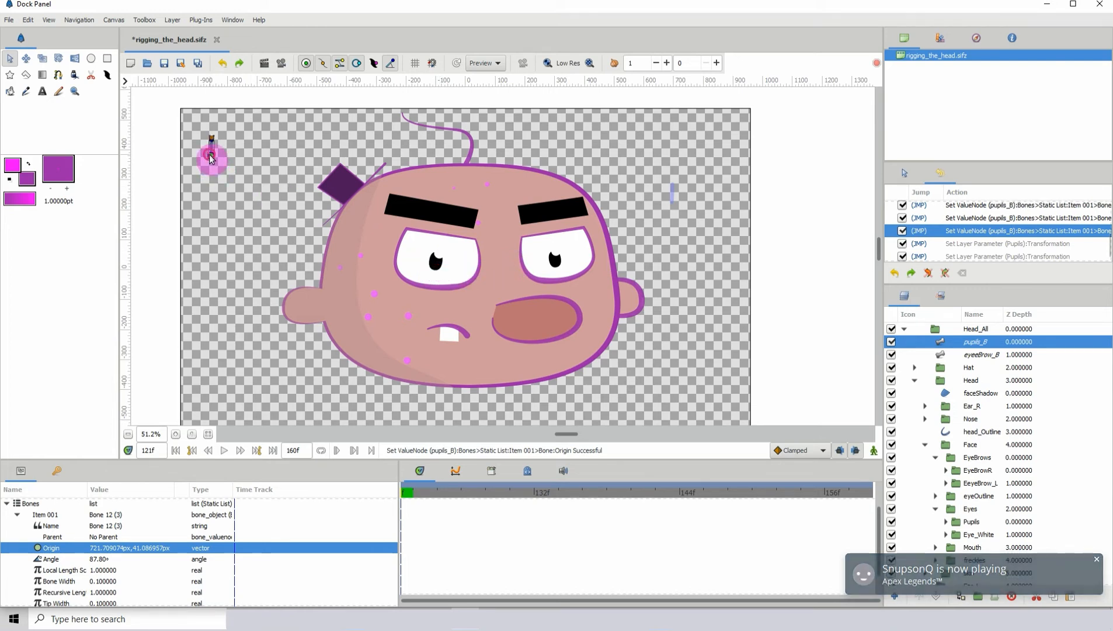
pyautogui.moveTo(224, 350); pyautogui.dragTo(672, 269)
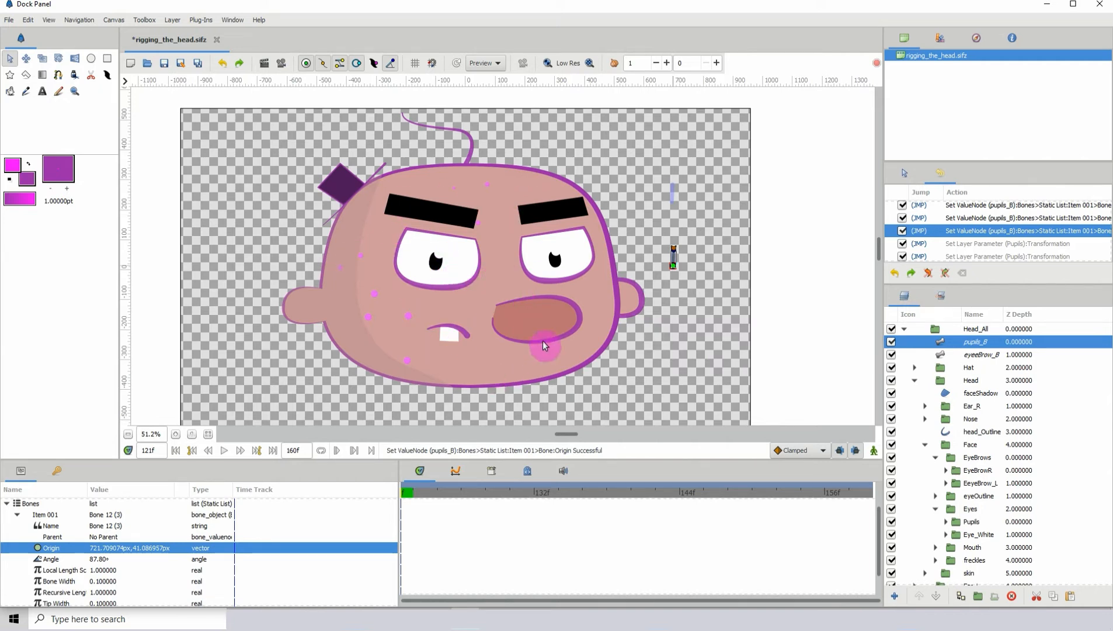
# Duplicate the pupils_B skeleton layer as face_B and move its bone farther out from the head, beside the other two bones.
pyautogui.hotkey('ctrl', 'c')
pyautogui.hotkey('ctrl', 'v')
pyautogui.click(978, 344)
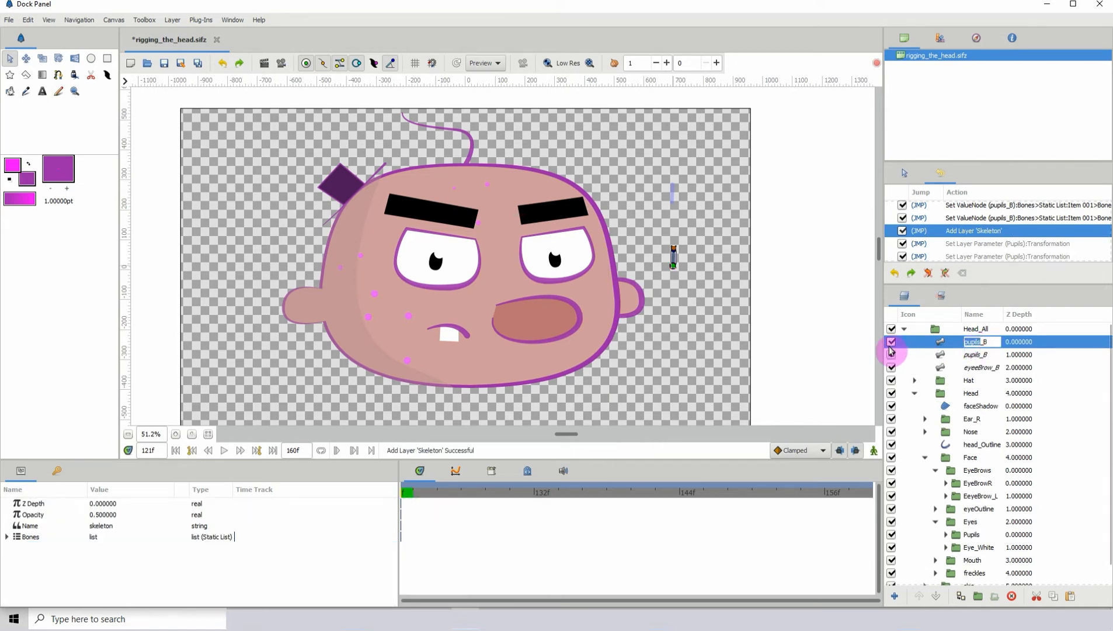
pyautogui.write('fac')
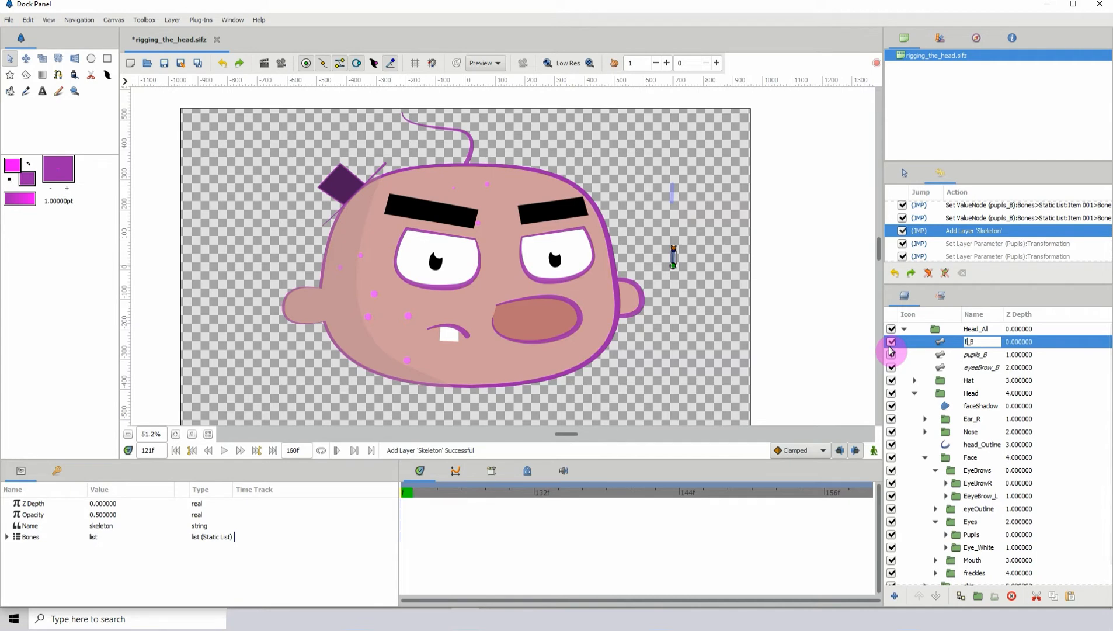
pyautogui.write('e')
pyautogui.press('Return')
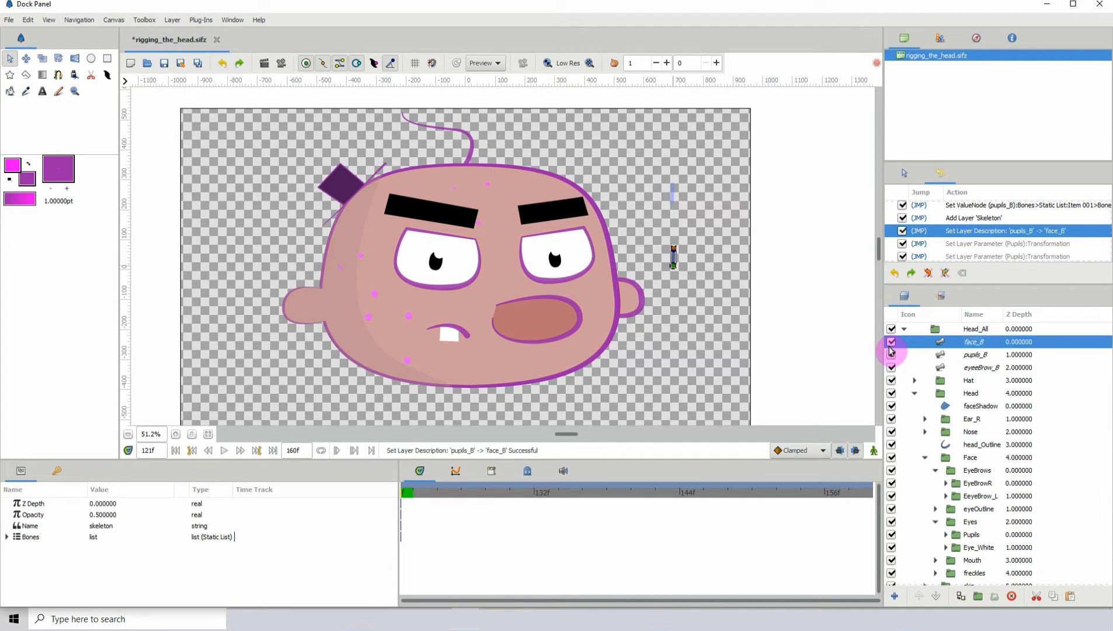
pyautogui.moveTo(673, 269); pyautogui.dragTo(718, 253)
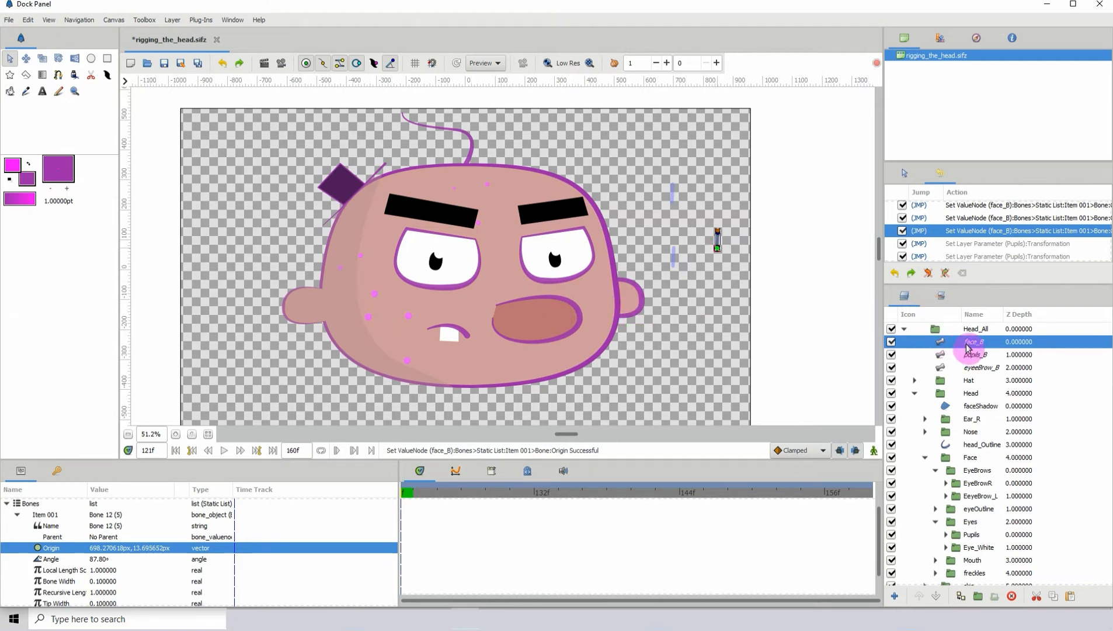
# Duplicate the face_B skeleton layer as earLeft_B and place its bone on the ear at the nose side of the head.
pyautogui.hotkey('ctrl', 'v')
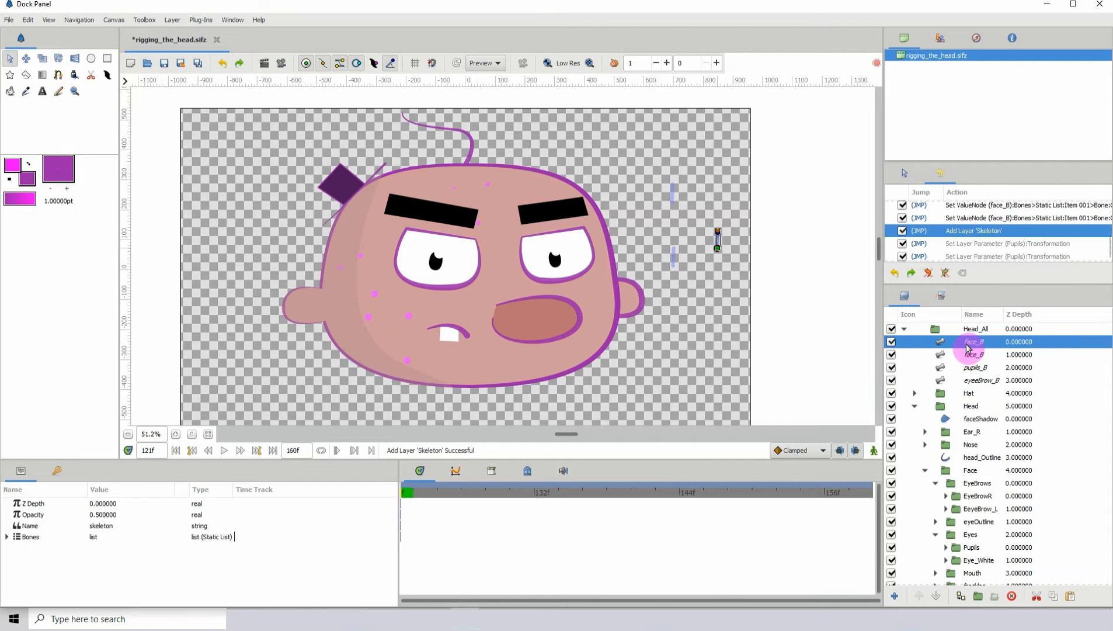
pyautogui.click(970, 346)
pyautogui.click(976, 344)
pyautogui.moveTo(978, 345); pyautogui.dragTo(949, 336)
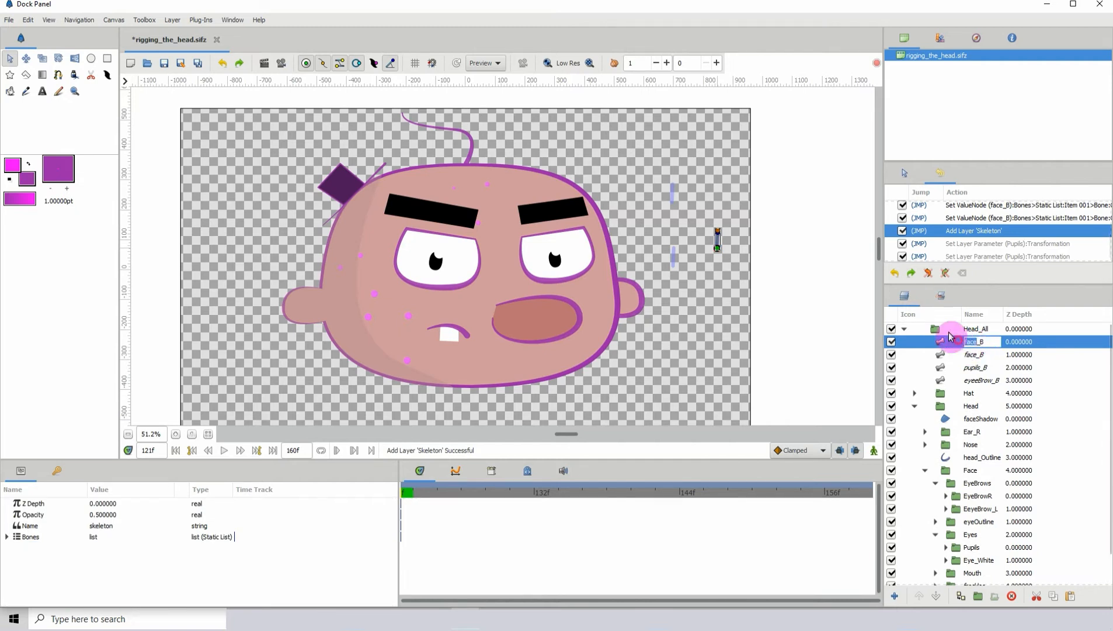
pyautogui.write('ear')
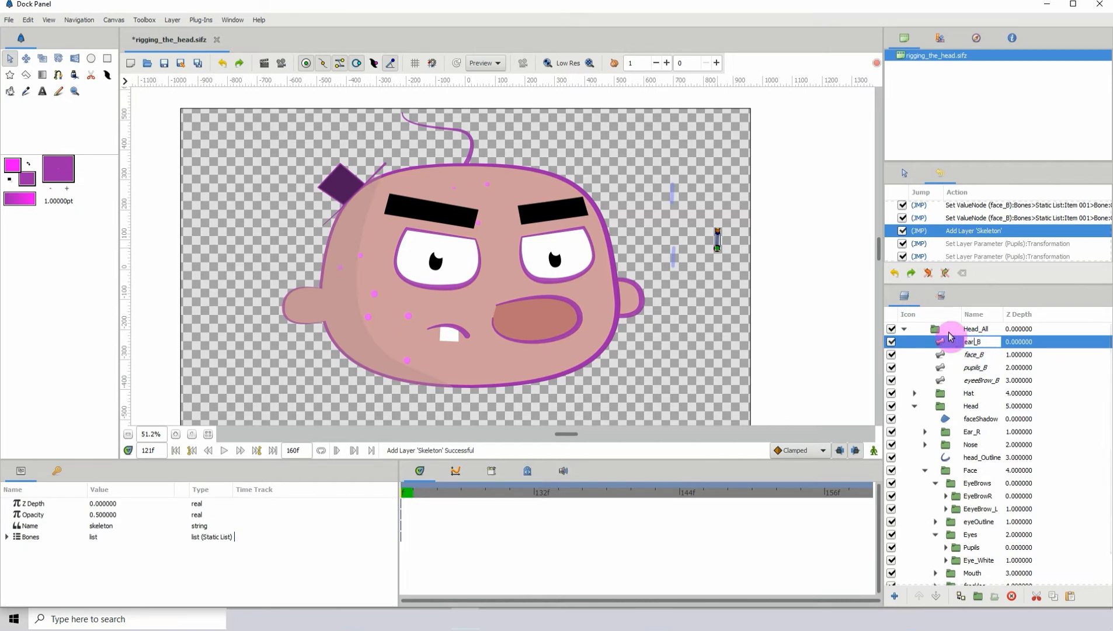
pyautogui.press('capslock')
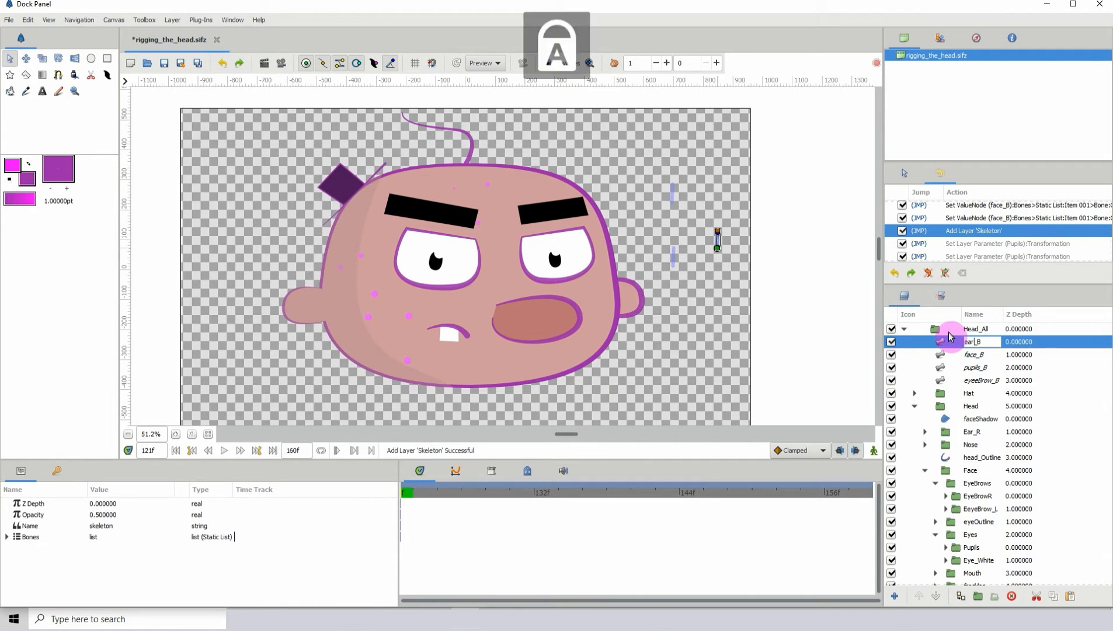
pyautogui.write('L')
pyautogui.press('capslock')
pyautogui.write('ft')
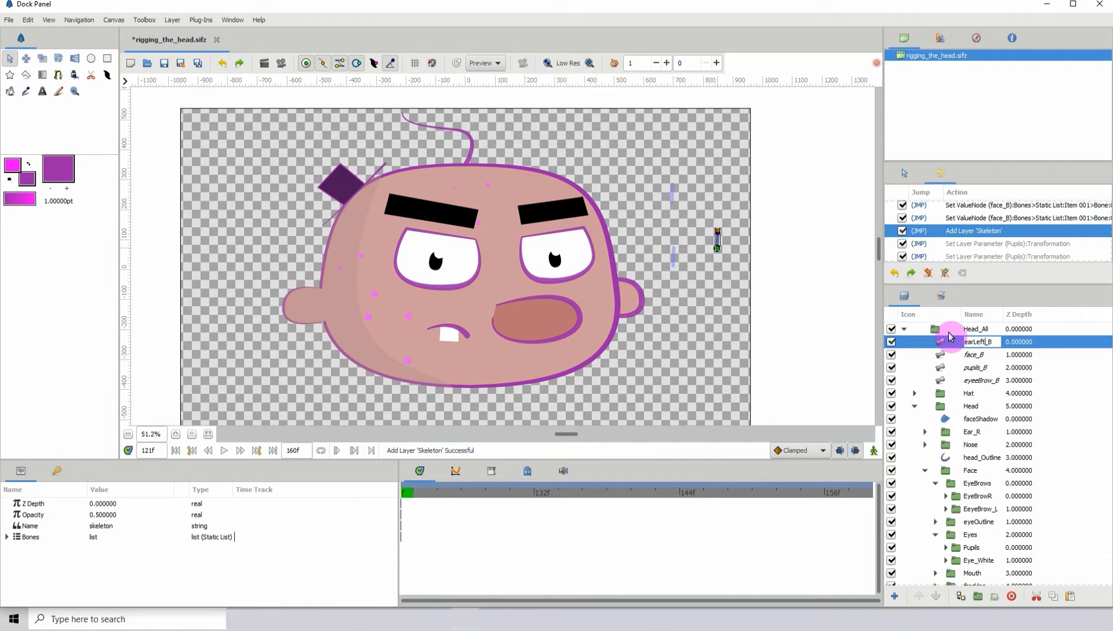
pyautogui.press('Return')
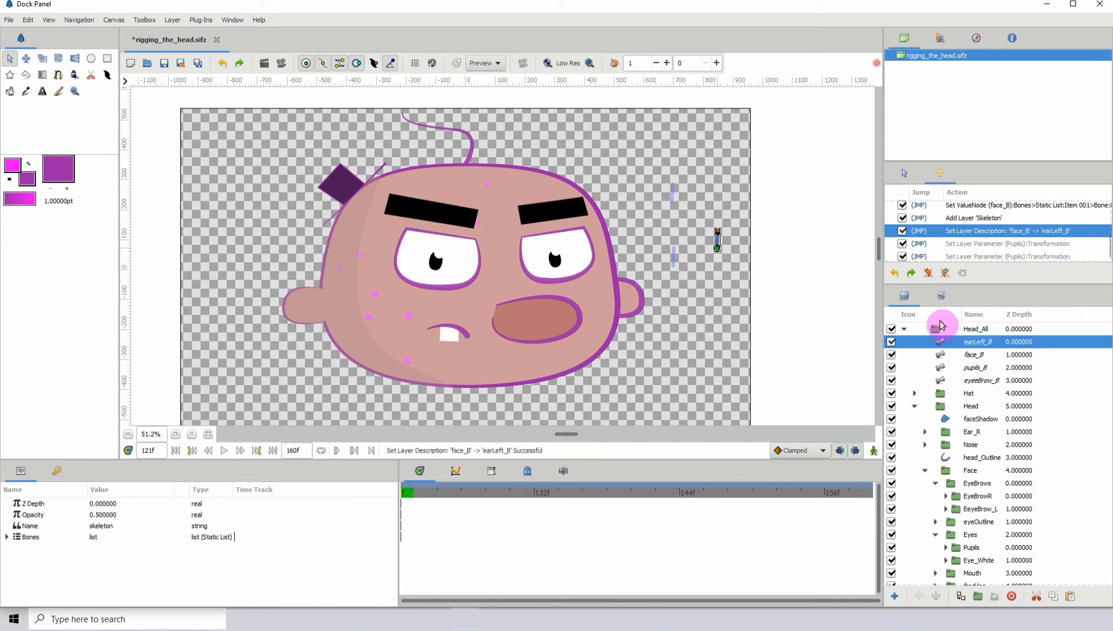
pyautogui.click(717, 246)
pyautogui.moveTo(694, 292); pyautogui.dragTo(633, 297)
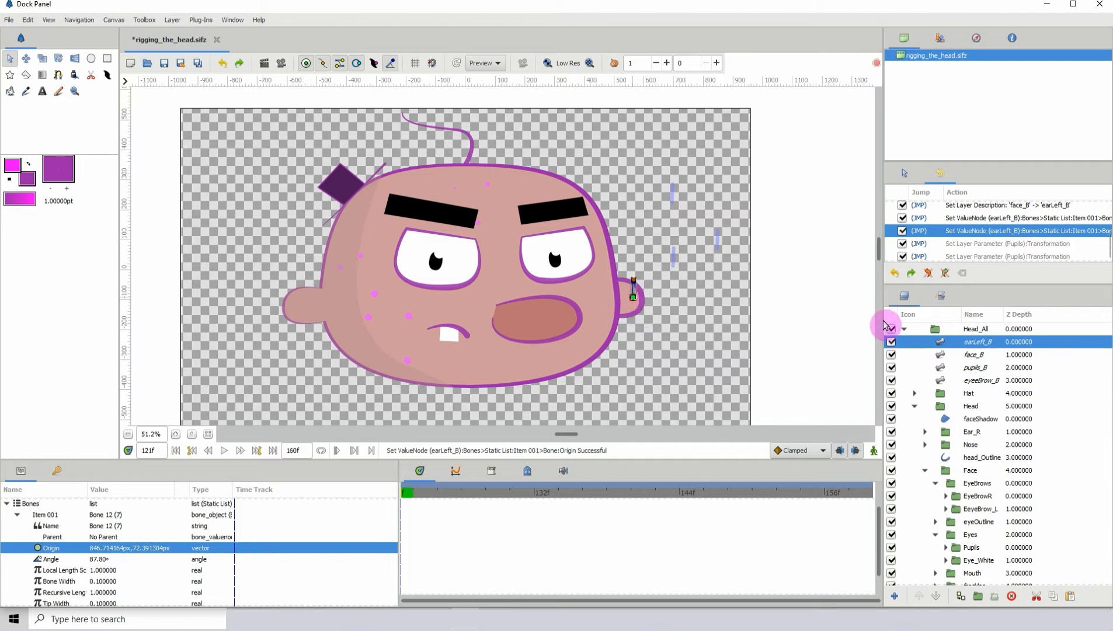
# Duplicate the earLeft_B skeleton layer and rename the copy earRight_B.
pyautogui.hotkey('ctrl', 'v')
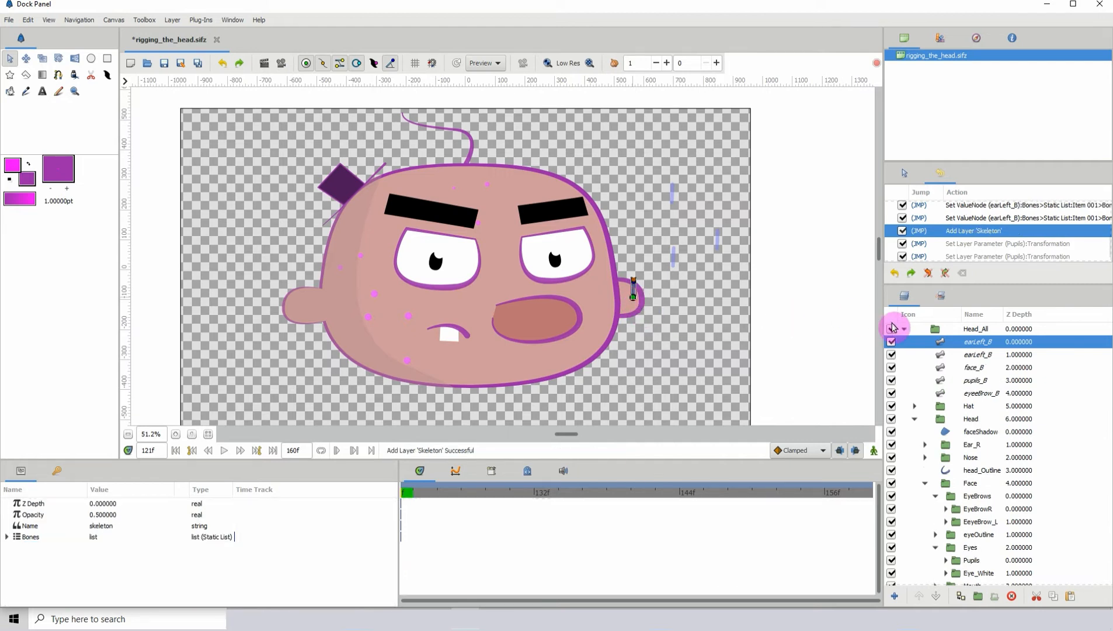
pyautogui.click(971, 345)
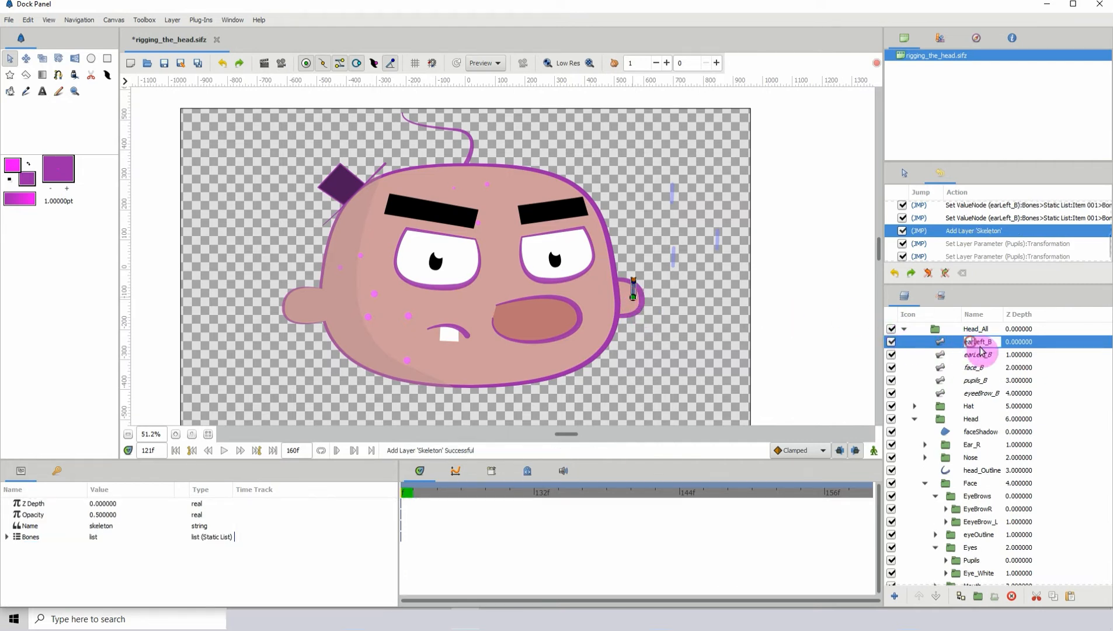
pyautogui.click(985, 347)
pyautogui.moveTo(985, 344); pyautogui.dragTo(976, 348)
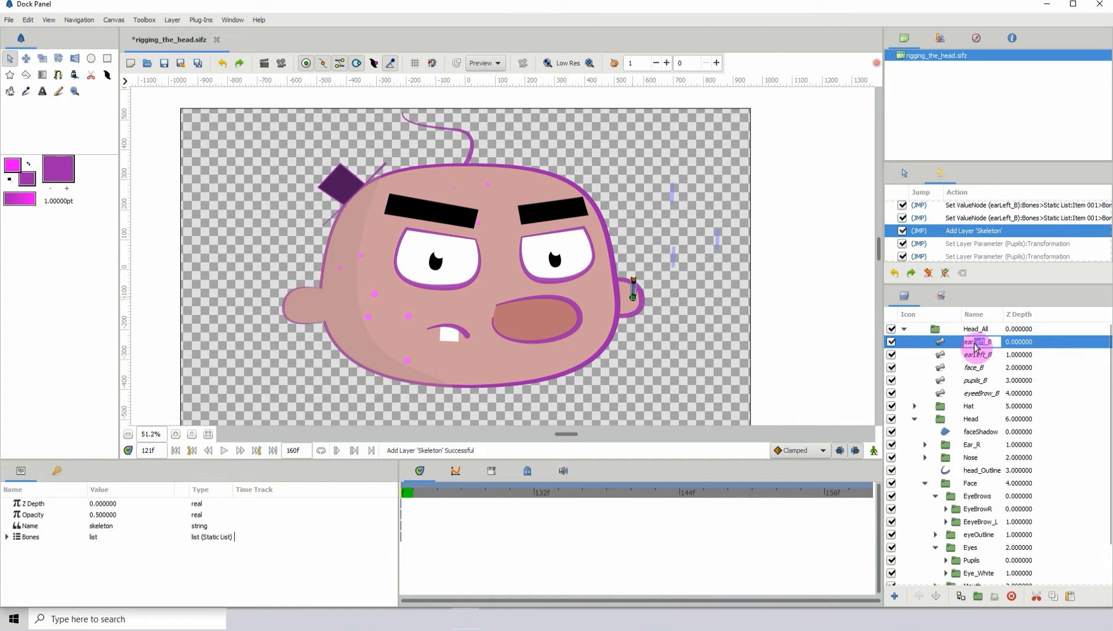
pyautogui.press('capslock')
pyautogui.write('R')
pyautogui.press('capslock')
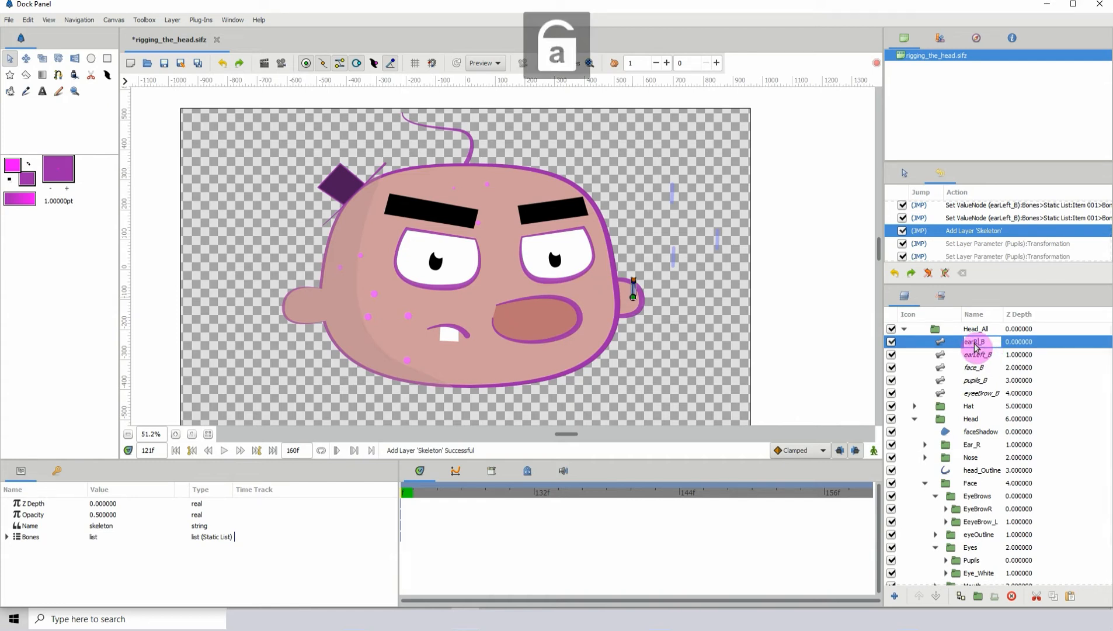
pyautogui.write('ight')
pyautogui.press('Return')
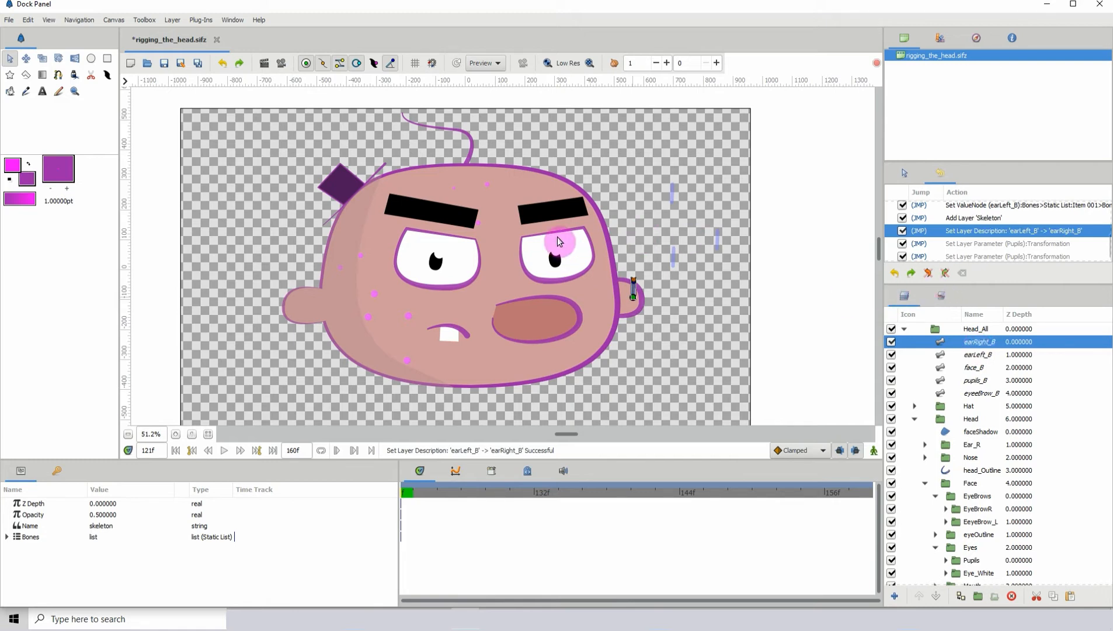
# Save rigging_the_head.sifz and clear its undo and redo history.
pyautogui.click(164, 68)
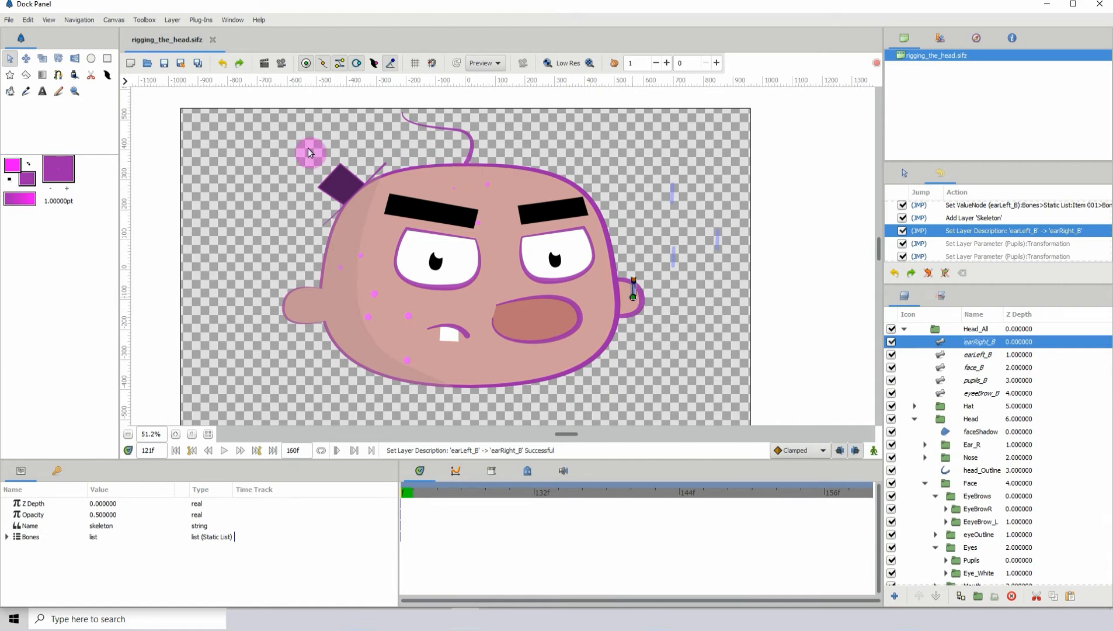
pyautogui.click(964, 275)
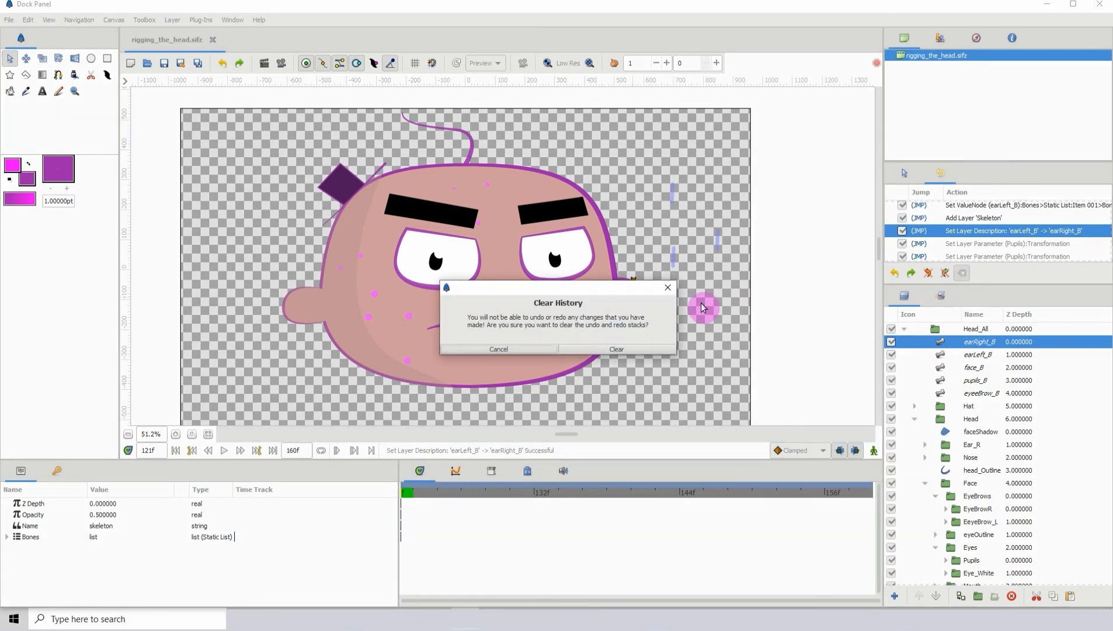
pyautogui.click(642, 348)
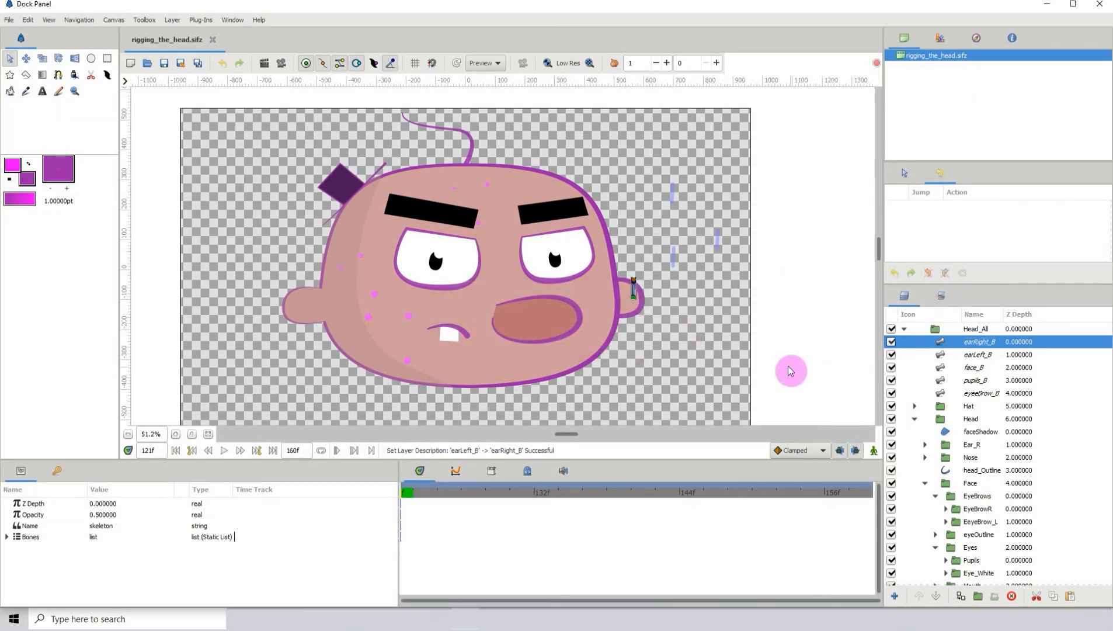
# Move the earRight_B bone onto the ear at the hat side of the head.
pyautogui.click(977, 353)
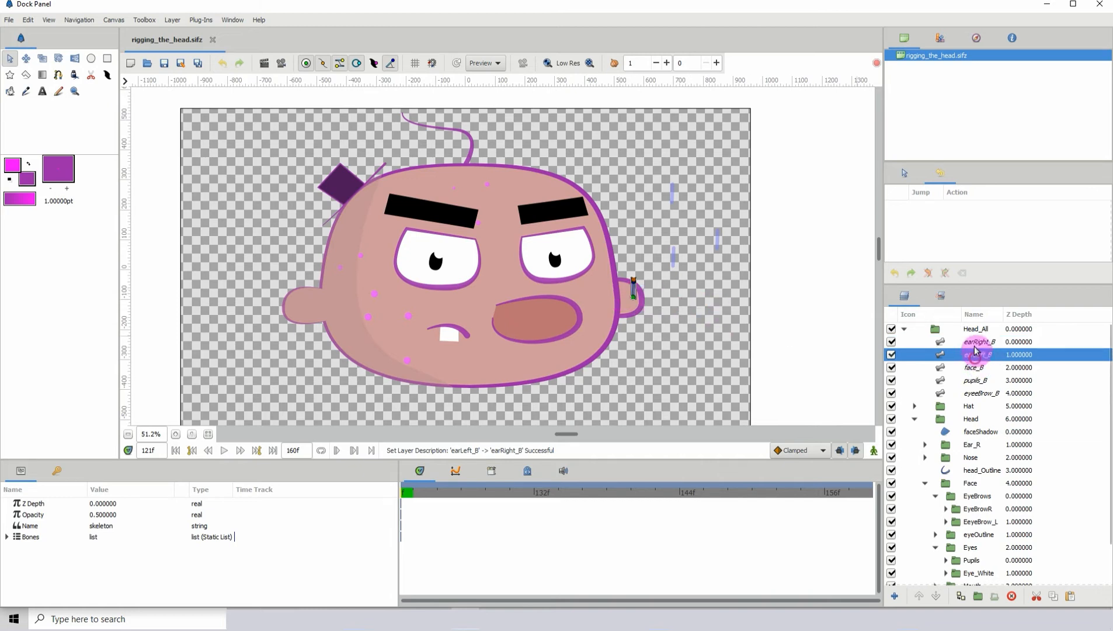
pyautogui.click(975, 343)
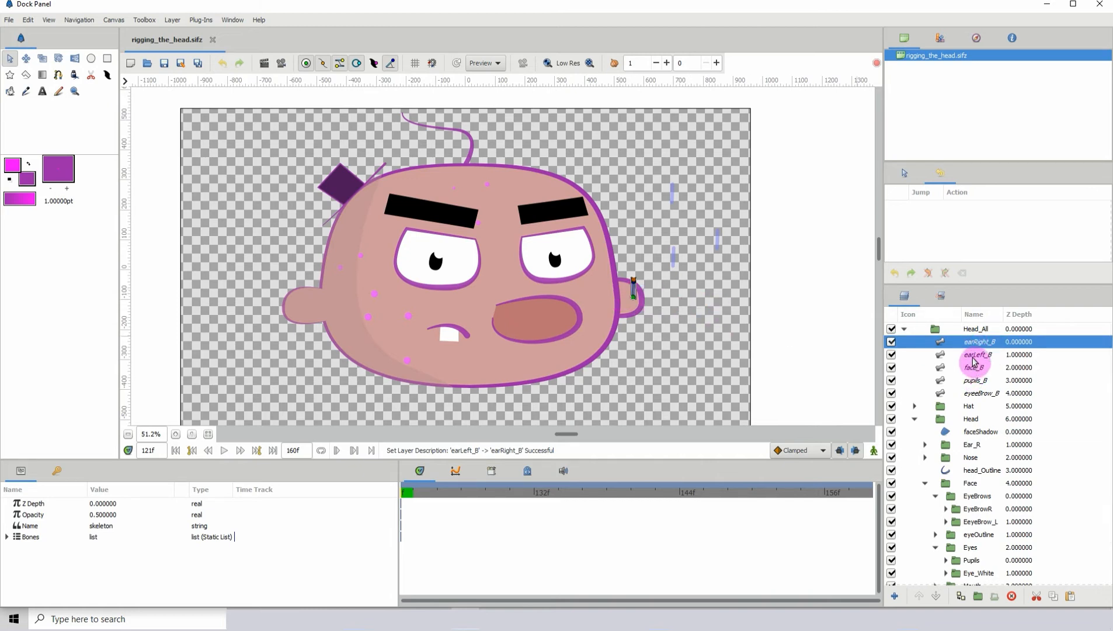
pyautogui.click(974, 357)
pyautogui.click(976, 343)
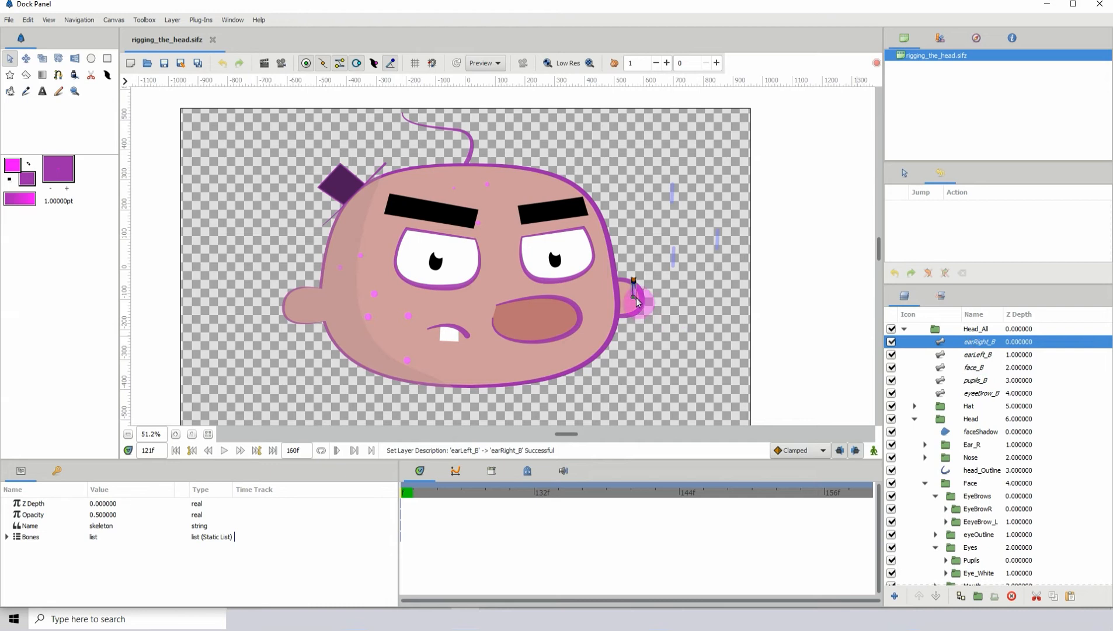
pyautogui.moveTo(637, 302); pyautogui.dragTo(684, 349)
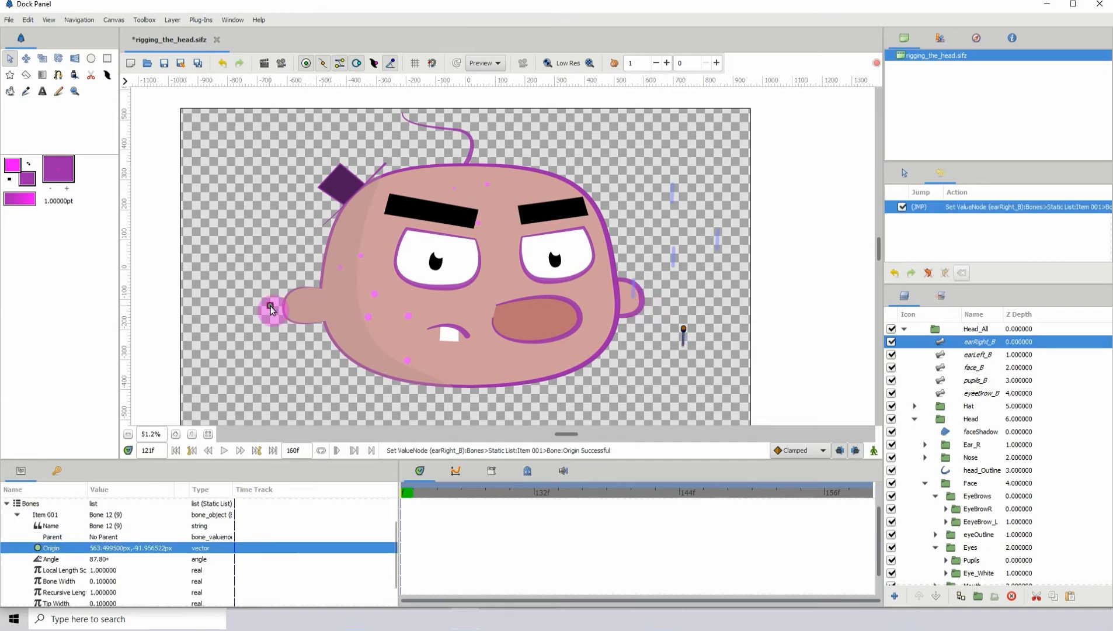
pyautogui.moveTo(300, 309); pyautogui.dragTo(299, 307)
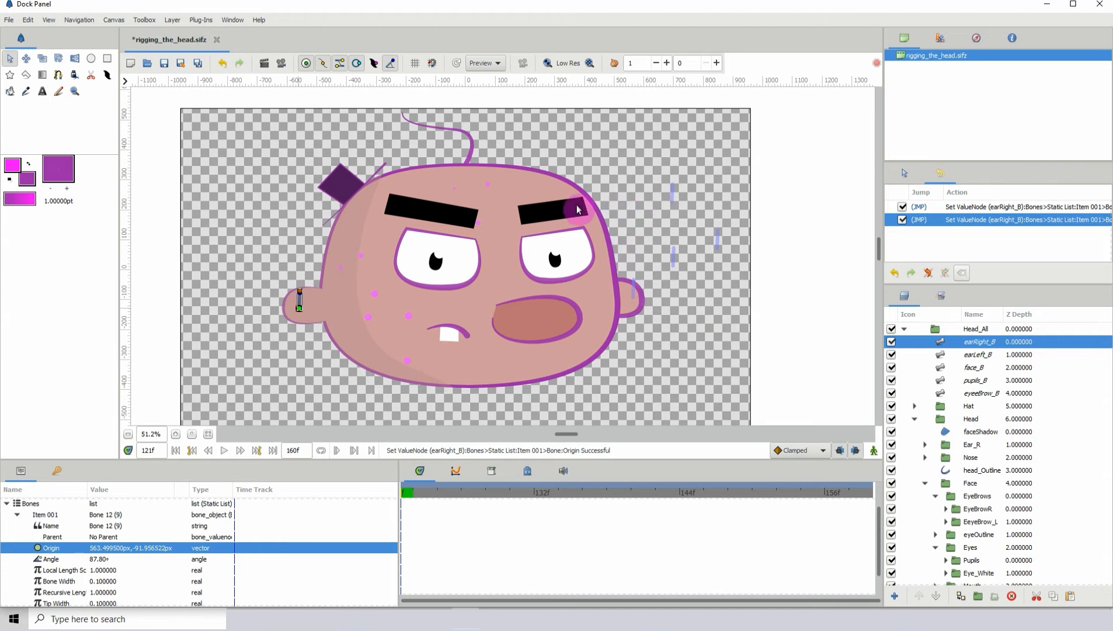
# Move the eyeeBrow_B bone higher up outside the head, above the pupils and face bones.
pyautogui.click(978, 511)
pyautogui.click(978, 496)
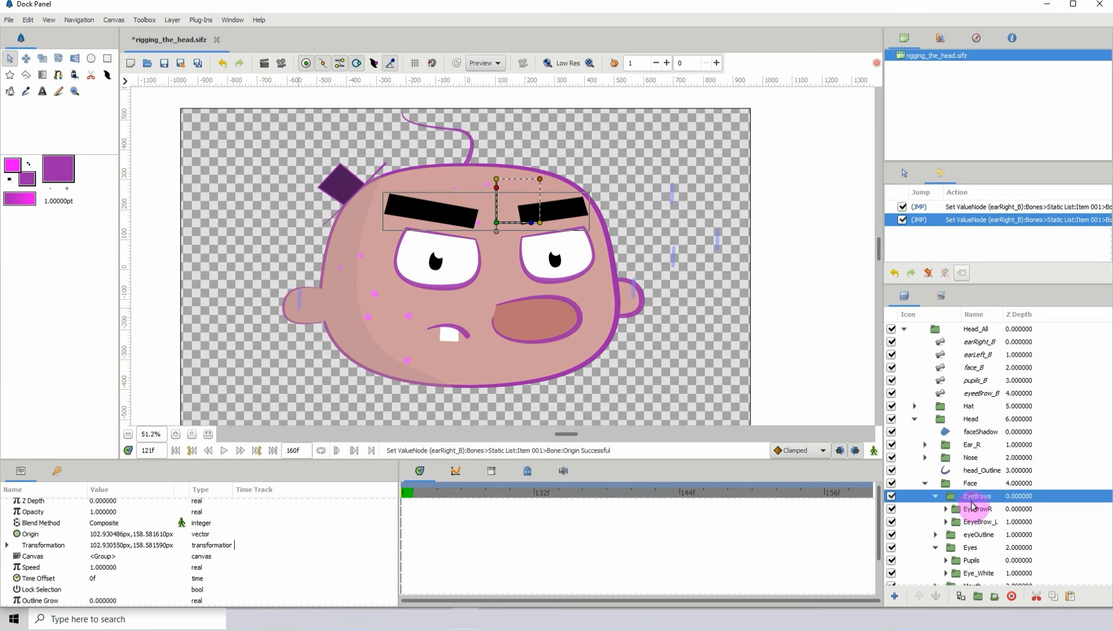
pyautogui.click(977, 509)
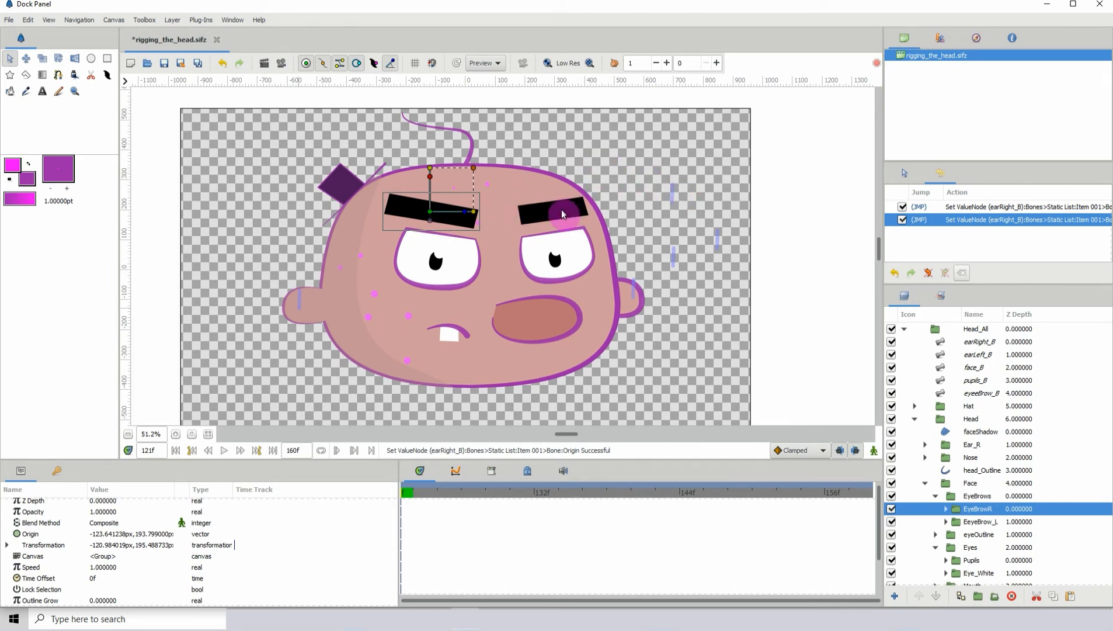
pyautogui.click(672, 195)
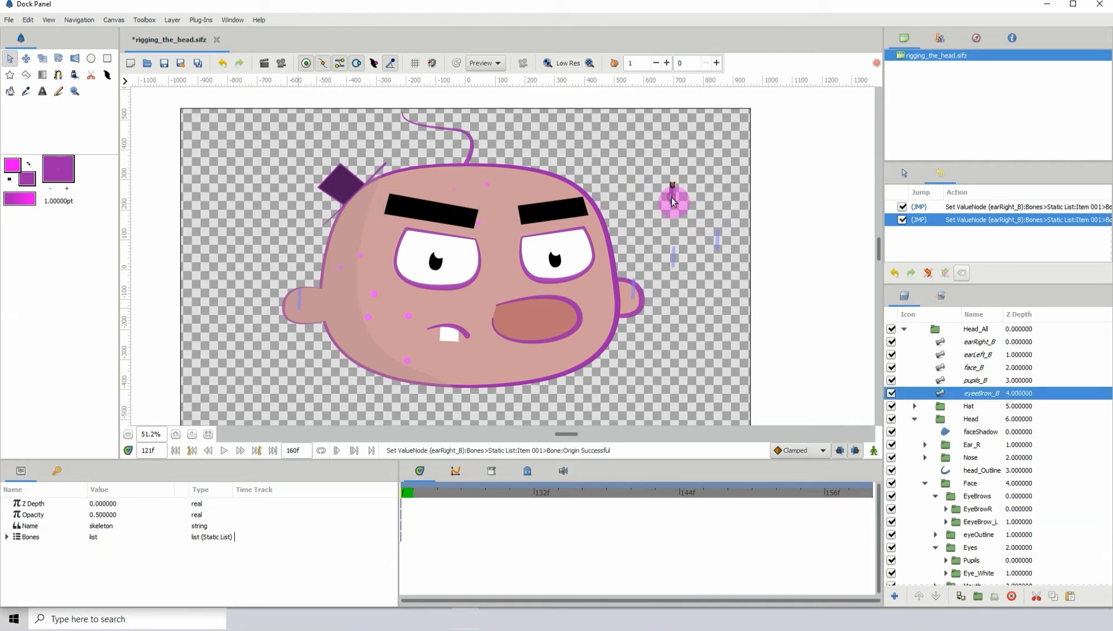
pyautogui.moveTo(674, 202); pyautogui.dragTo(678, 166)
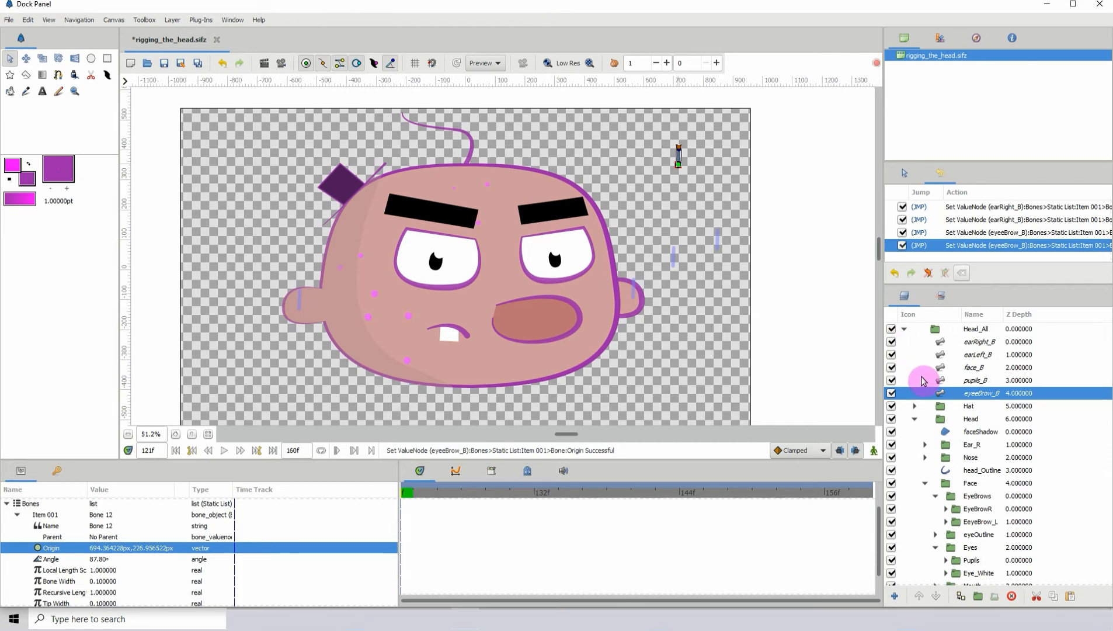
# Duplicate the eyeeBrow_B skeleton layer and rename the copy eyeBrow_L_B.
pyautogui.hotkey('ctrl', 'v')
pyautogui.doubleClick(982, 393)
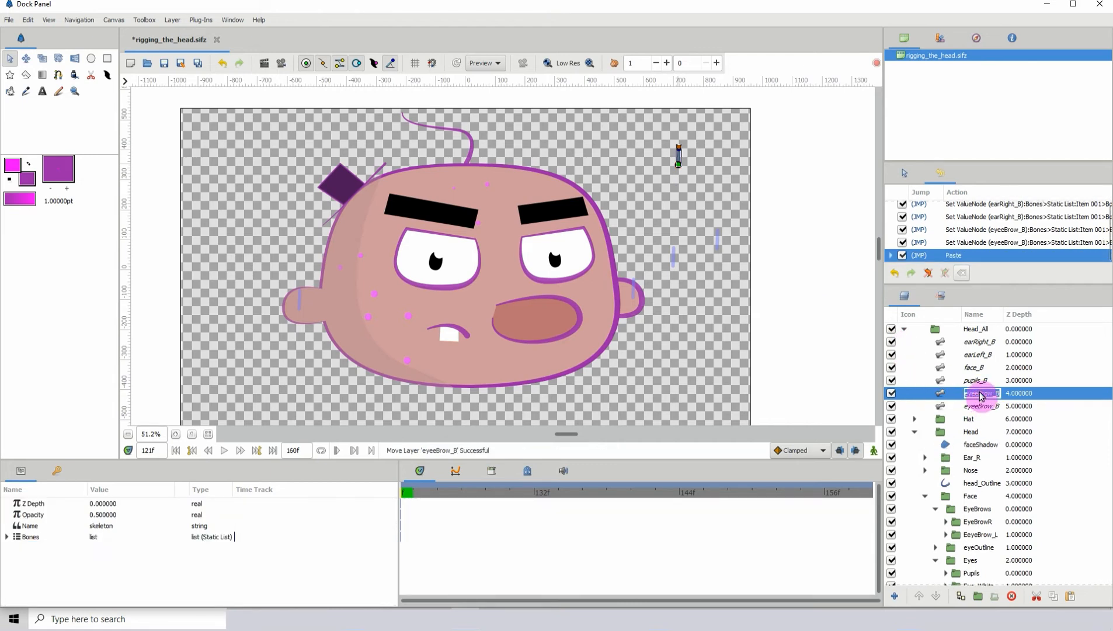
pyautogui.write('eyeBrow_B')
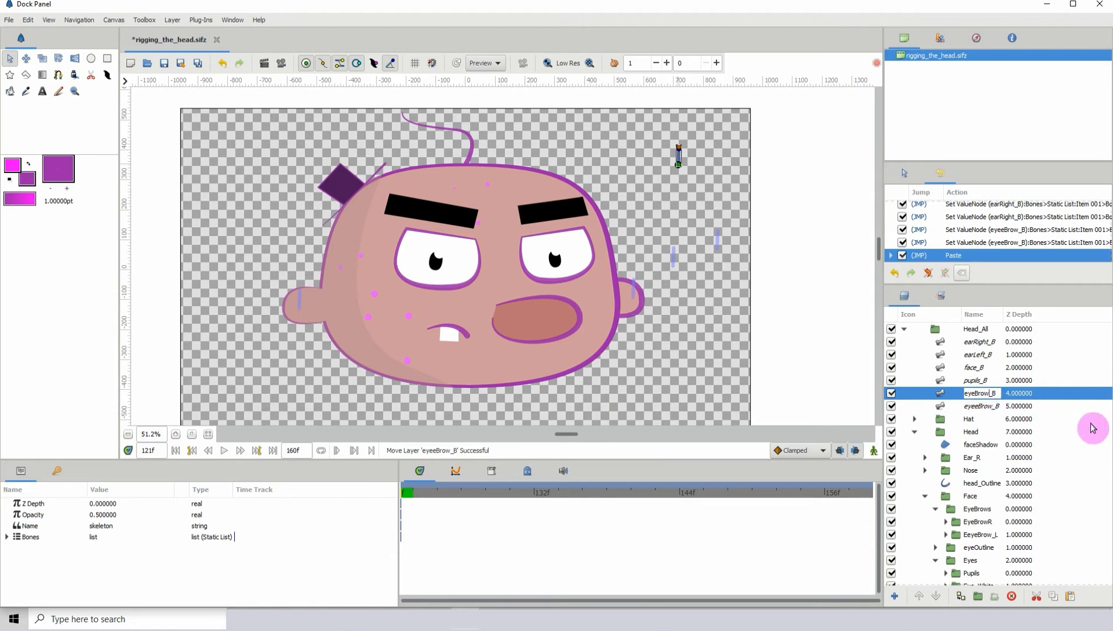
pyautogui.press('capslock')
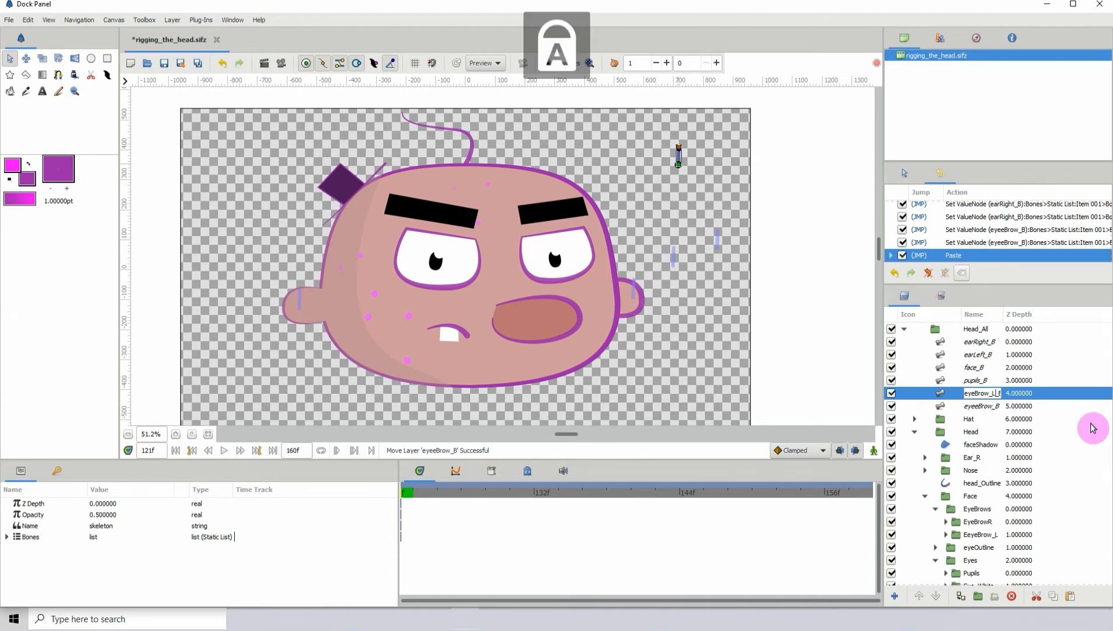
pyautogui.write('L_')
pyautogui.press('Return')
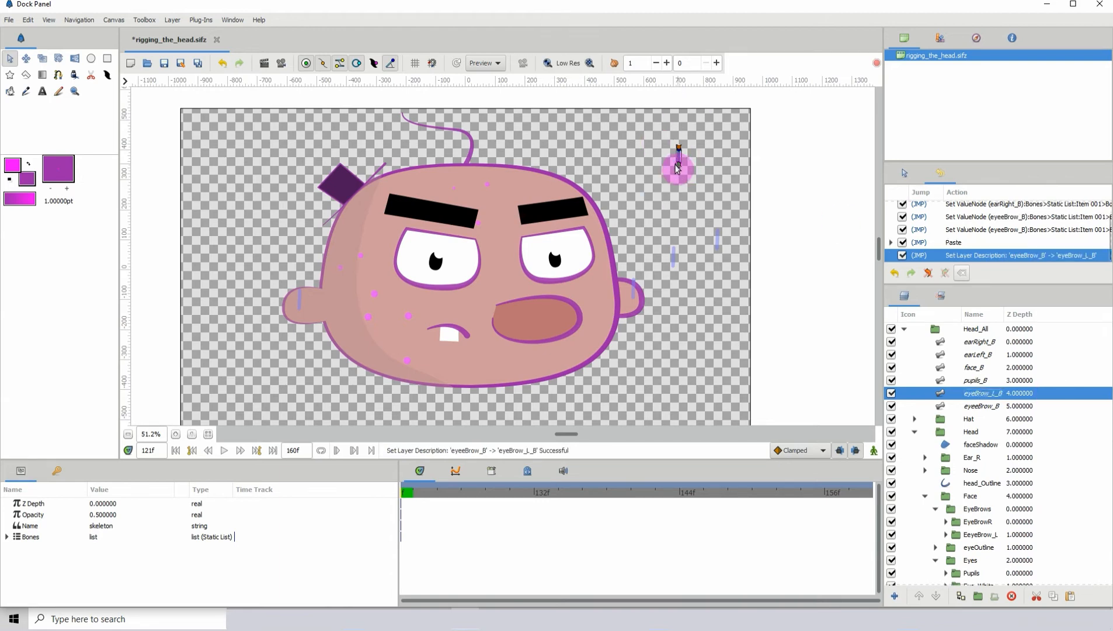
# Place the eyeBrow_L_B bone below the main eyebrow bone, farther from the head, and rename the original eyeeBrow_B layer eyeBrow_B.
pyautogui.moveTo(678, 168); pyautogui.dragTo(690, 174)
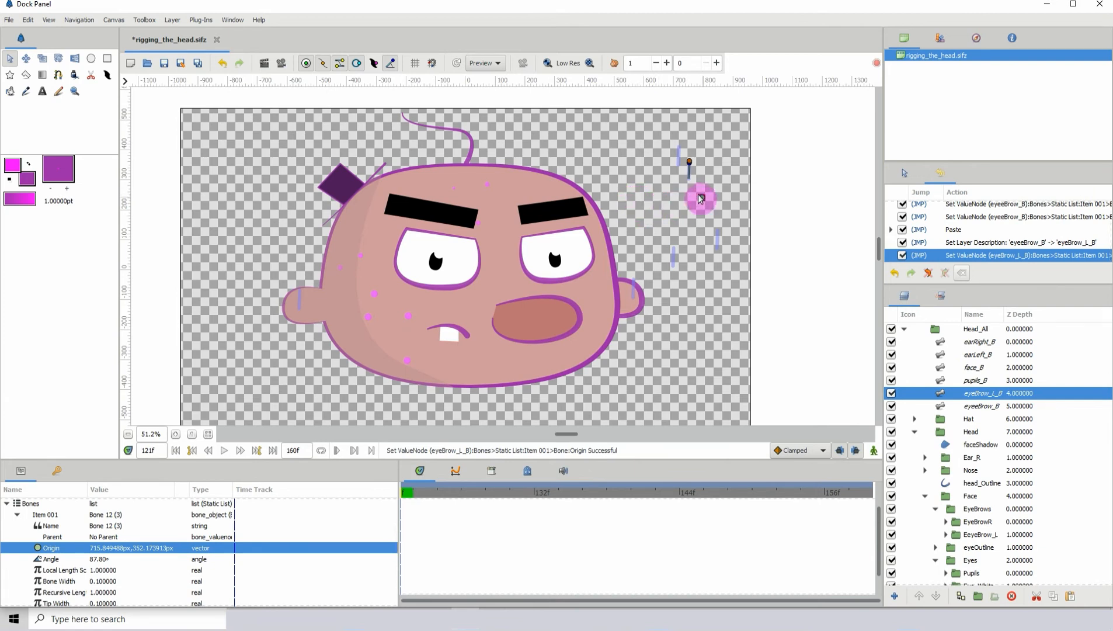
pyautogui.moveTo(701, 196); pyautogui.dragTo(702, 196)
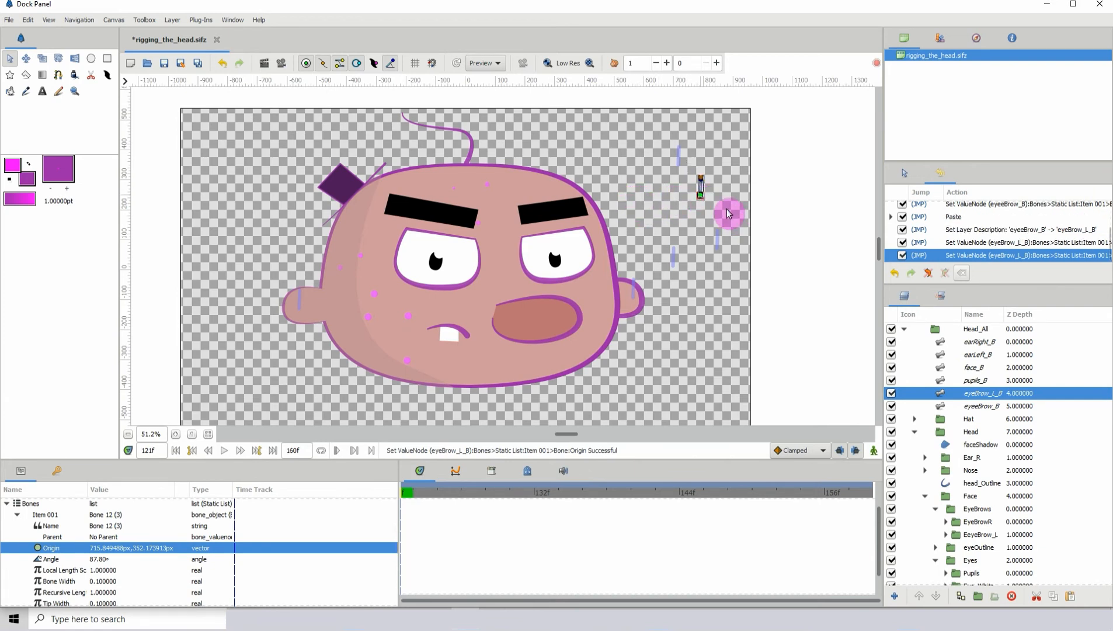
pyautogui.click(977, 408)
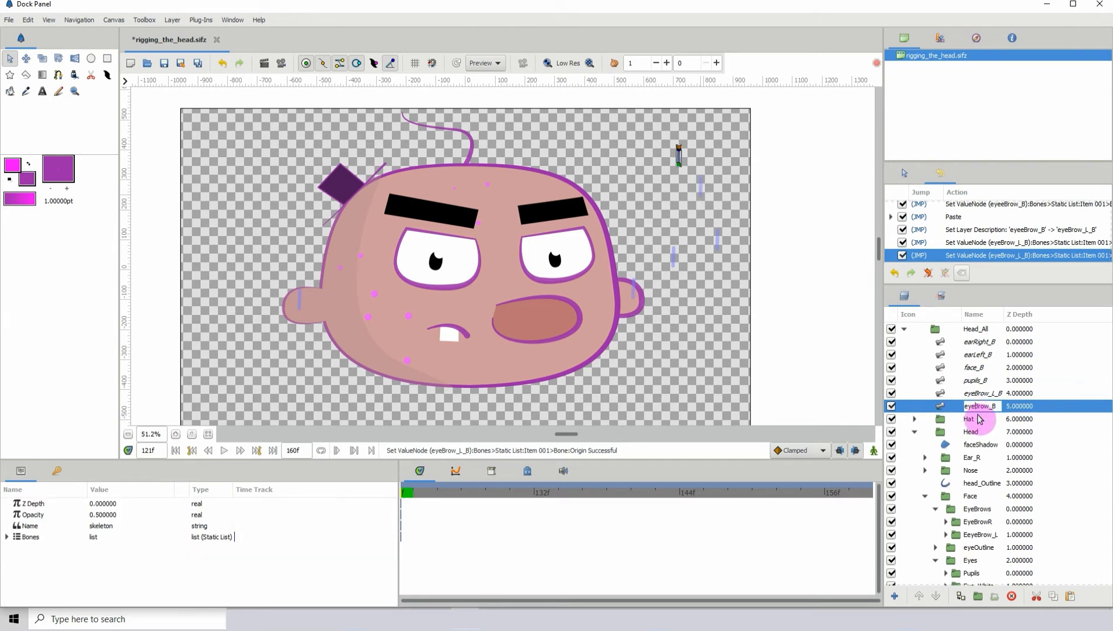
pyautogui.press('Return')
# Duplicate the eyeBrow_L_B skeleton layer as eyeBrow_r_B and place its bone level with the first one, closer to the head.
pyautogui.click(972, 398)
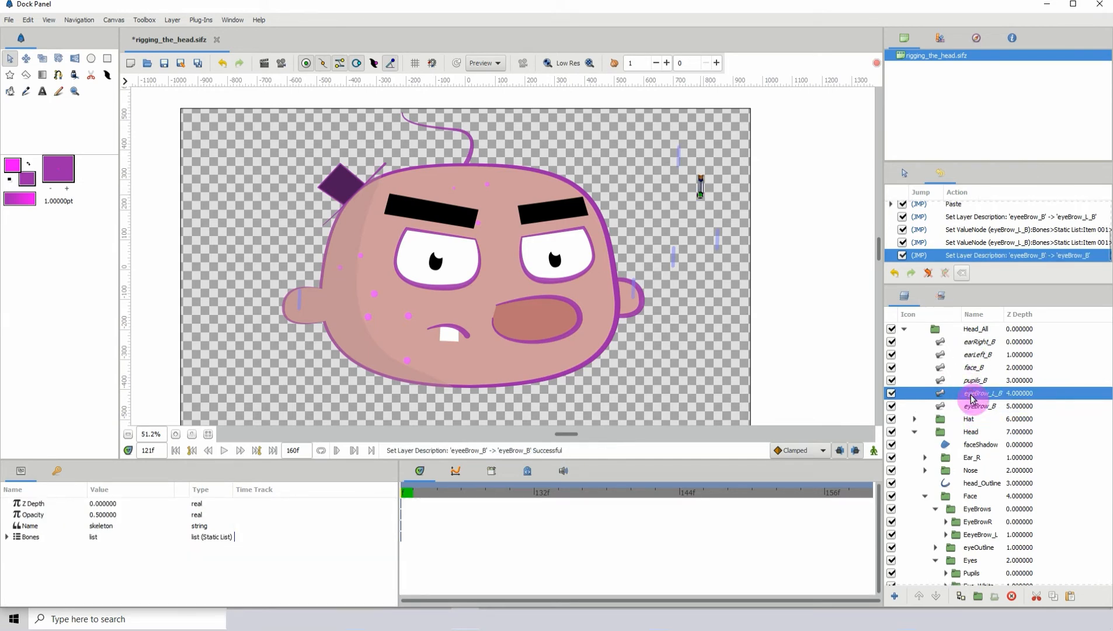
pyautogui.hotkey('ctrl', 'v')
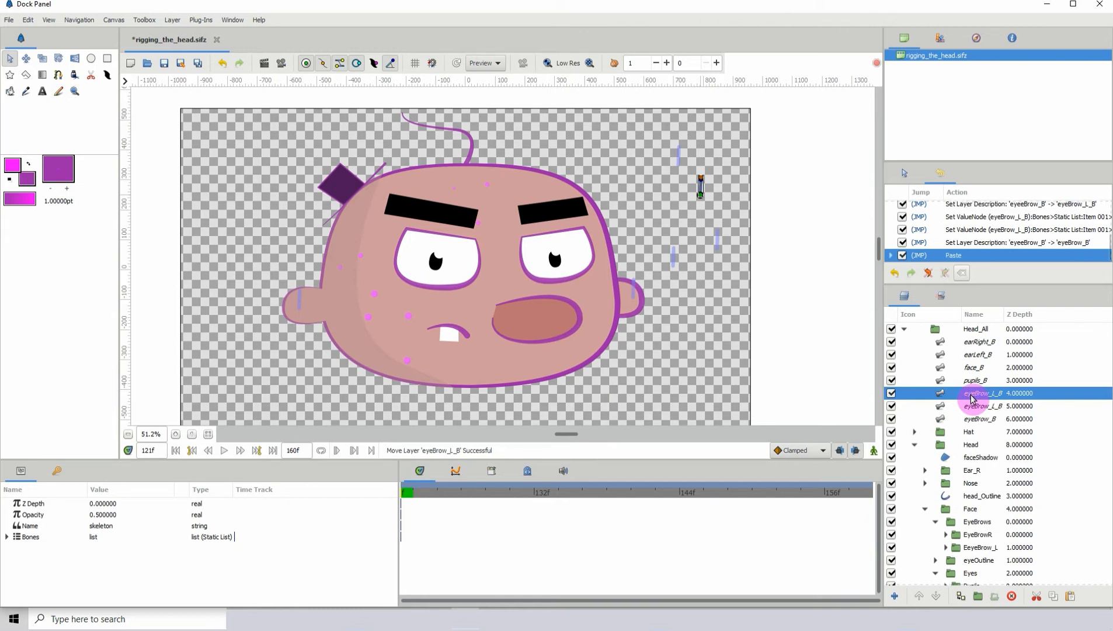
pyautogui.click(701, 193)
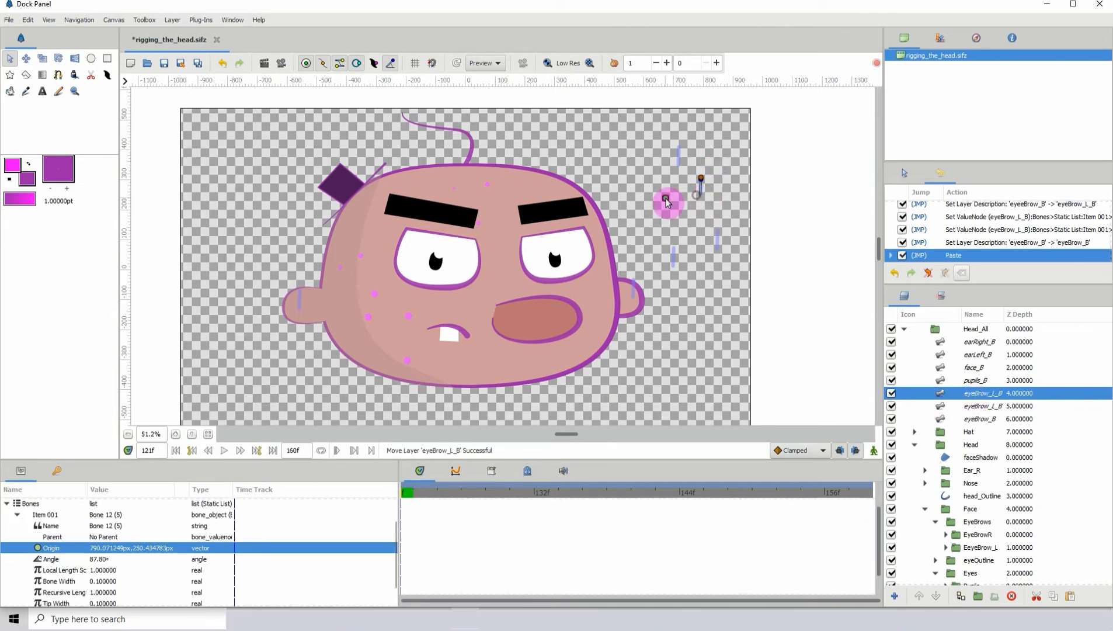
pyautogui.moveTo(668, 202); pyautogui.dragTo(656, 192)
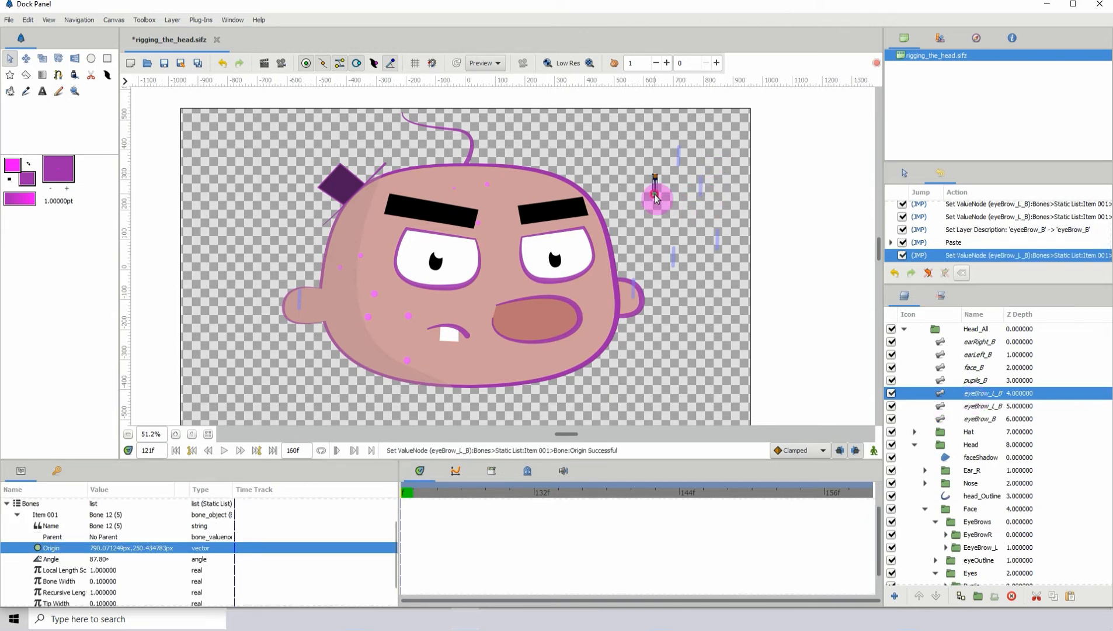
pyautogui.doubleClick(990, 394)
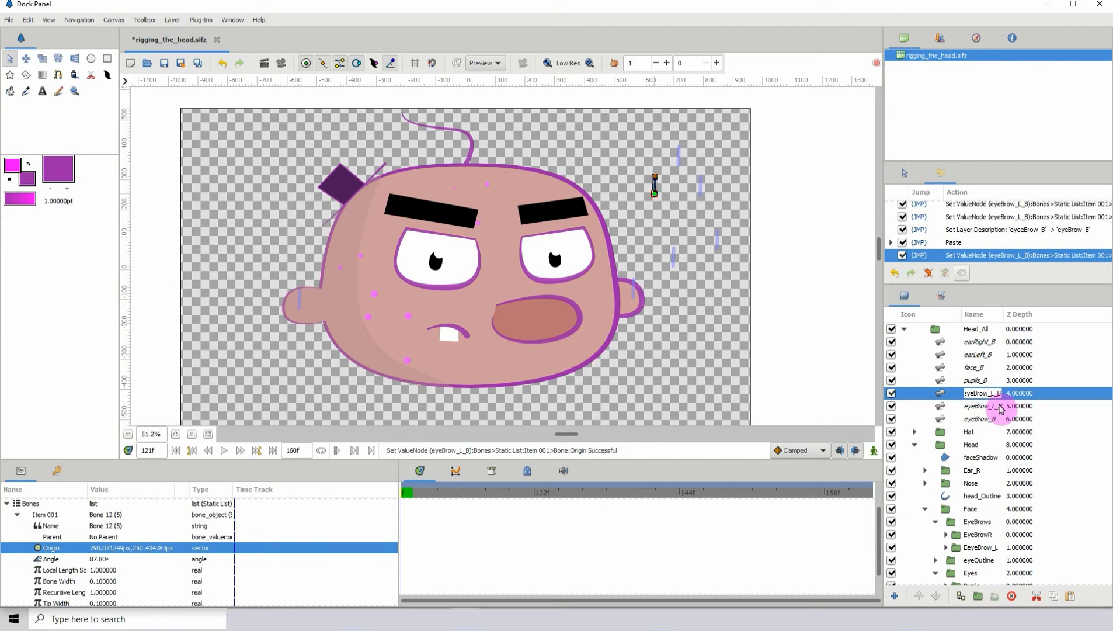
pyautogui.press('capslock')
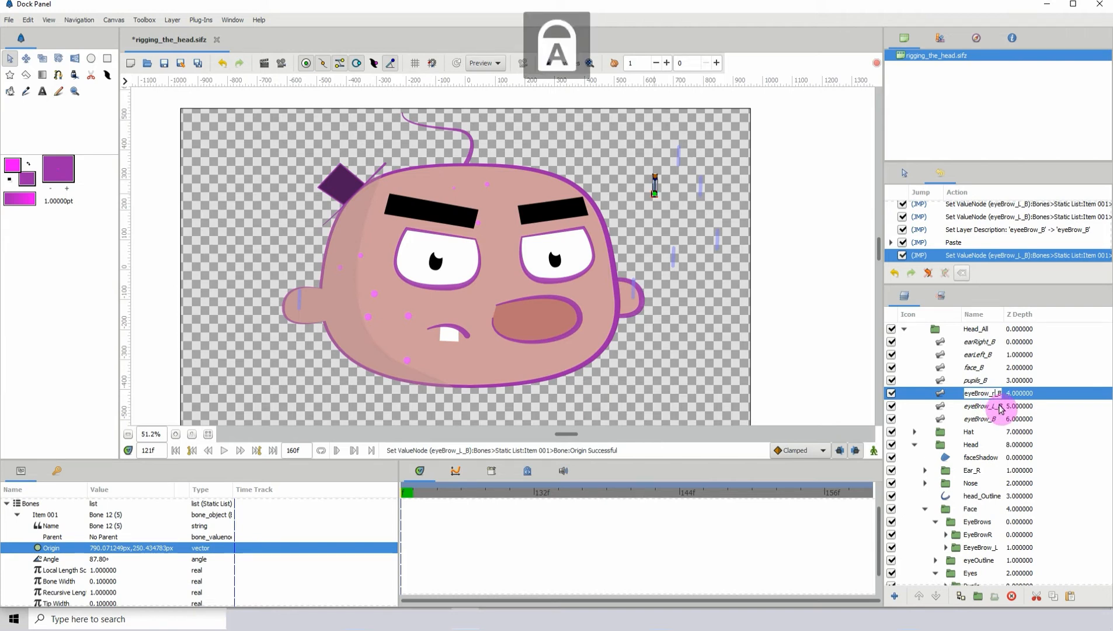
pyautogui.press('Return')
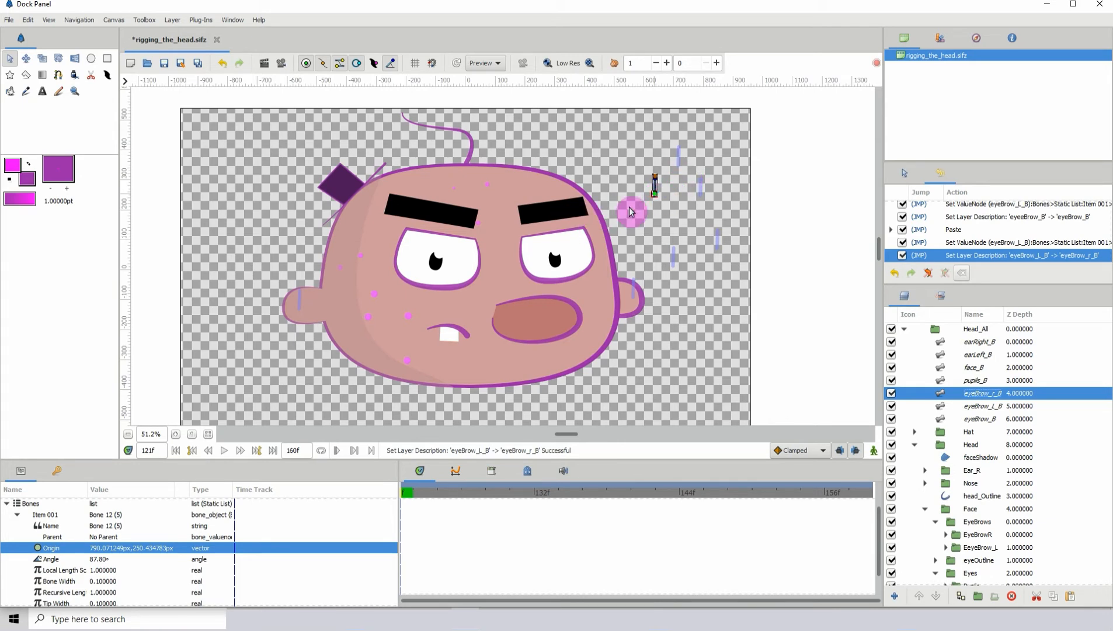
# Link the EeyeBrow_L artwork group to the bone of the eyeBrow_L_B skeleton layer.
pyautogui.click(700, 193)
pyautogui.click(701, 192)
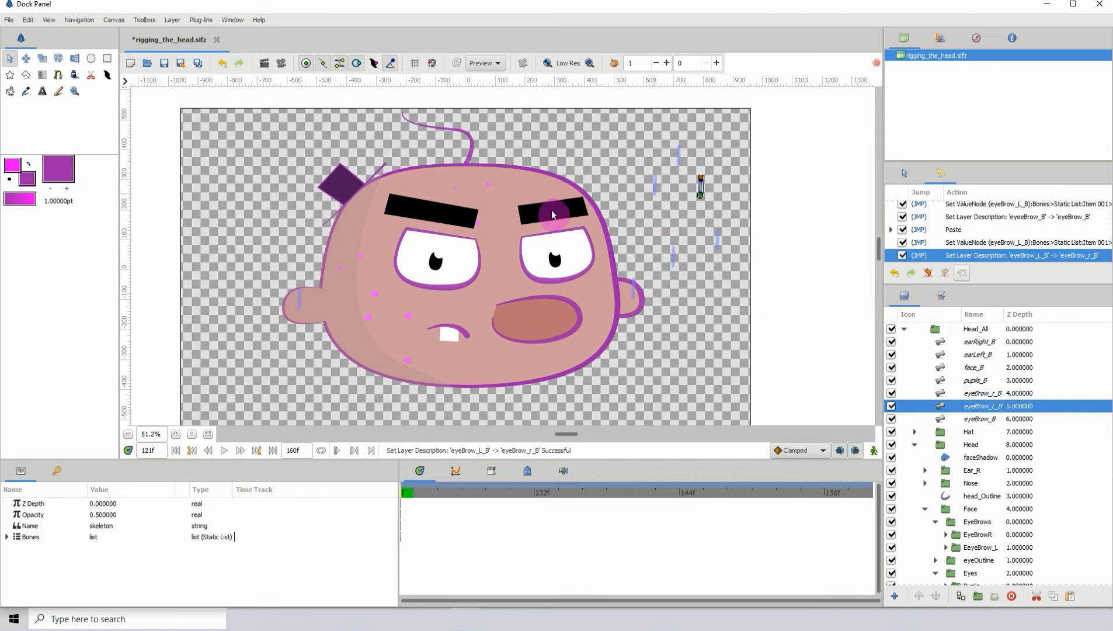
pyautogui.click(986, 548)
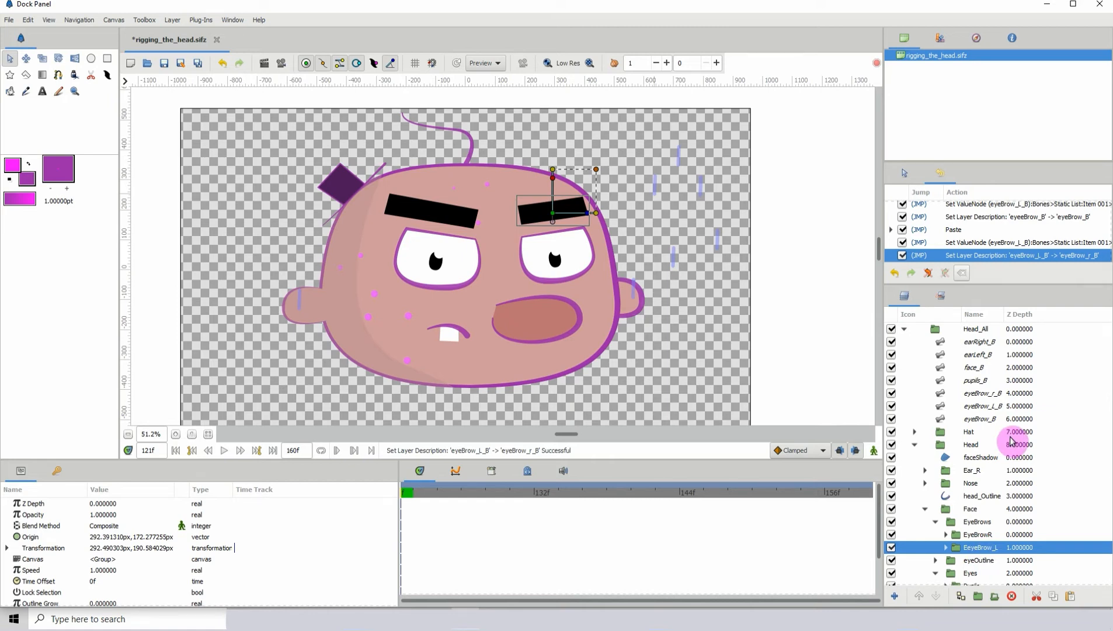
pyautogui.click(988, 534)
pyautogui.click(989, 547)
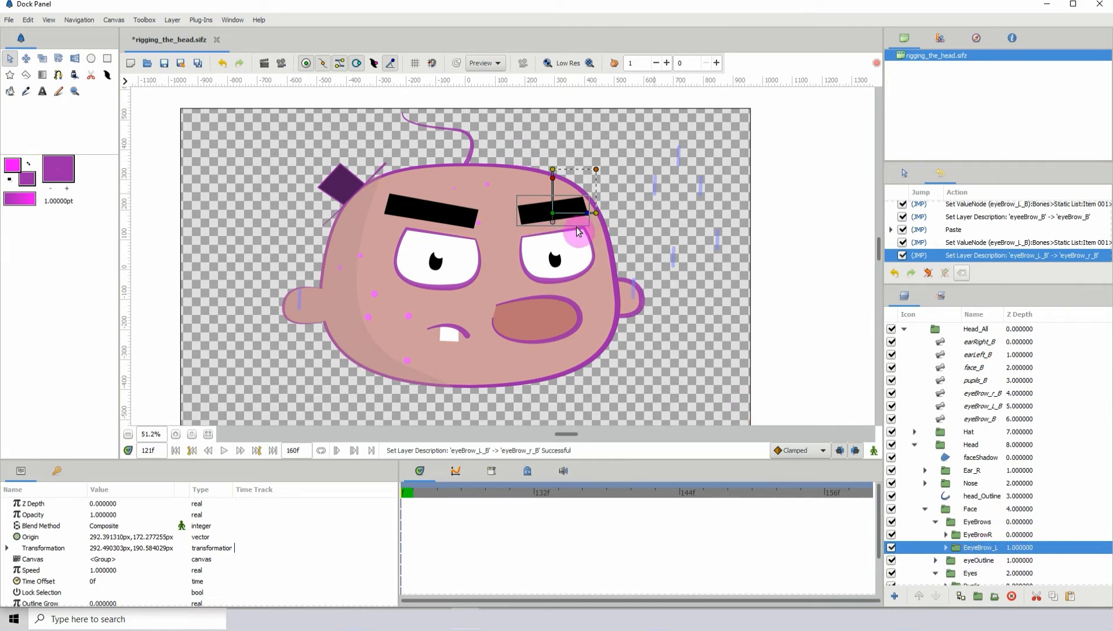
pyautogui.click(987, 407)
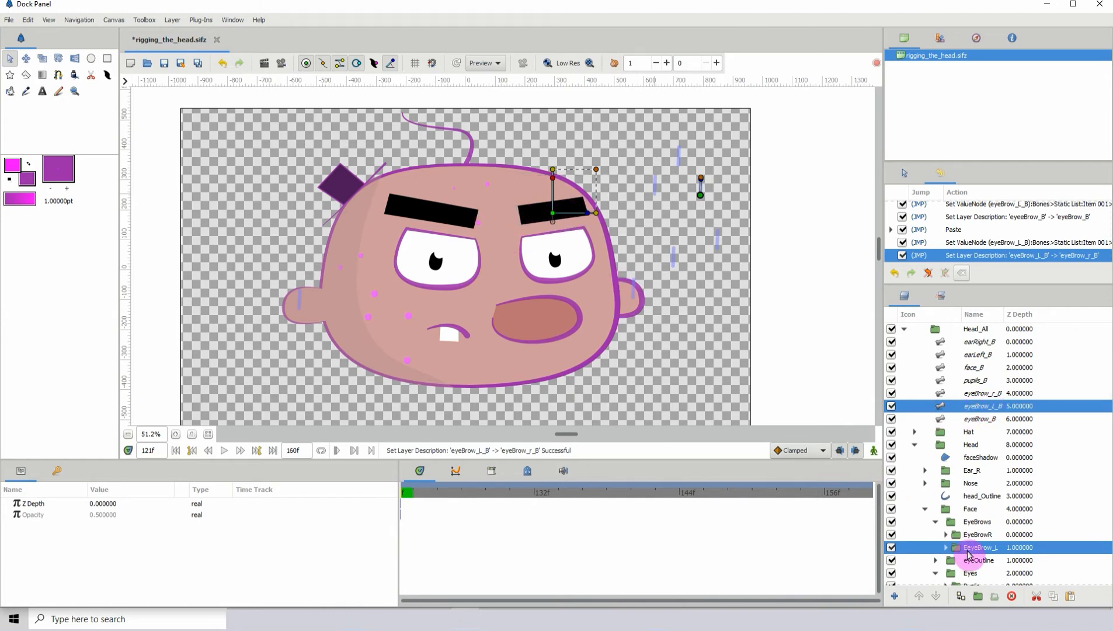
pyautogui.rightClick(702, 194)
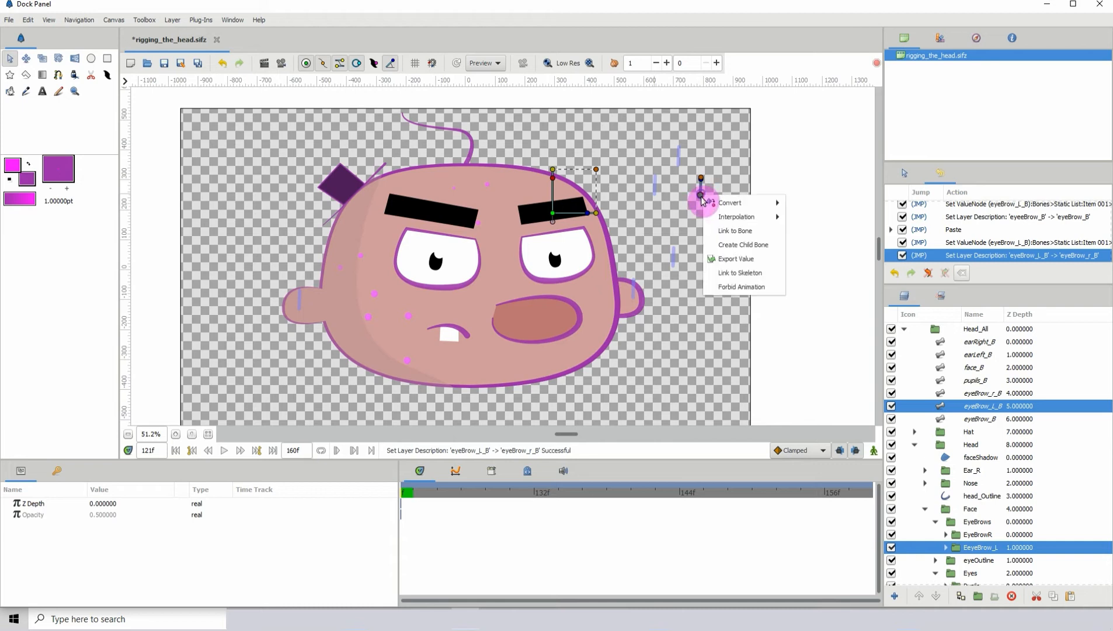
pyautogui.click(725, 232)
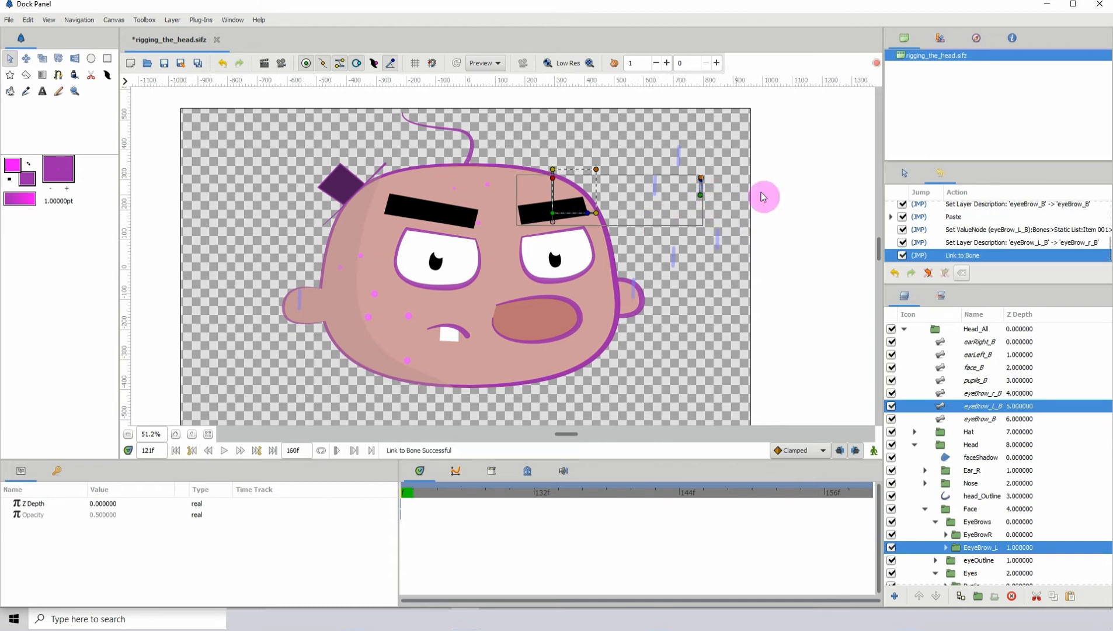
# Test the eyeBrow_L_B bone by moving it slightly in two directions, undoing each move.
pyautogui.click(1013, 394)
pyautogui.click(979, 406)
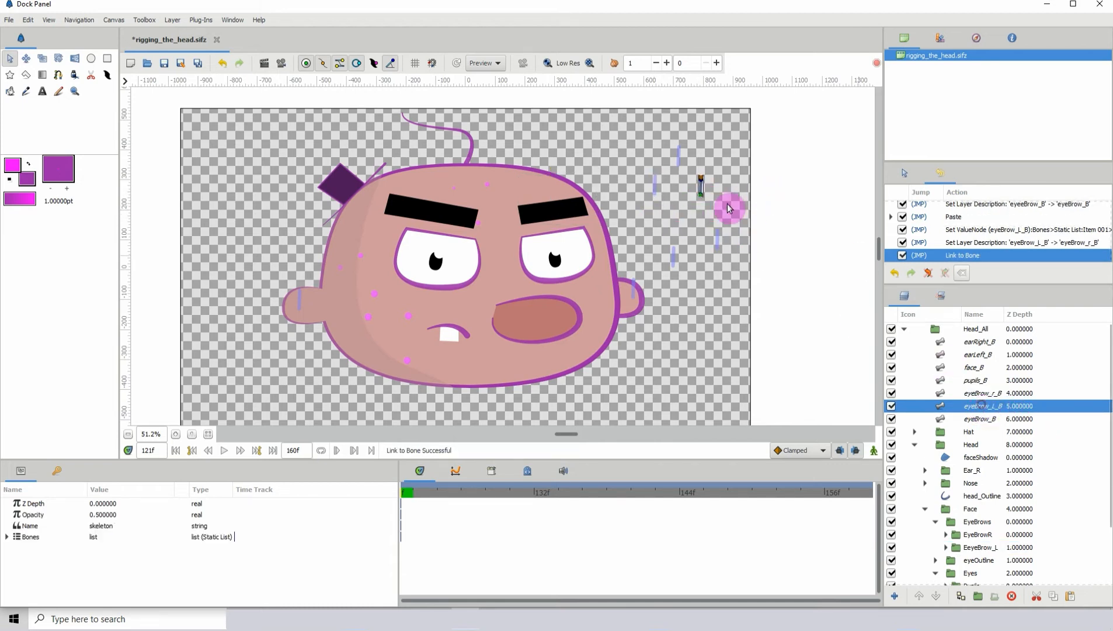
pyautogui.moveTo(700, 195); pyautogui.dragTo(709, 203)
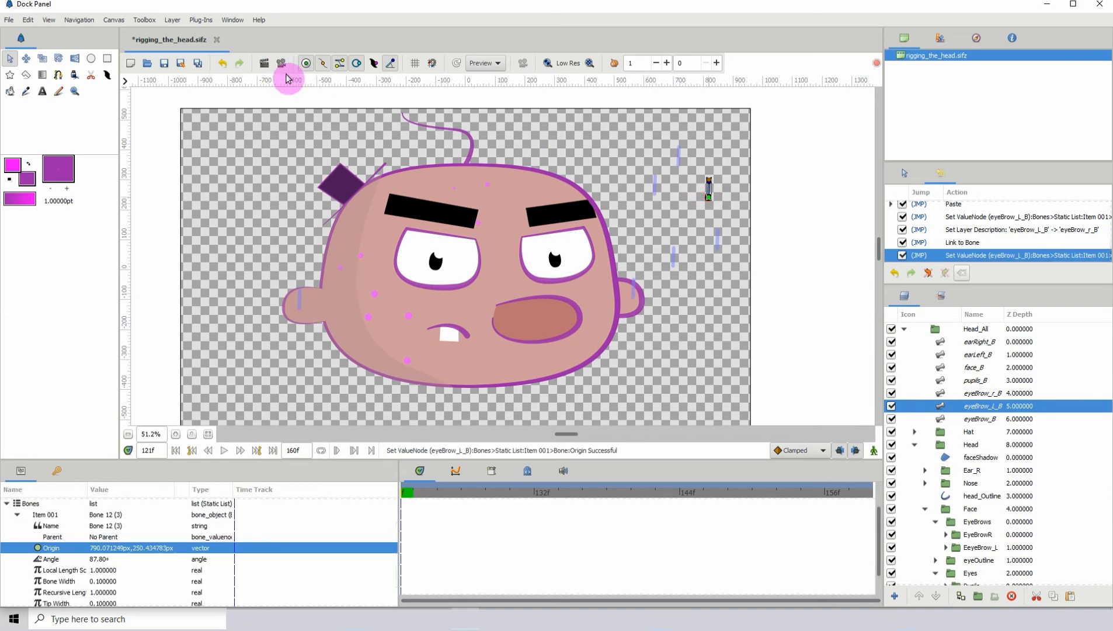
pyautogui.click(222, 63)
pyautogui.moveTo(701, 195); pyautogui.dragTo(696, 217)
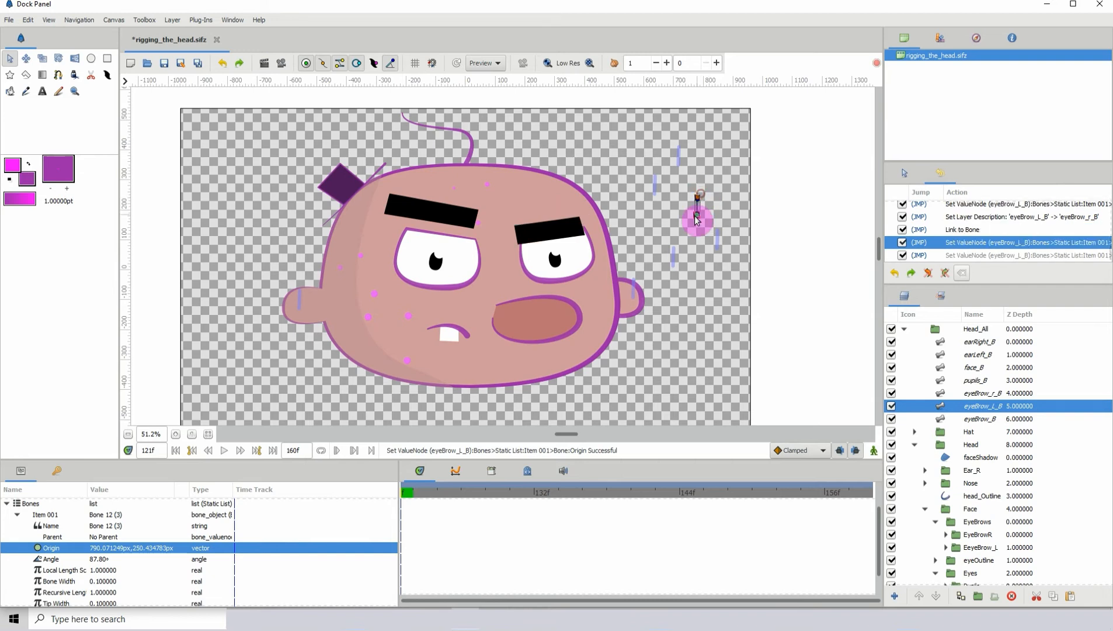
pyautogui.click(222, 63)
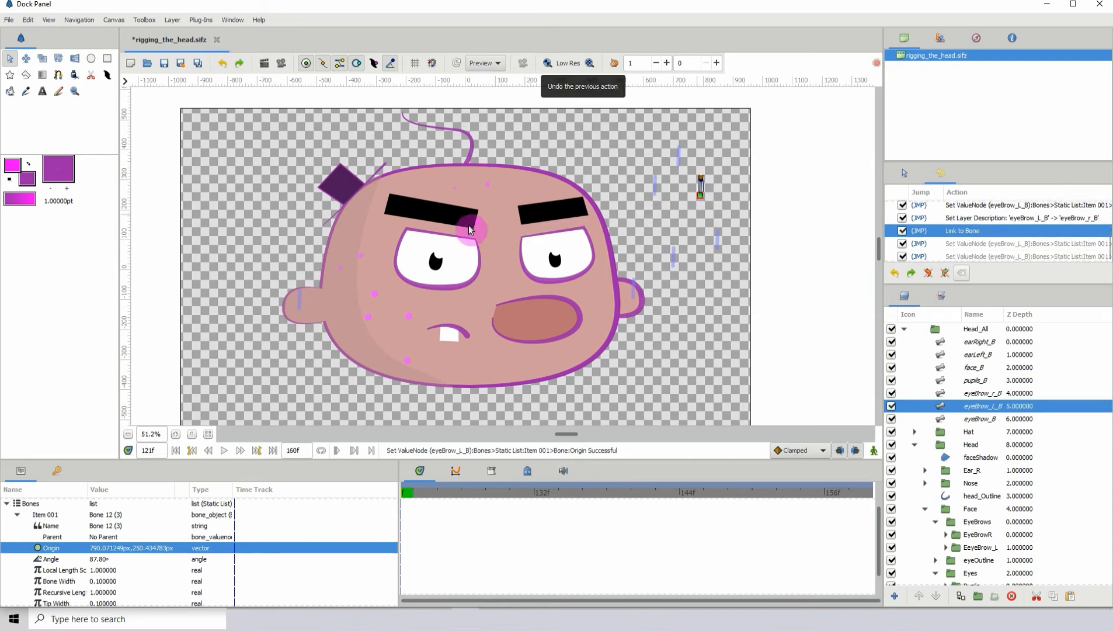
# Link the EyeBrowR artwork group to the bone of the eyeBrow_r_B skeleton layer.
pyautogui.click(979, 546)
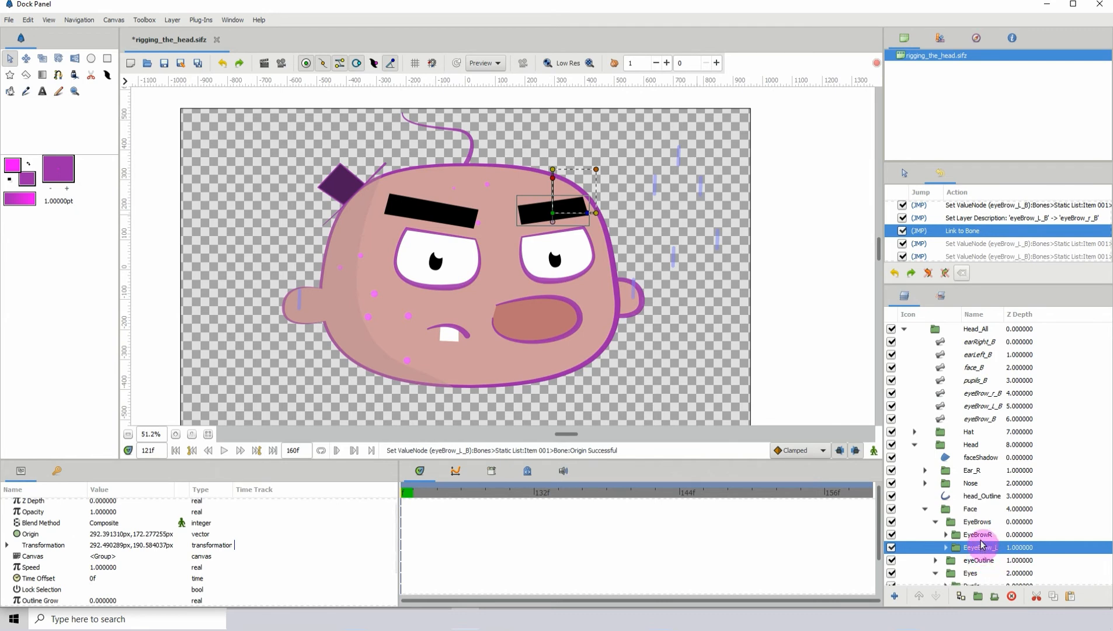
pyautogui.click(980, 535)
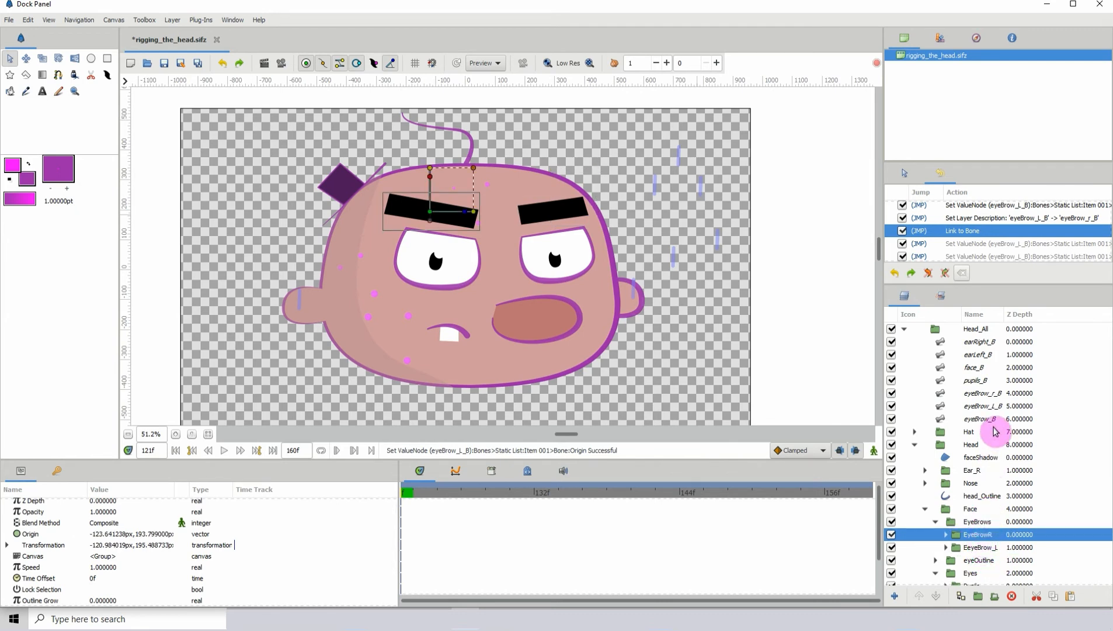
pyautogui.keyDown('ctrl'); pyautogui.click(986, 395); pyautogui.keyUp('ctrl')
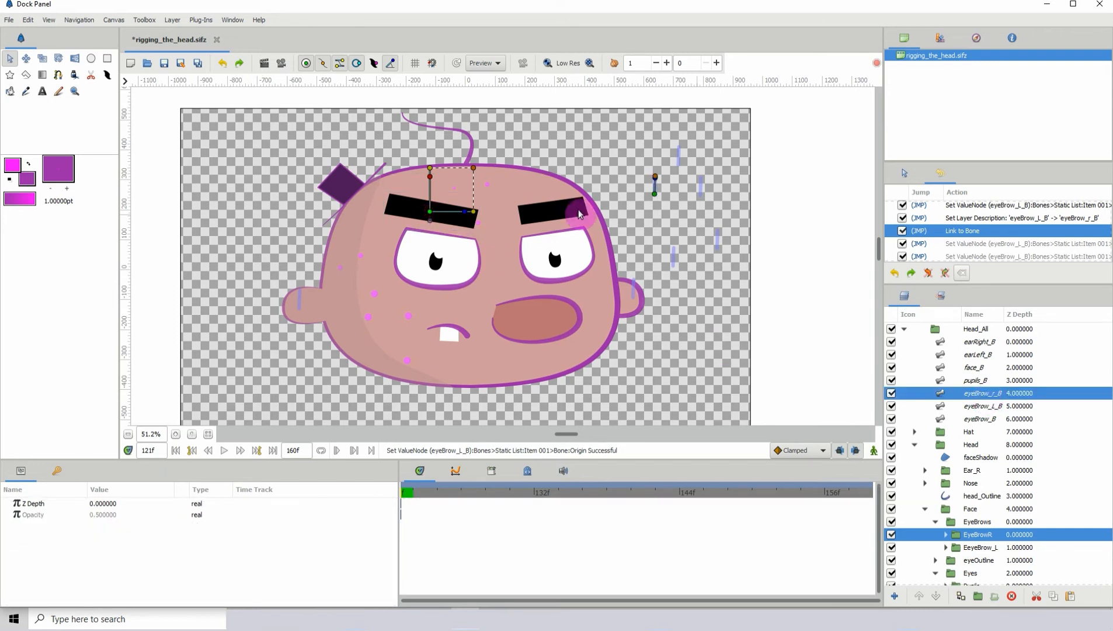
pyautogui.rightClick(655, 195)
pyautogui.click(694, 234)
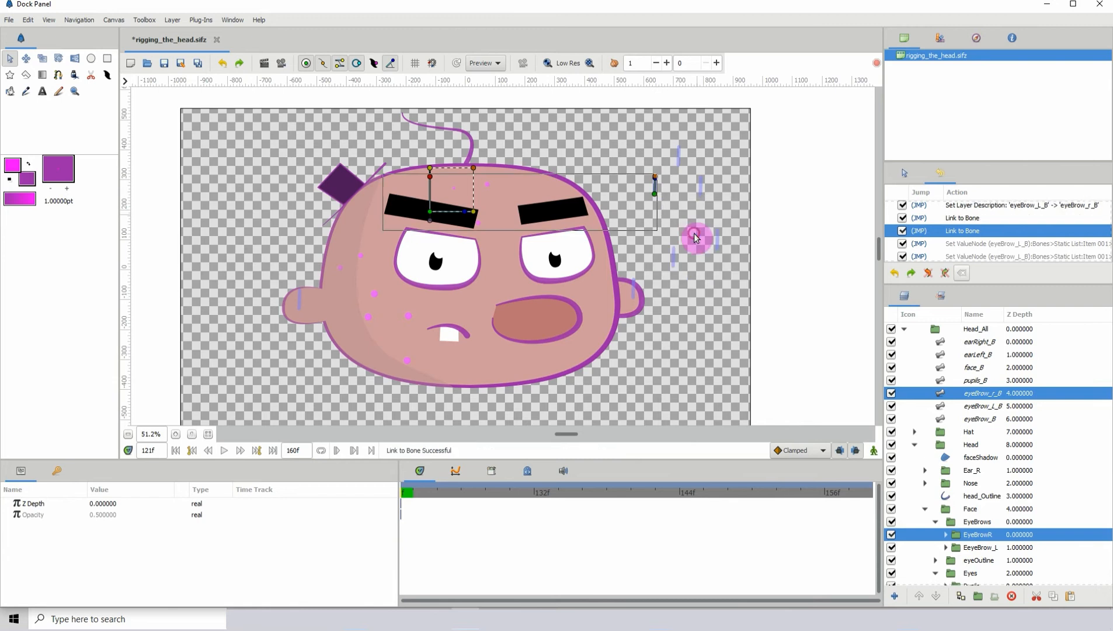
# Test the eyeBrow_r_B bone by moving it slightly downward, and undo the move.
pyautogui.click(997, 404)
pyautogui.click(995, 393)
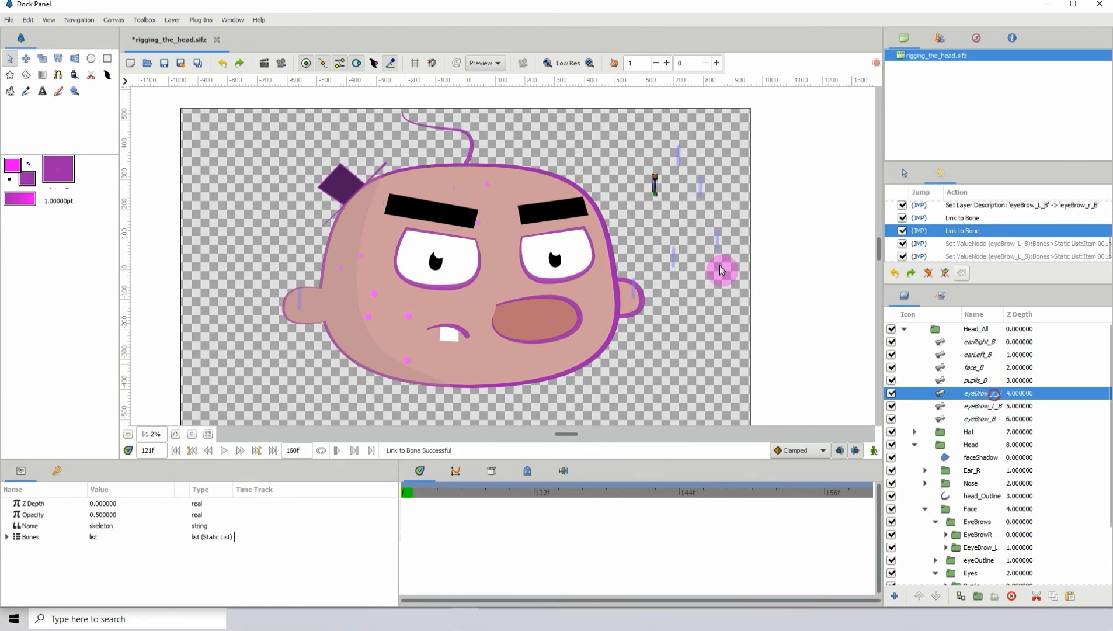
pyautogui.moveTo(659, 198); pyautogui.dragTo(654, 208)
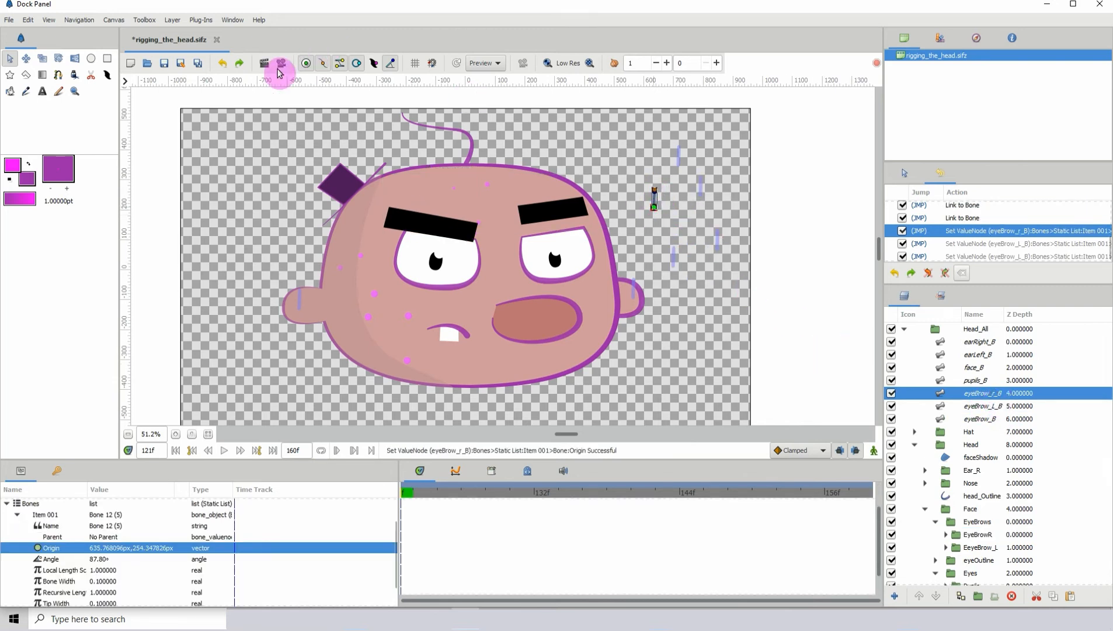
pyautogui.click(223, 63)
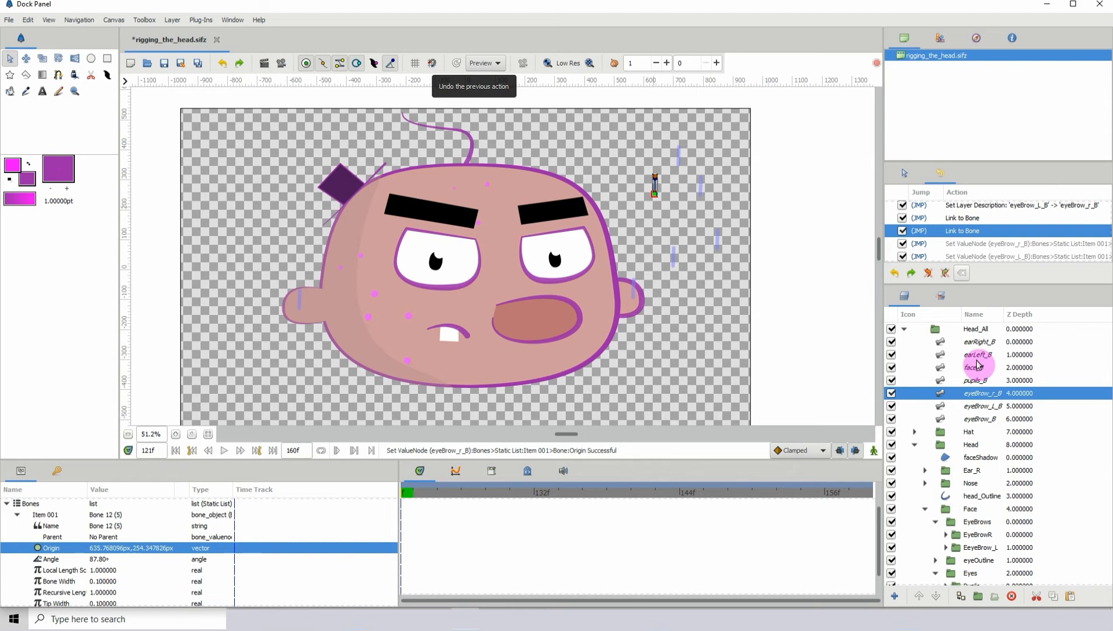
# Link the parent EyeBrows group to the bone of the main eyeBrow_B skeleton layer.
pyautogui.click(680, 163)
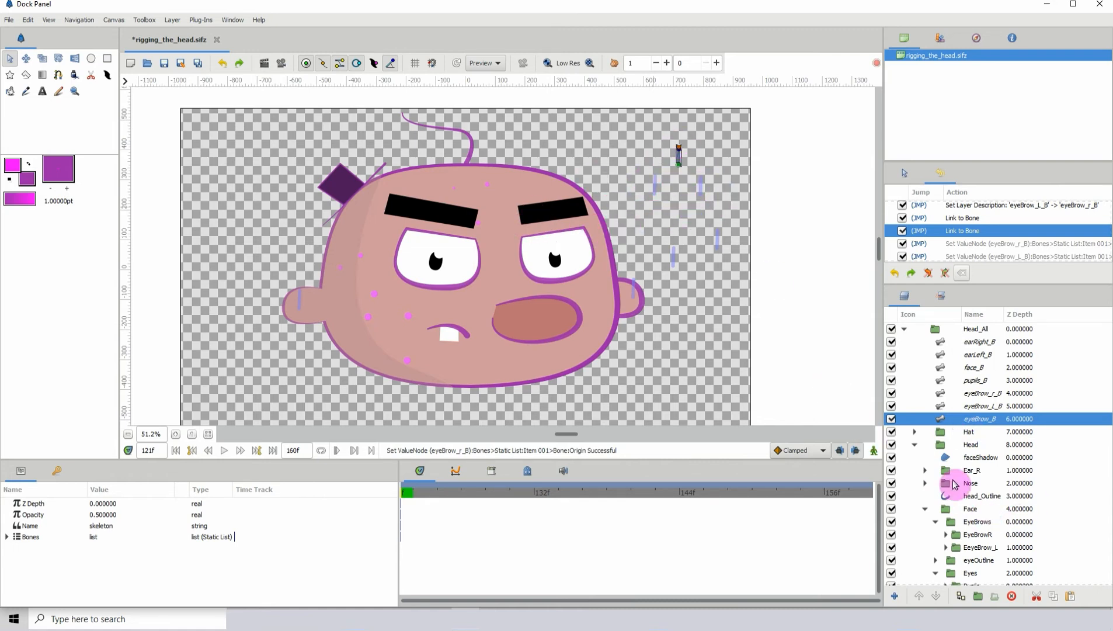
pyautogui.click(982, 525)
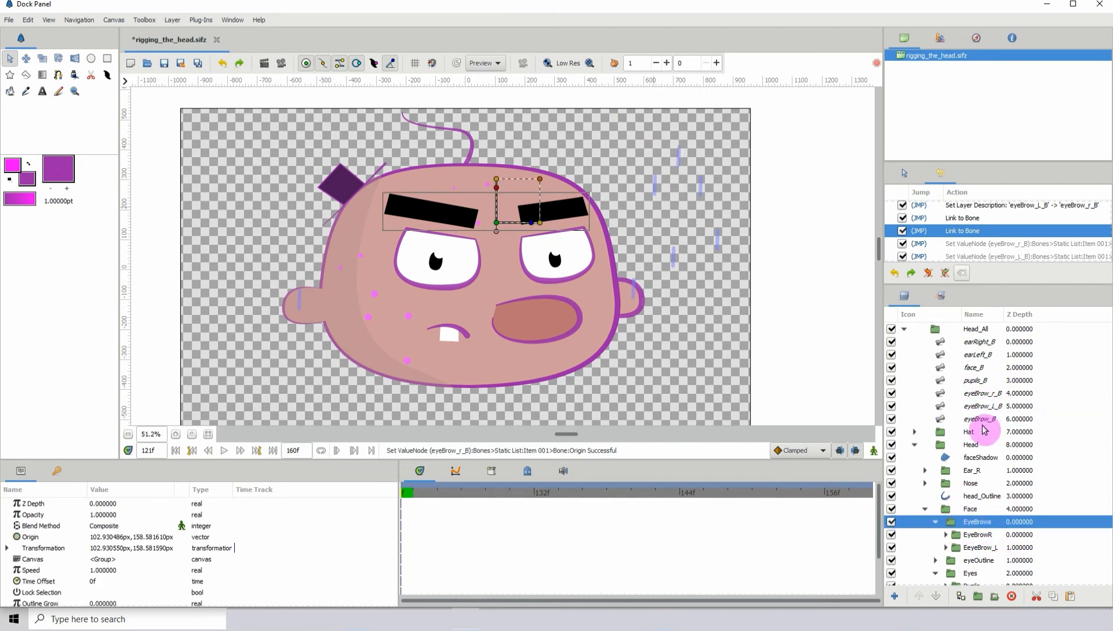
pyautogui.keyDown('ctrl'); pyautogui.click(974, 420); pyautogui.keyUp('ctrl')
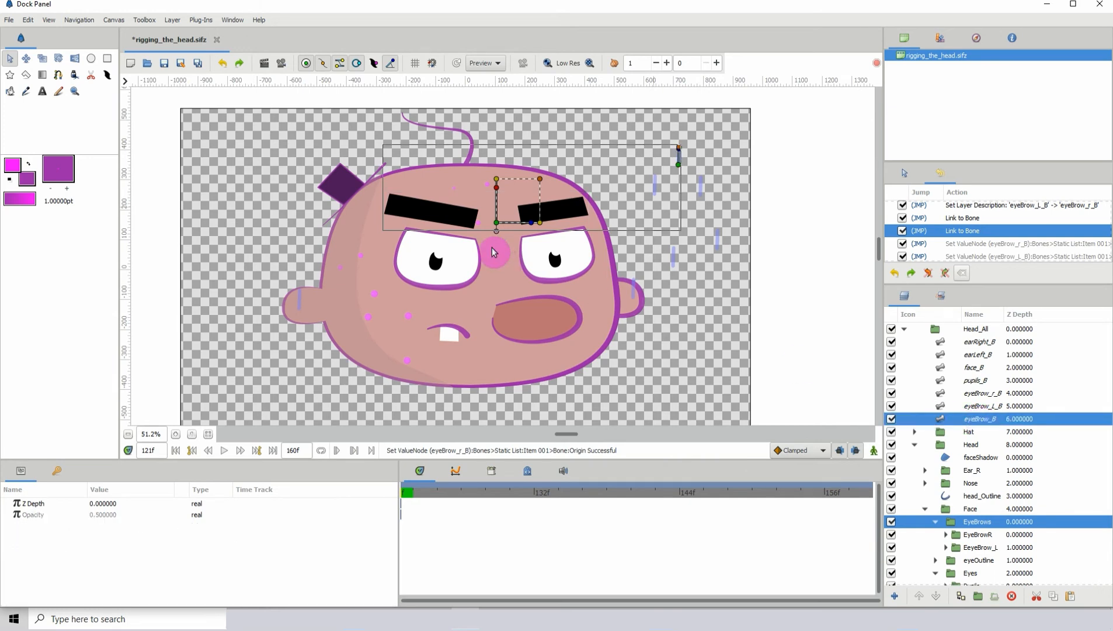
pyautogui.rightClick(679, 165)
pyautogui.click(705, 204)
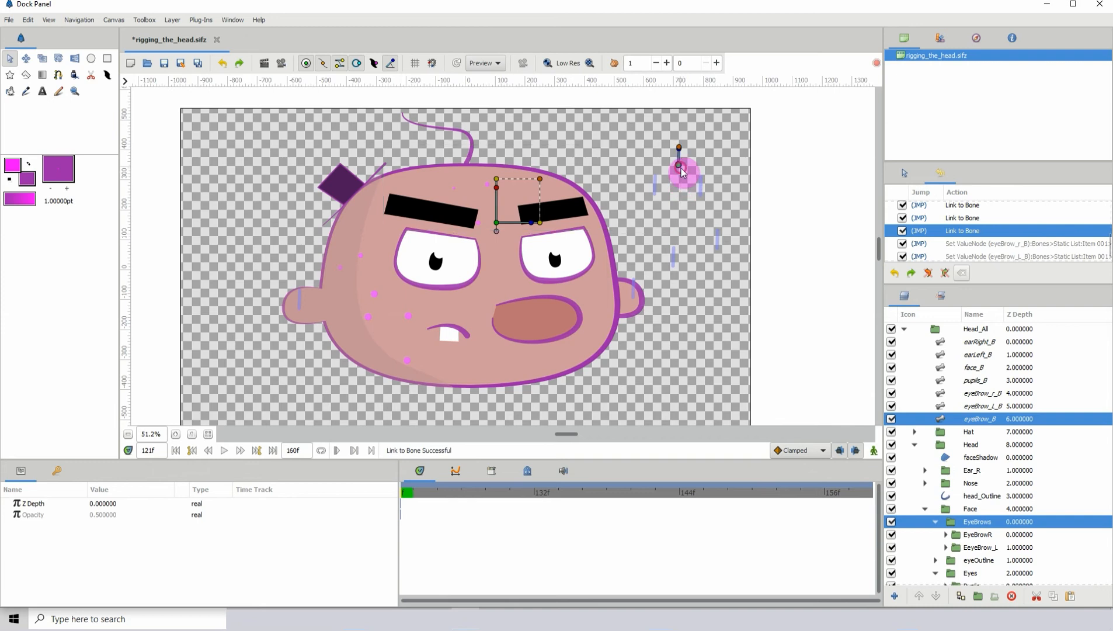
# Test the main eyeBrow_B bone by moving it up and down, and undo both moves.
pyautogui.moveTo(680, 166); pyautogui.dragTo(680, 155)
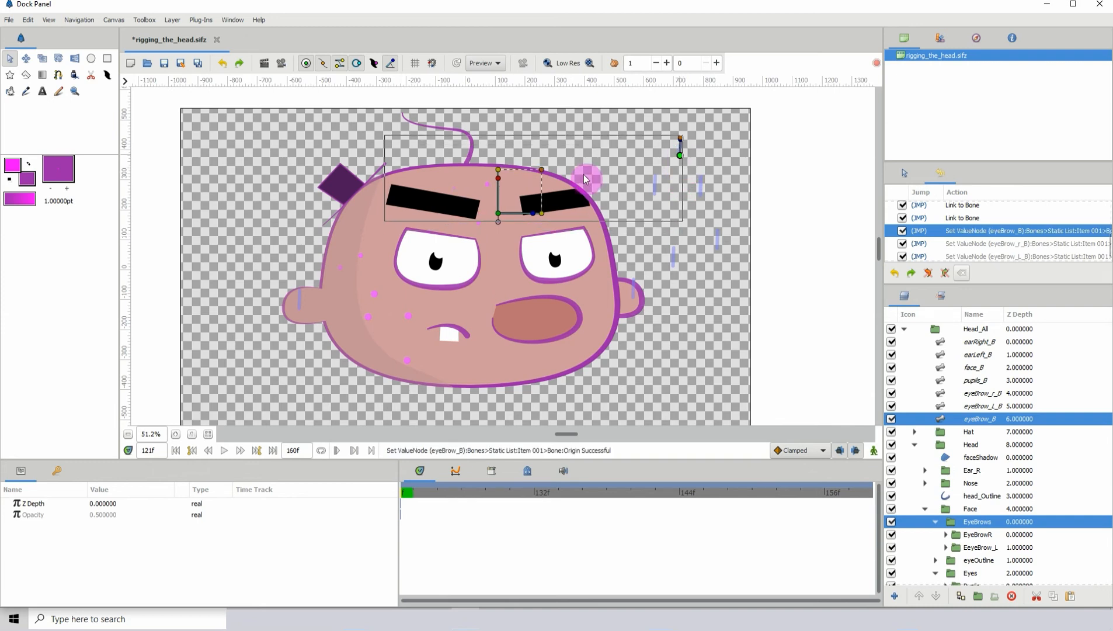
pyautogui.moveTo(681, 155); pyautogui.dragTo(680, 176)
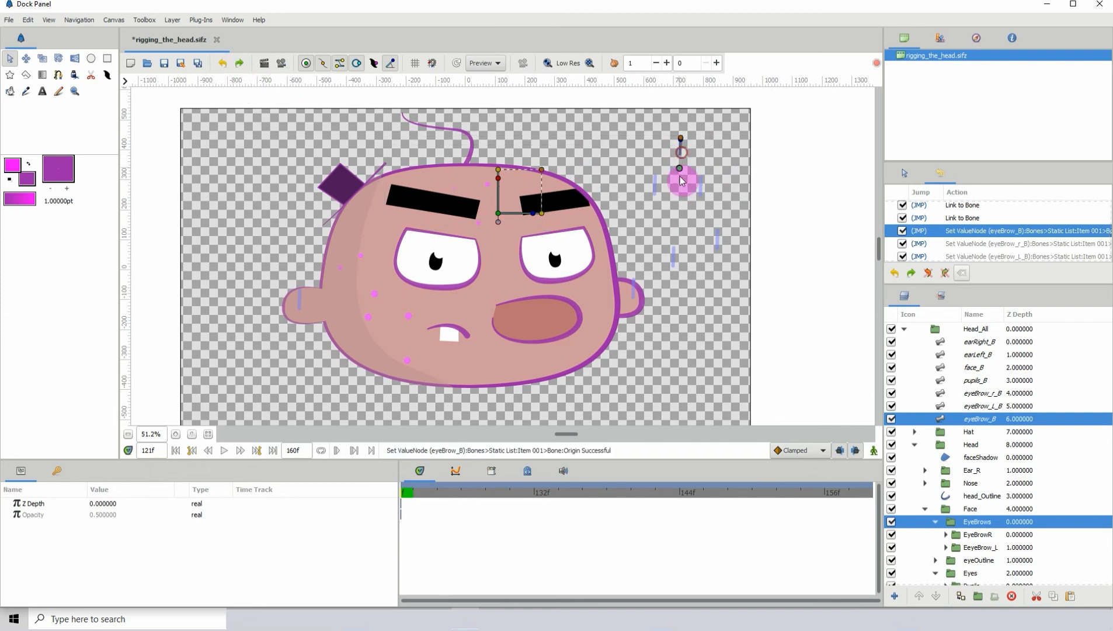
pyautogui.click(222, 63)
pyautogui.click(222, 63)
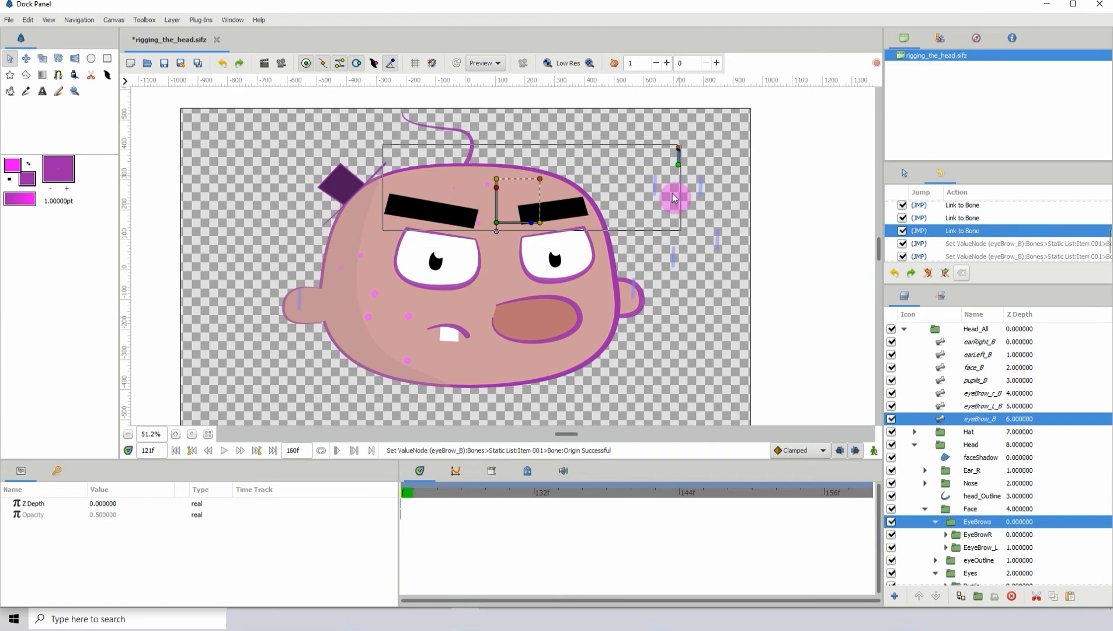
# Test the eyeBrow_r_B and eyeBrow_L_B bones individually with small moves, and undo both moves.
pyautogui.click(653, 190)
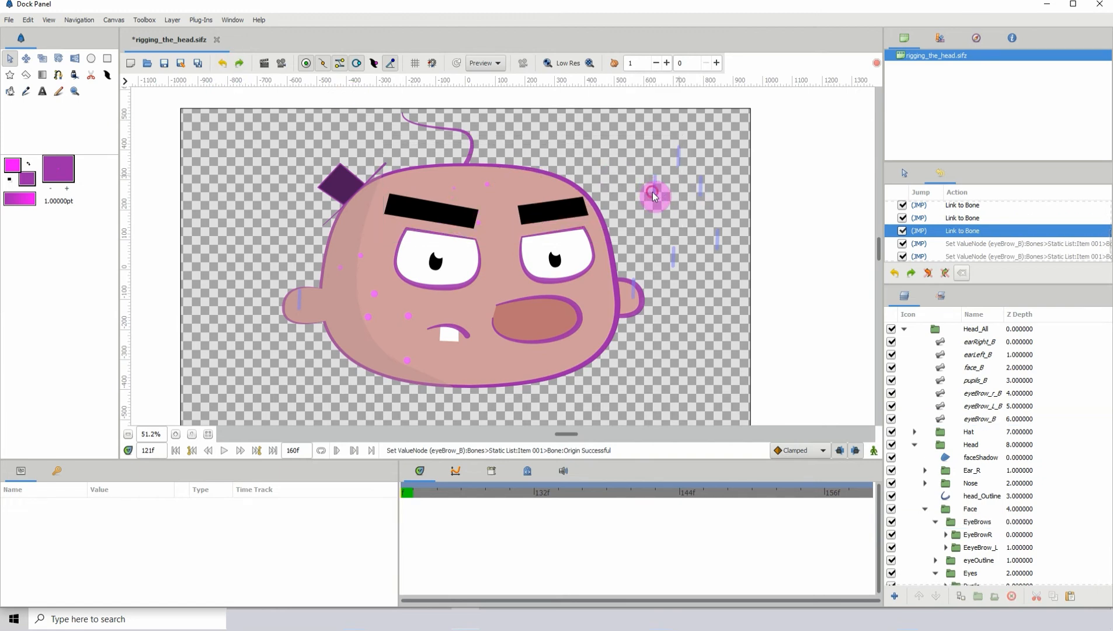
pyautogui.click(653, 192)
pyautogui.moveTo(653, 191); pyautogui.dragTo(645, 193)
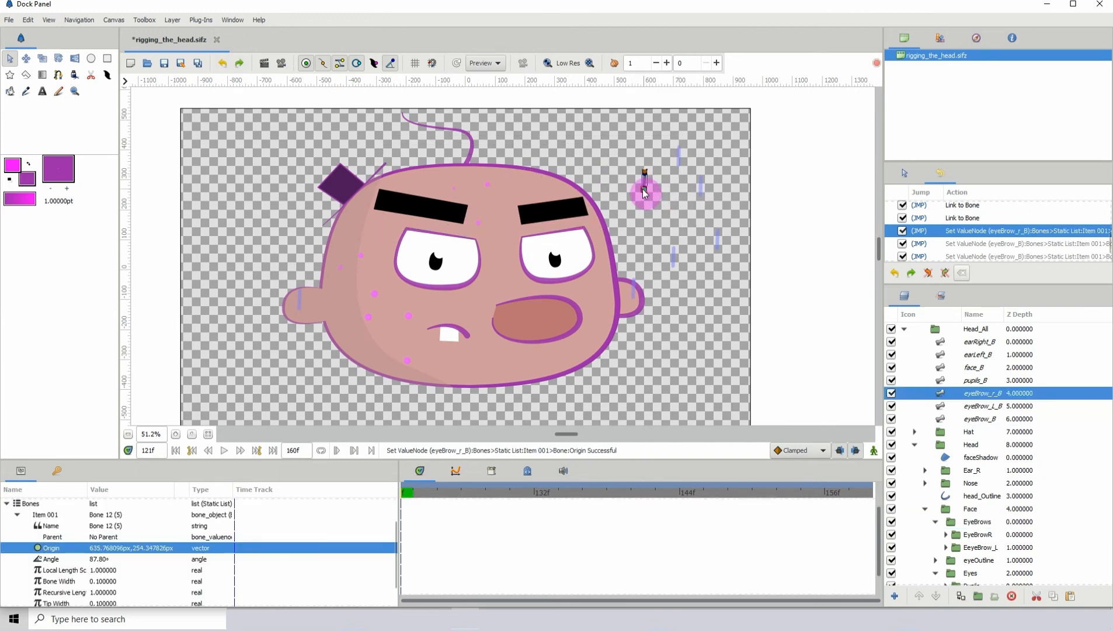
pyautogui.click(698, 195)
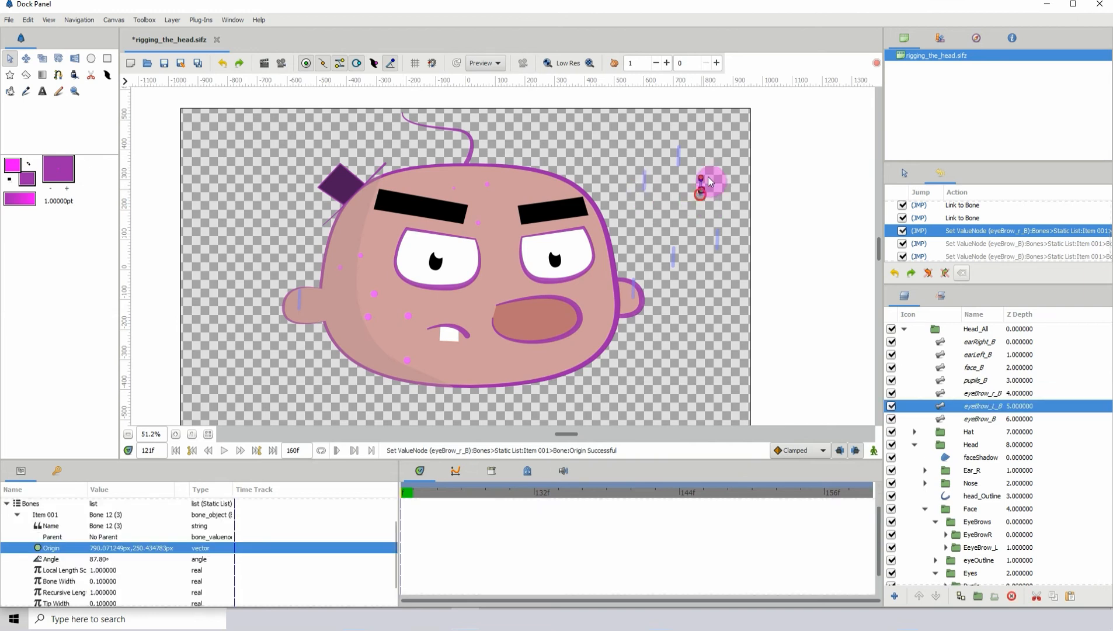
pyautogui.moveTo(708, 177); pyautogui.dragTo(707, 170)
pyautogui.click(226, 66)
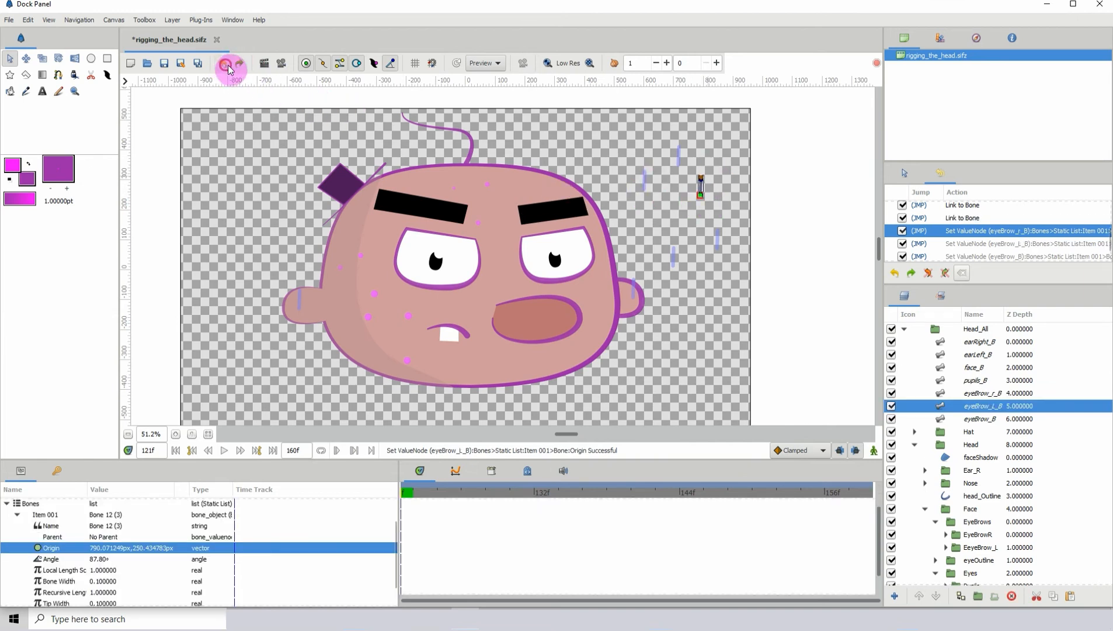
pyautogui.click(227, 65)
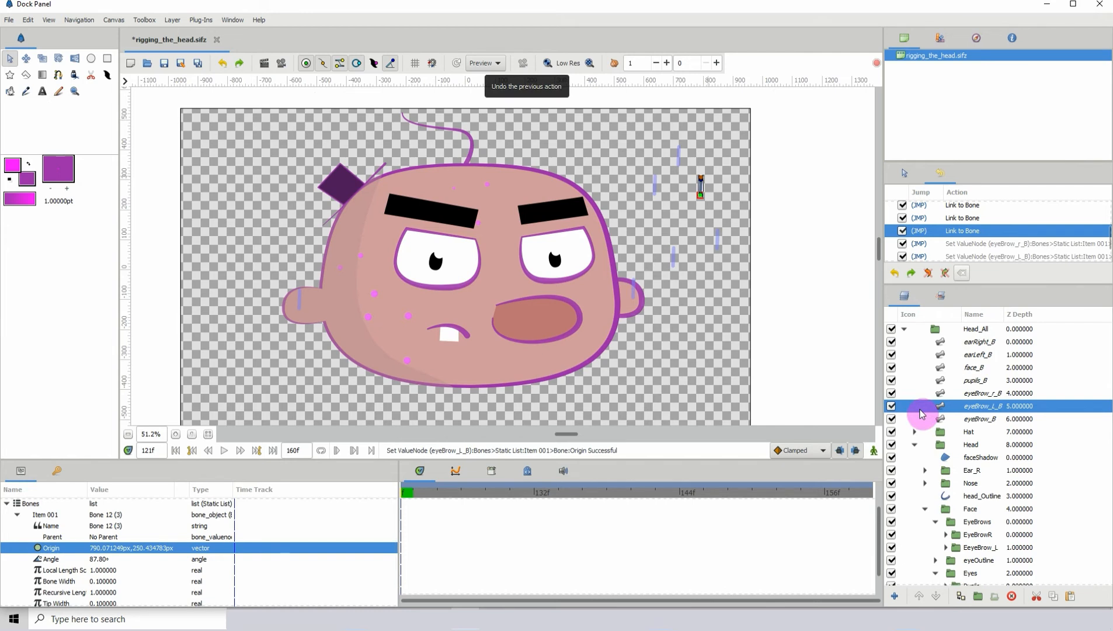
# Link the Pupils group inside Eyes to the bone of the pupils_B skeleton layer.
pyautogui.scroll(-1, 979, 562)
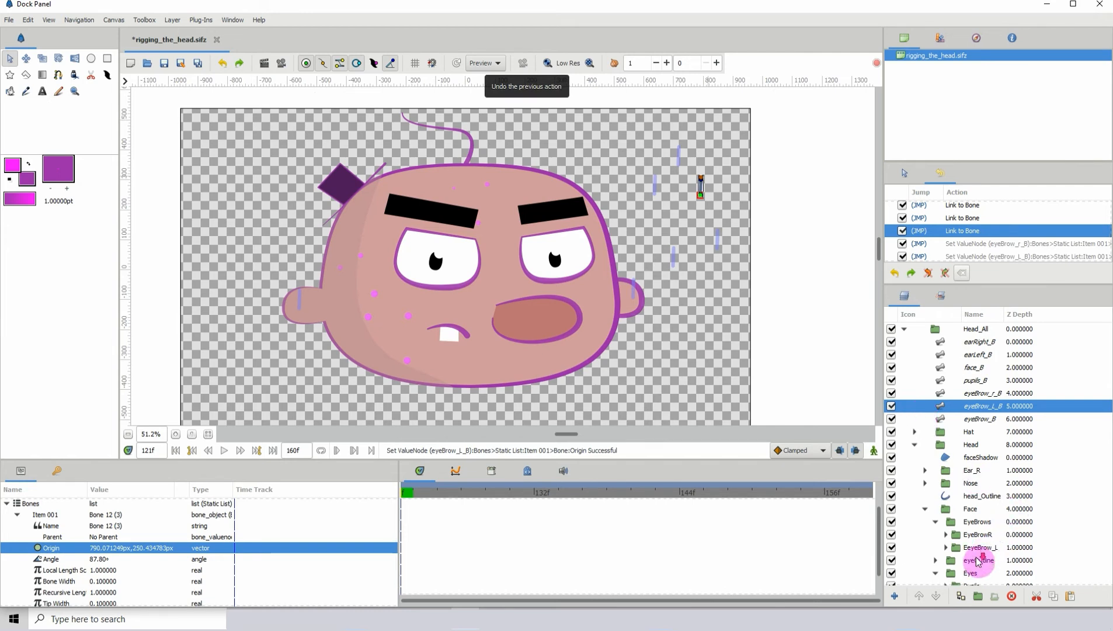
pyautogui.click(975, 573)
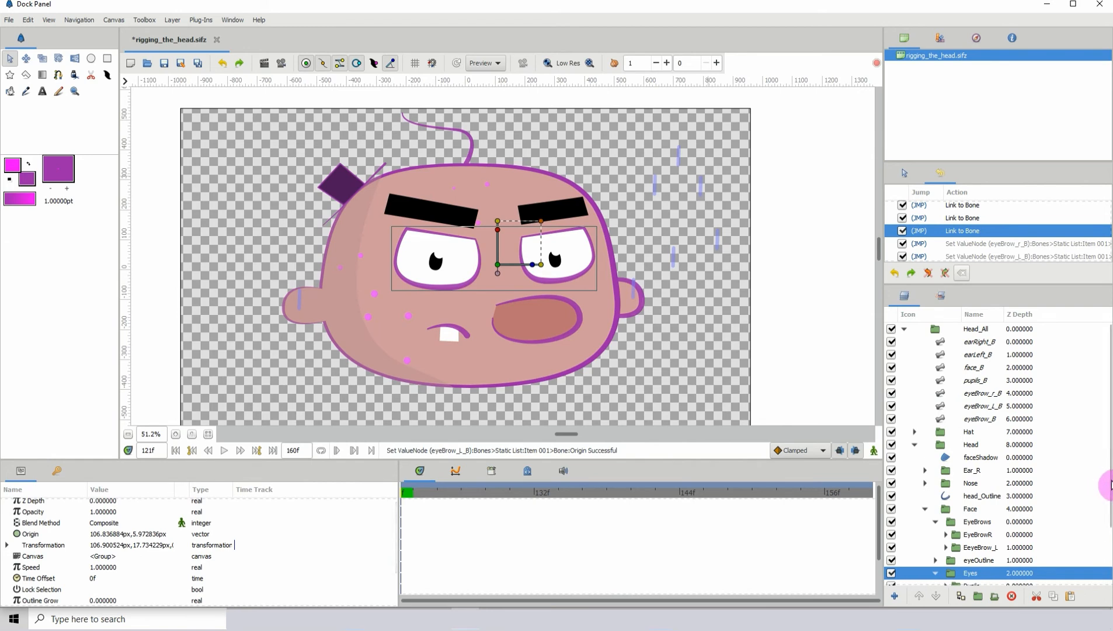
pyautogui.scroll(-3, 1109, 497)
pyautogui.click(973, 527)
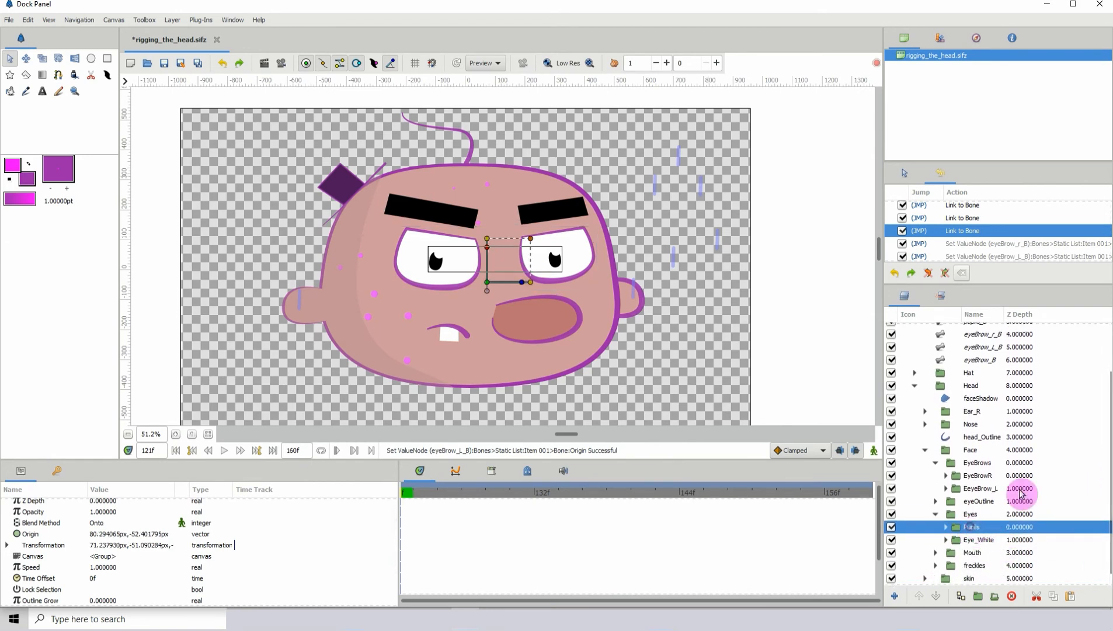
pyautogui.moveTo(1036, 288); pyautogui.dragTo(1035, 259)
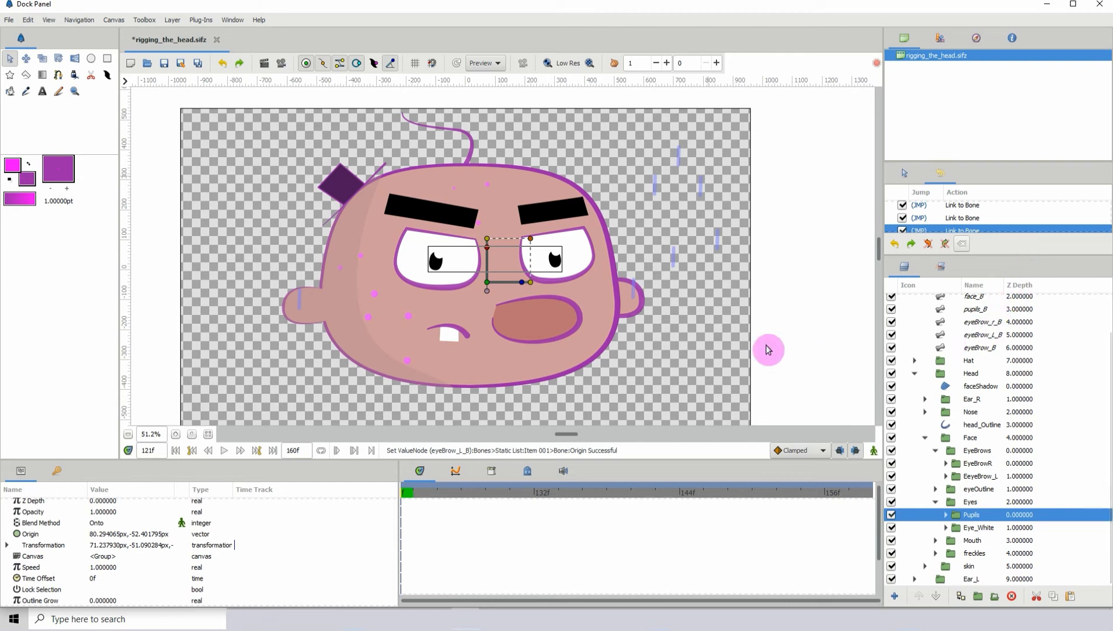
pyautogui.click(982, 313)
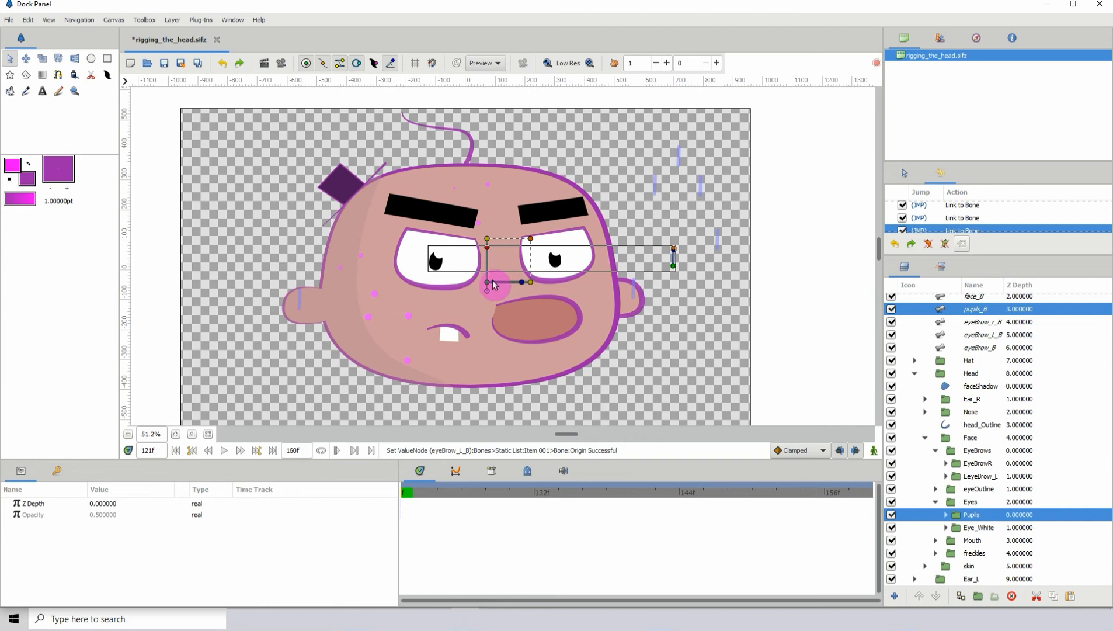
pyautogui.rightClick(674, 266)
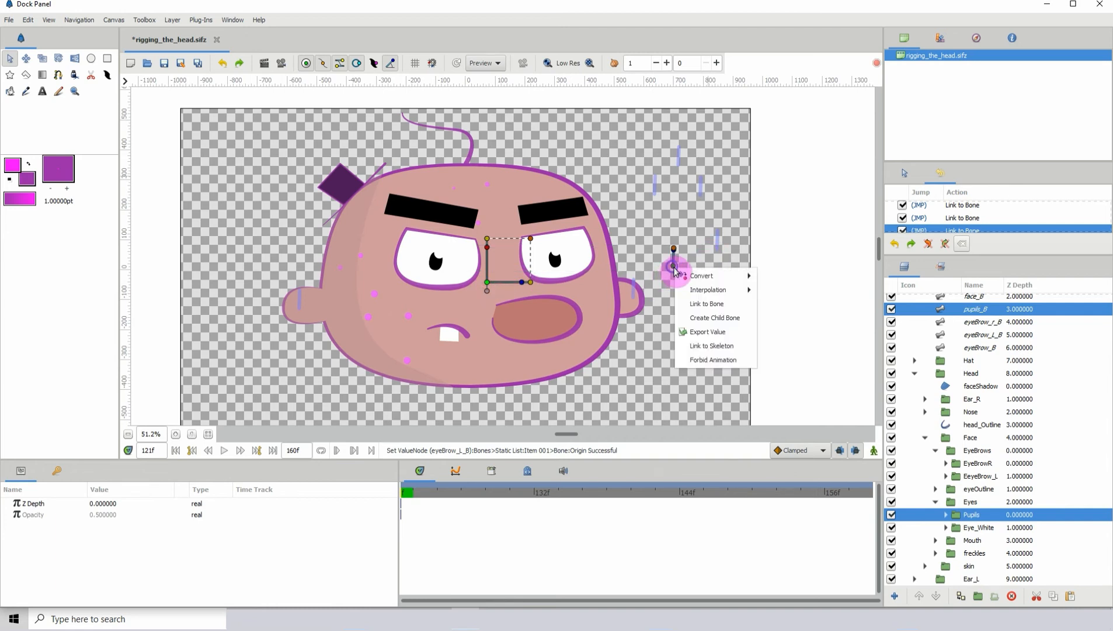
pyautogui.click(704, 308)
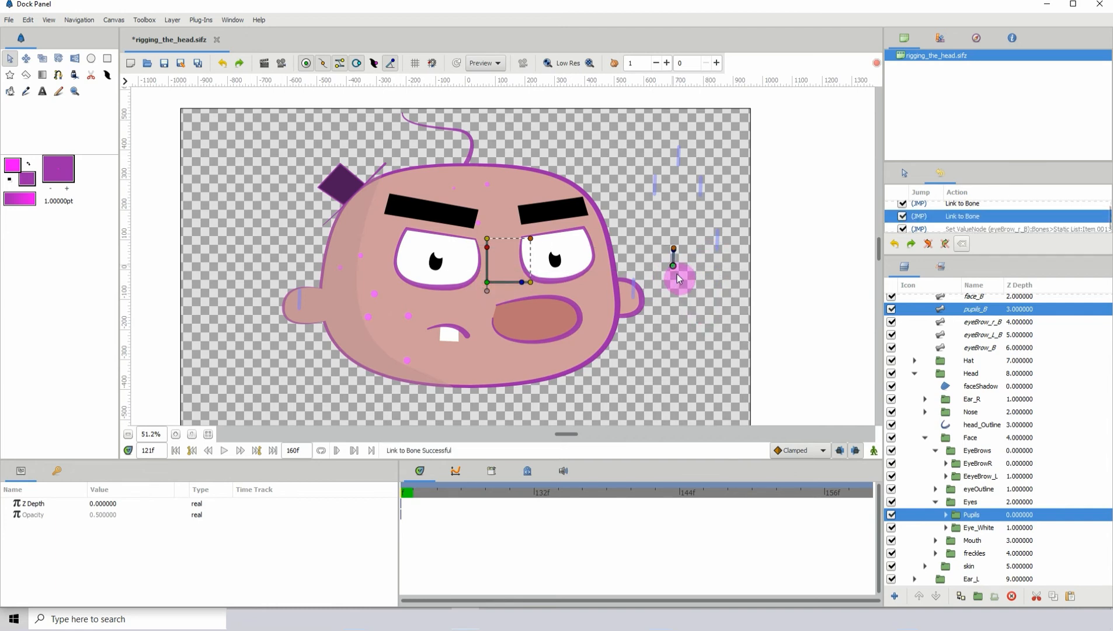
# Test the pupils_B bone by moving it slightly downward, and undo the move.
pyautogui.moveTo(673, 266); pyautogui.dragTo(673, 279)
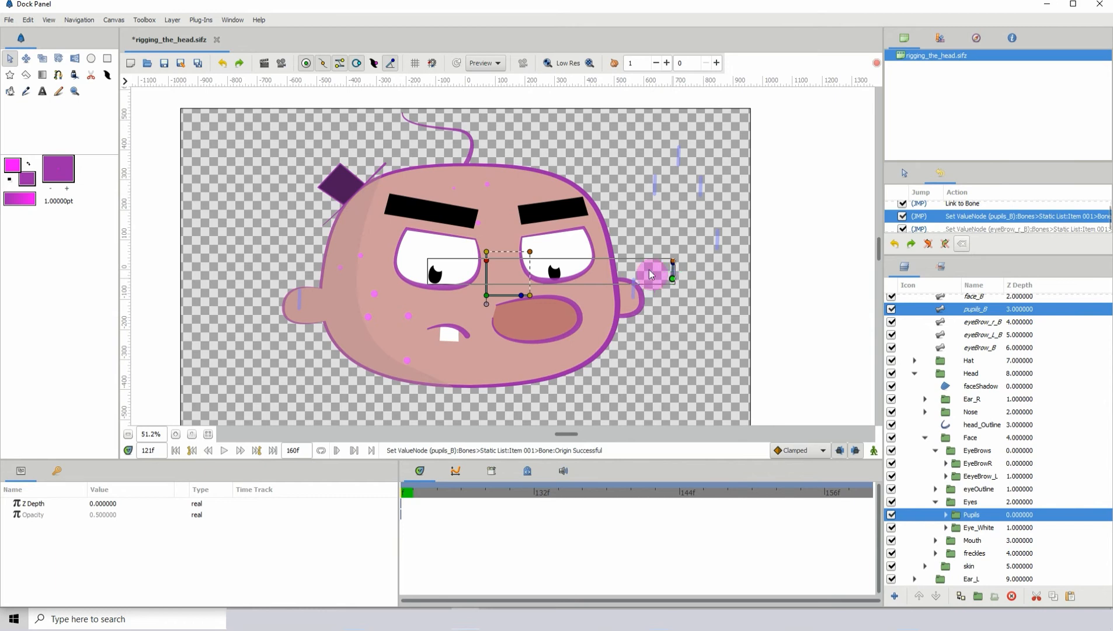
pyautogui.click(223, 65)
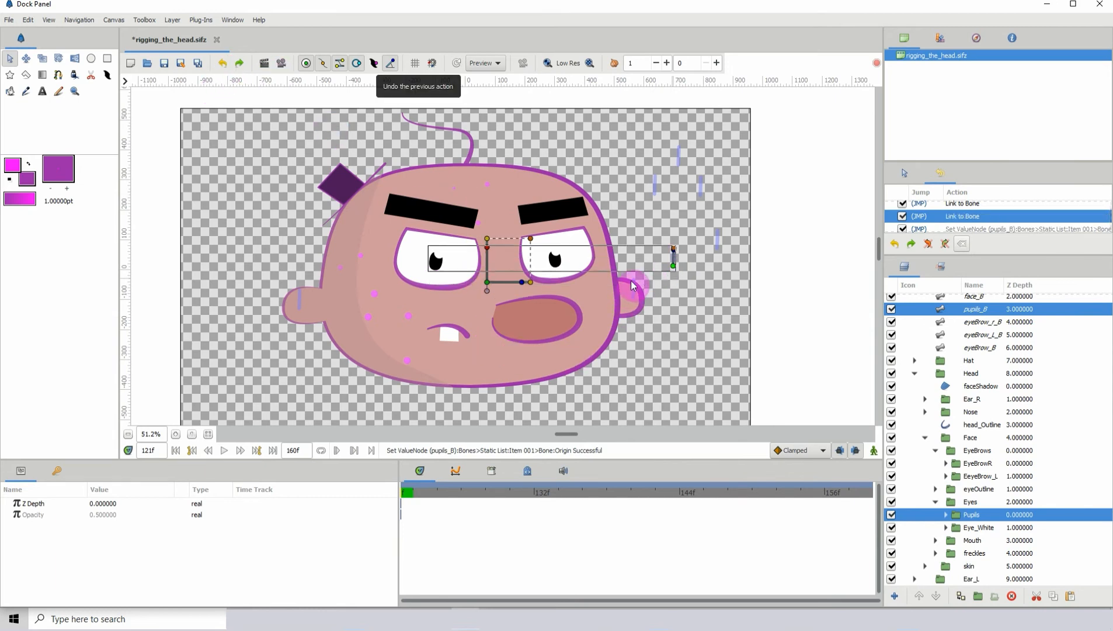
pyautogui.moveTo(635, 285); pyautogui.dragTo(633, 279)
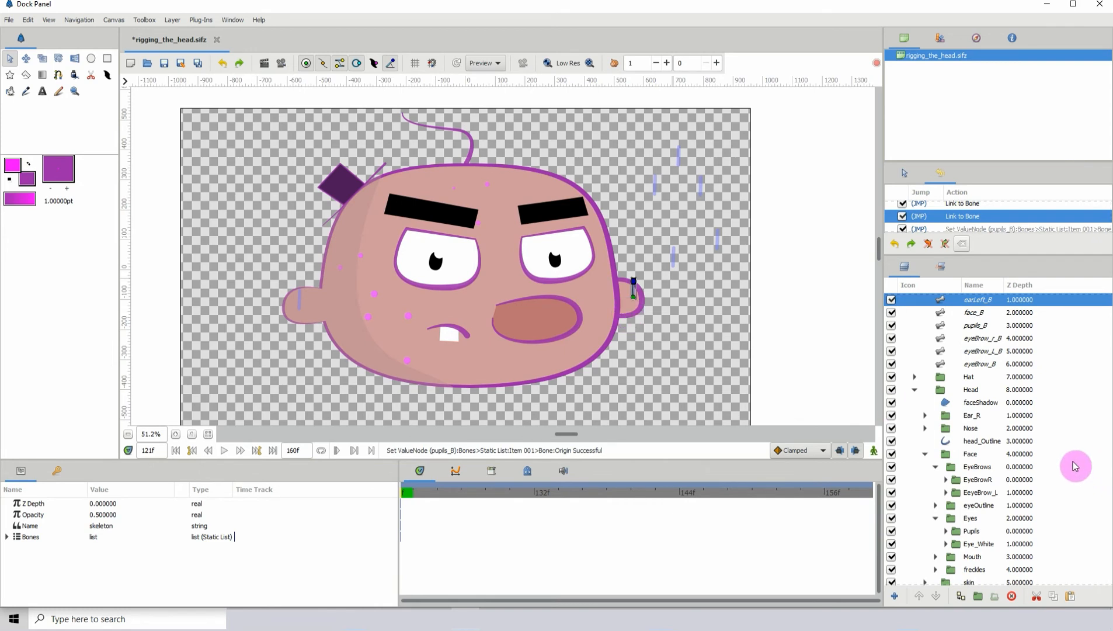
# Link the Ear_R group to the bone of the earRight_B skeleton layer.
pyautogui.click(971, 418)
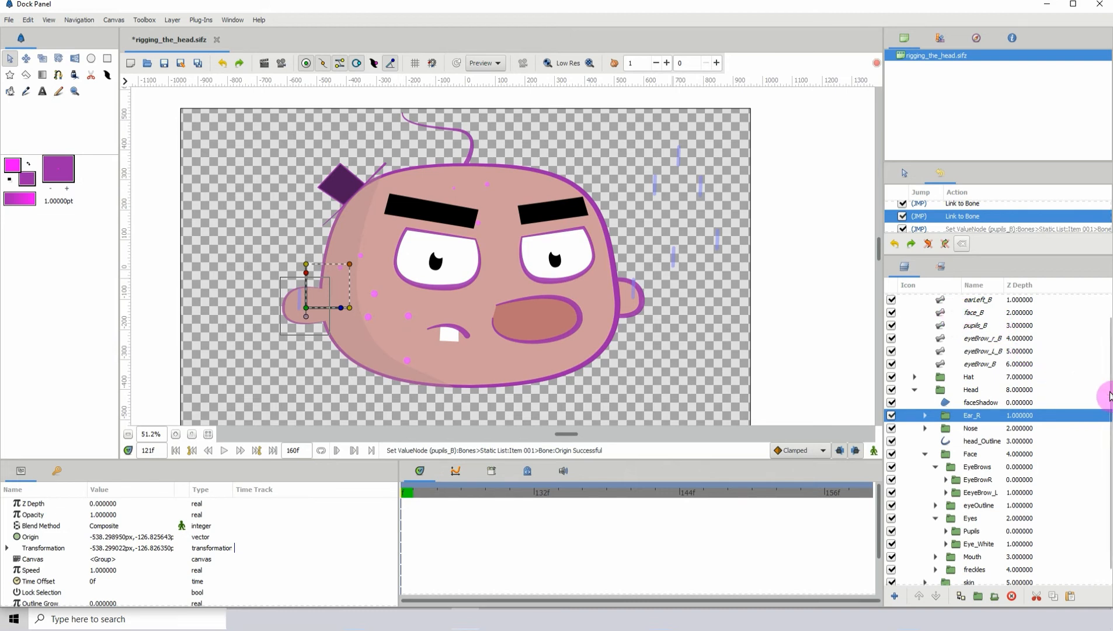
pyautogui.moveTo(1110, 394); pyautogui.dragTo(1112, 351)
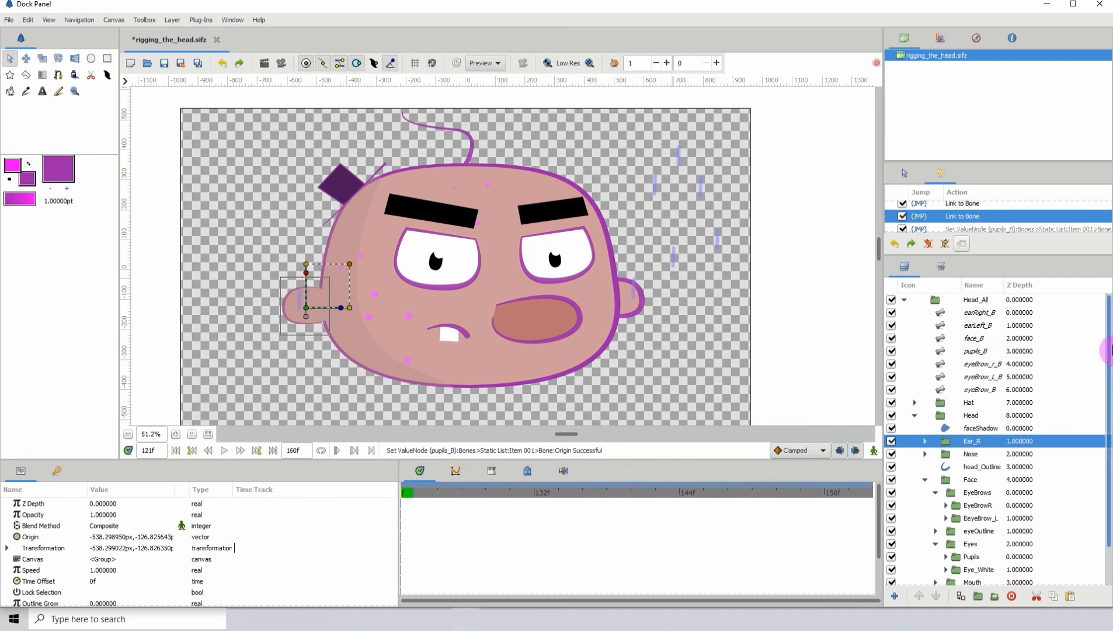
pyautogui.keyDown('ctrl'); pyautogui.click(970, 316); pyautogui.keyUp('ctrl')
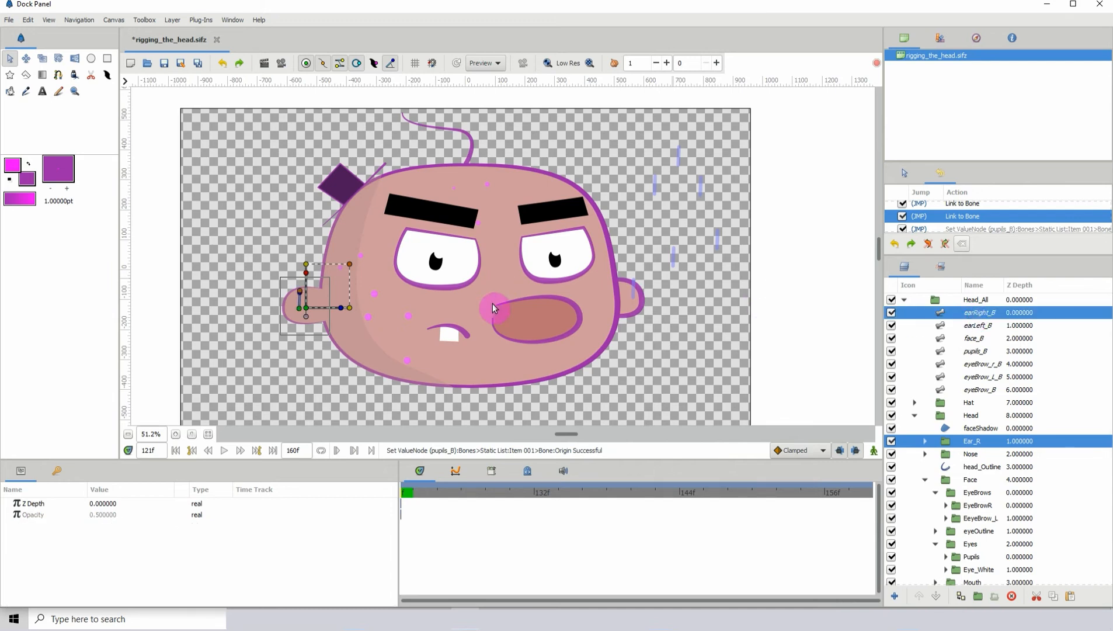
pyautogui.rightClick(304, 311)
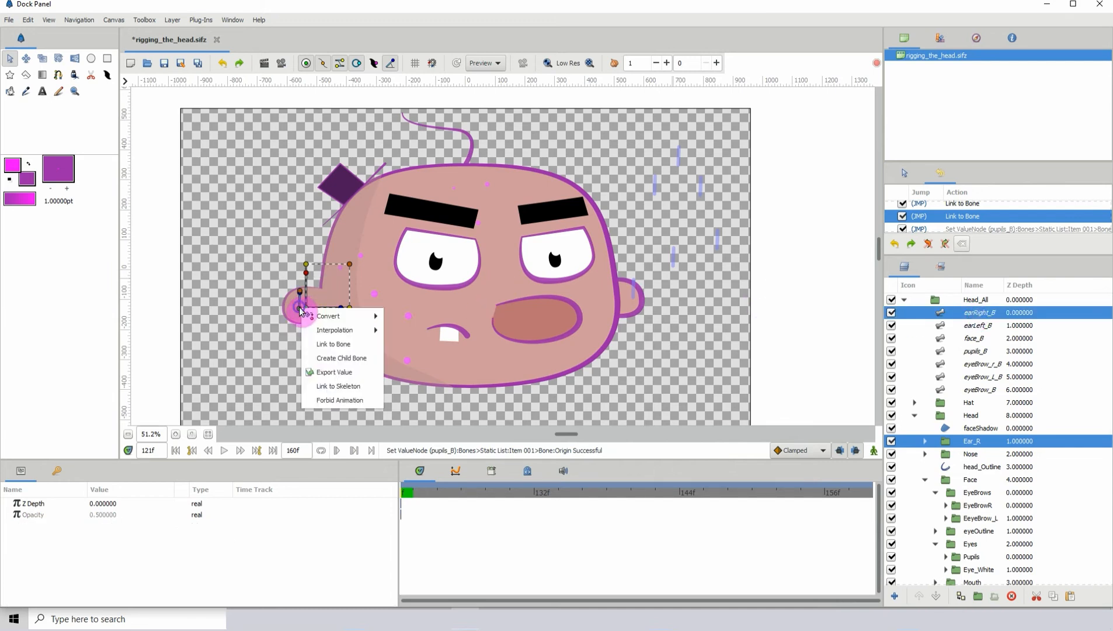
pyautogui.click(328, 345)
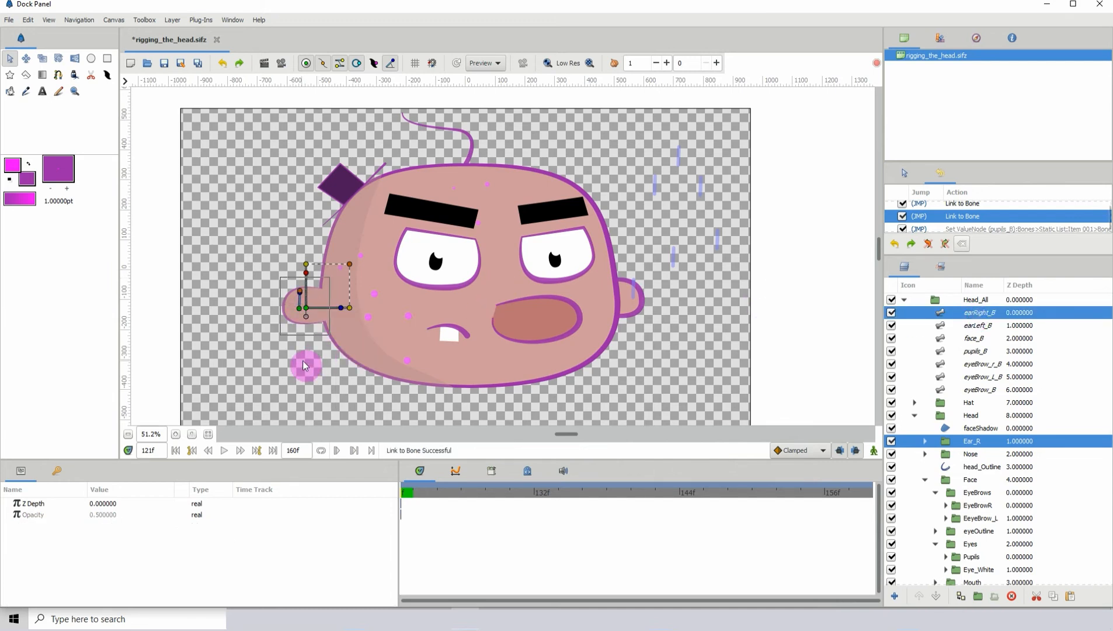
# Link the Ear_L group to the bone of the earLeft_B skeleton layer.
pyautogui.click(633, 285)
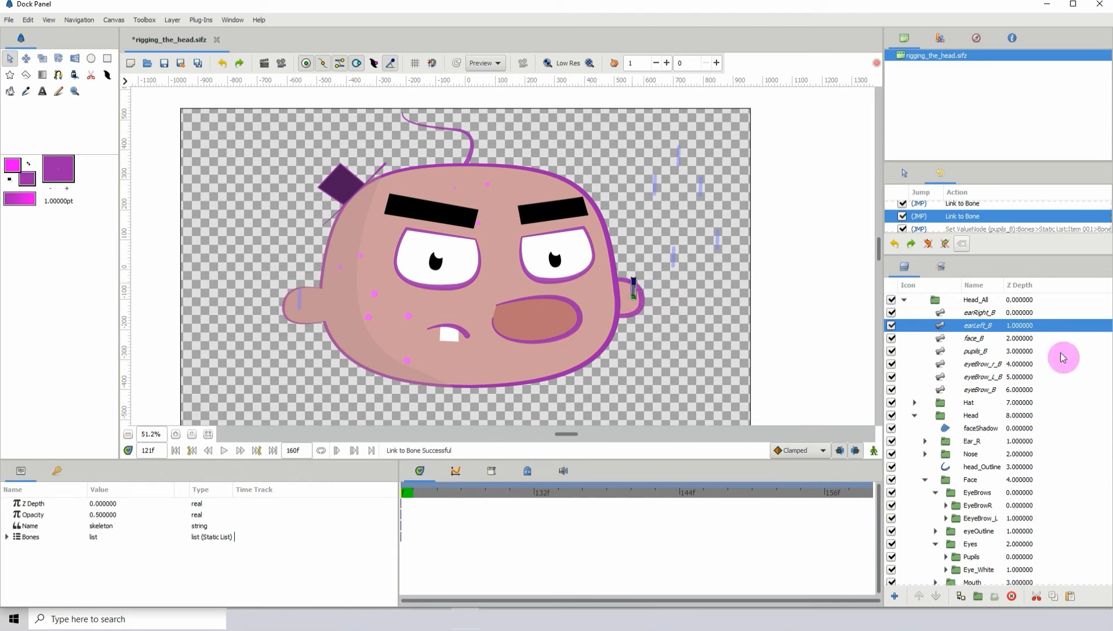
pyautogui.click(1110, 467)
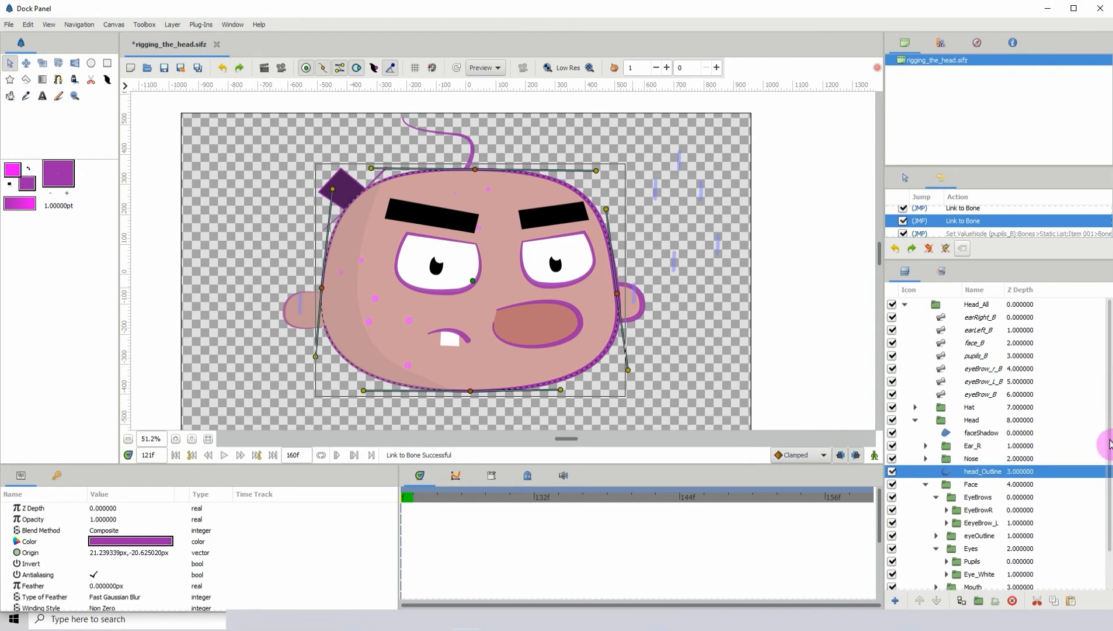
pyautogui.scroll(-3, 1103, 462)
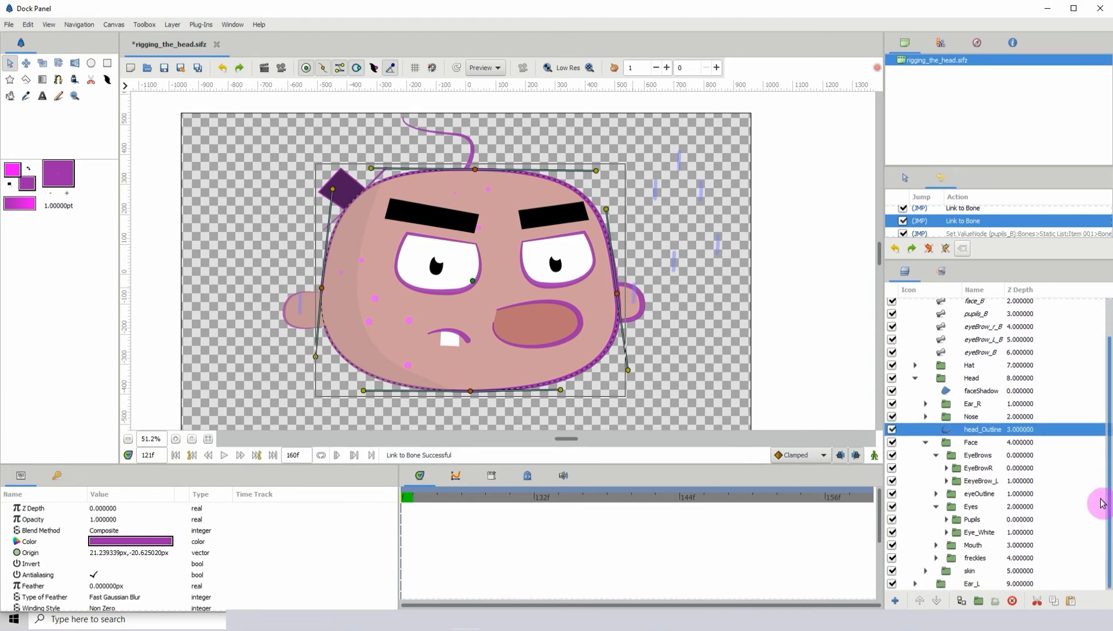
pyautogui.click(976, 583)
pyautogui.scroll(3, 1106, 514)
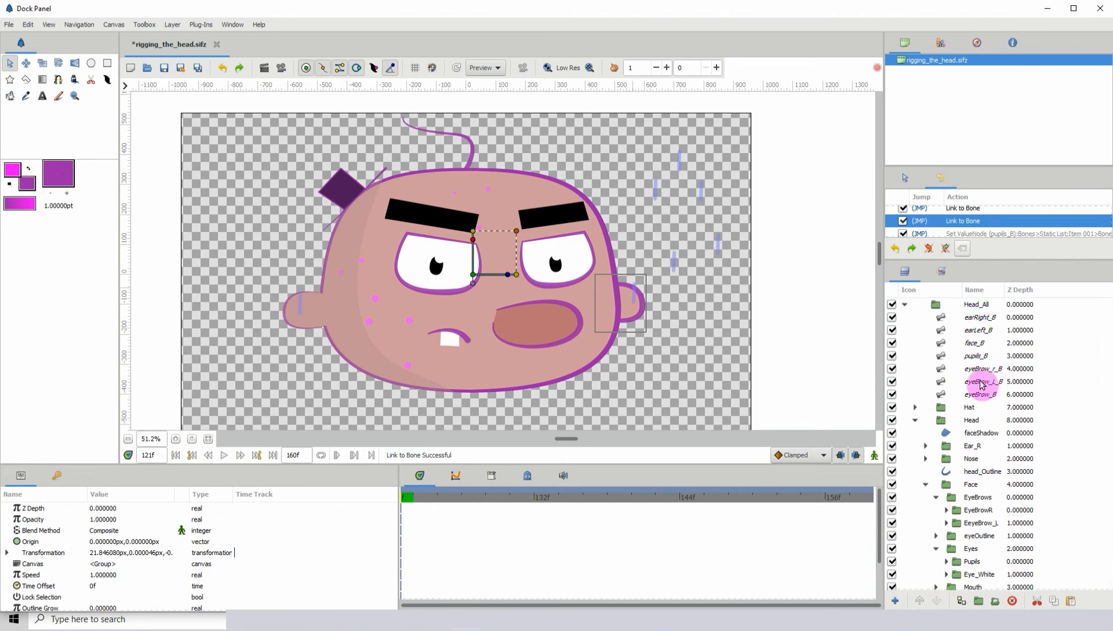
pyautogui.click(985, 335)
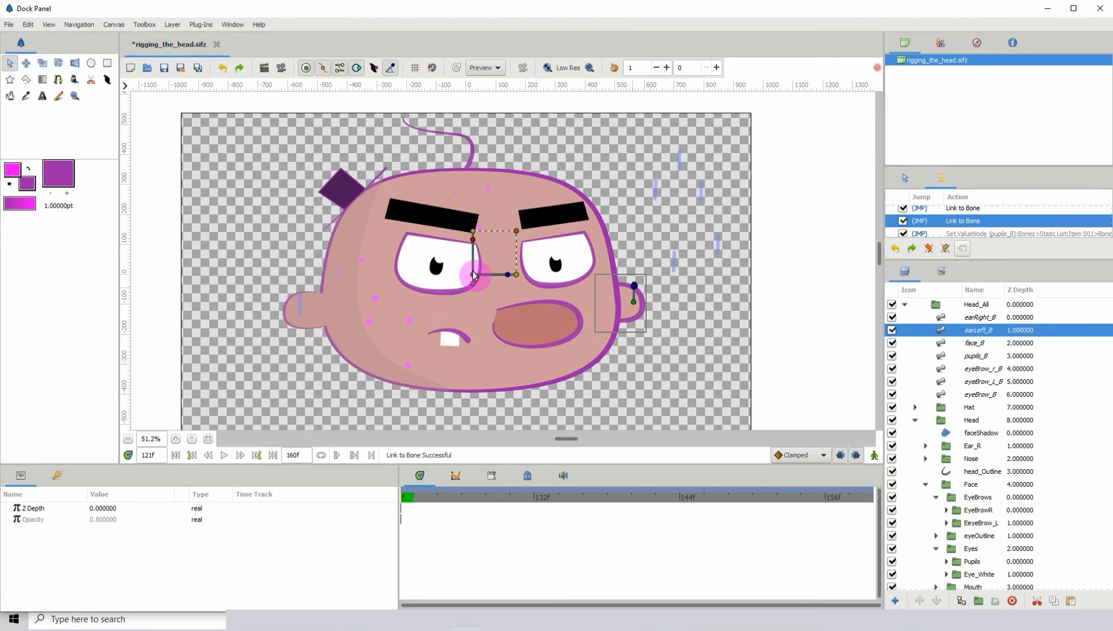
pyautogui.click(635, 303)
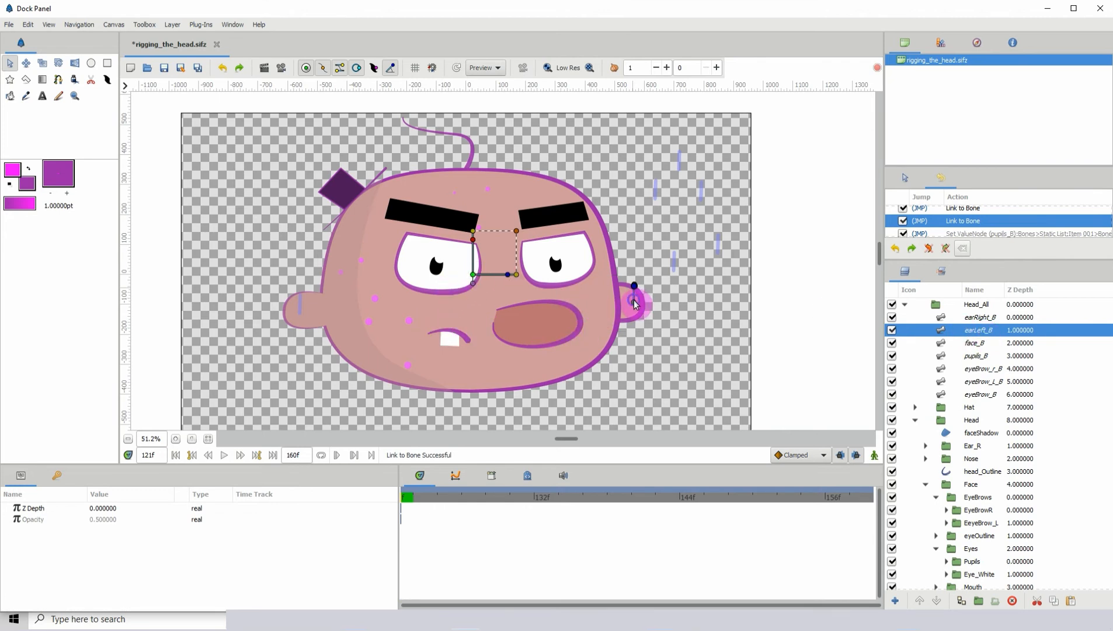
pyautogui.rightClick(635, 302)
pyautogui.click(657, 318)
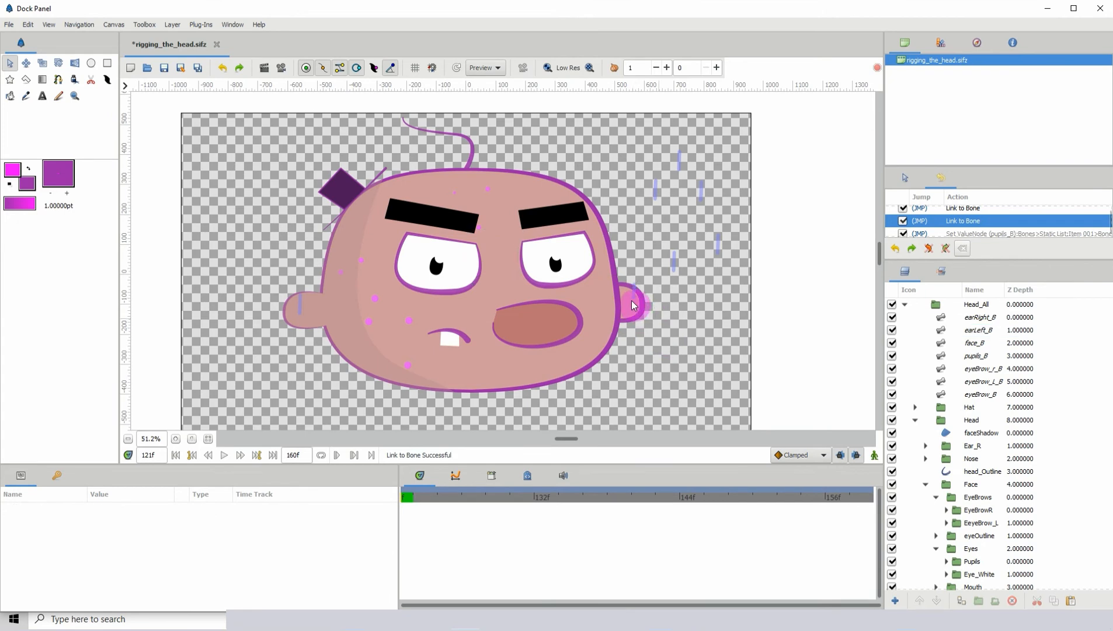
# Test the earLeft_B bone by moving it slightly up and outward, and undo the move.
pyautogui.click(632, 301)
pyautogui.click(724, 300)
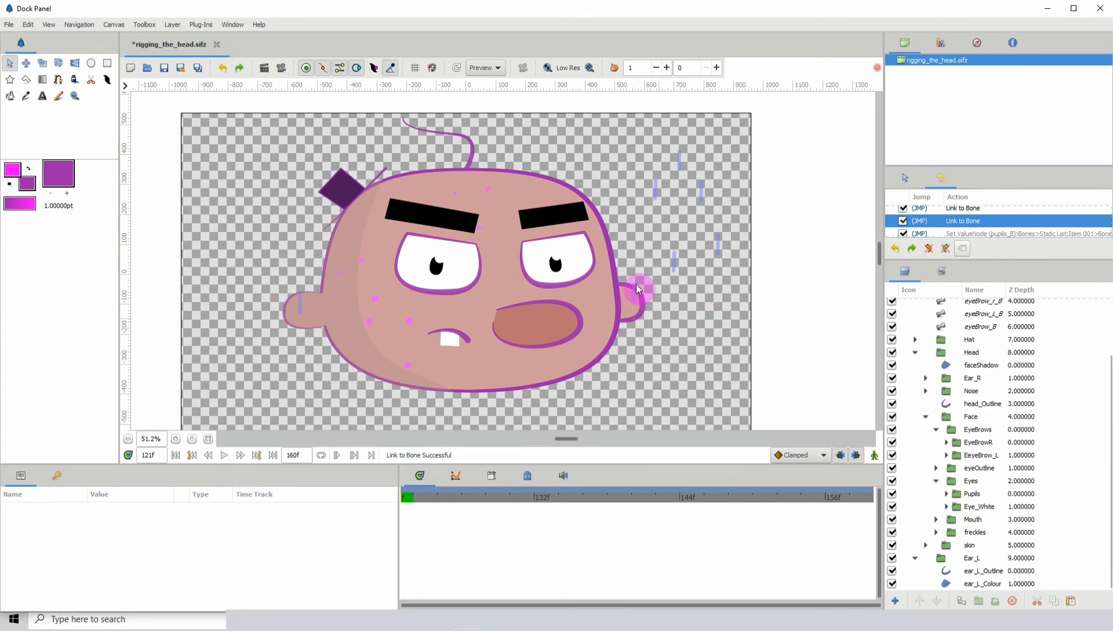
pyautogui.click(635, 288)
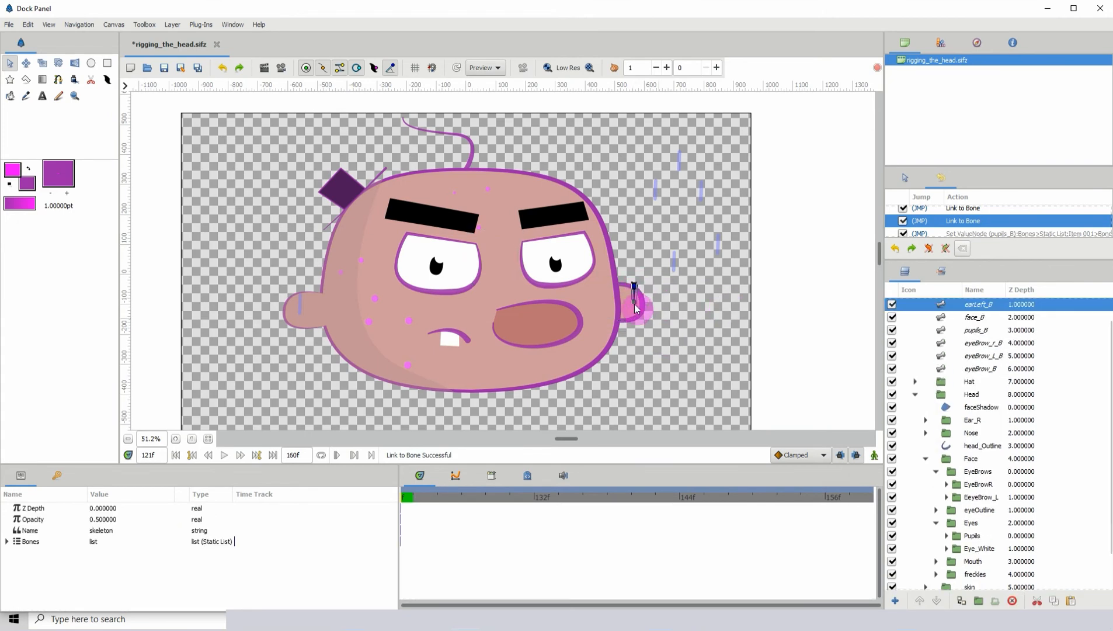
pyautogui.moveTo(633, 301); pyautogui.dragTo(643, 291)
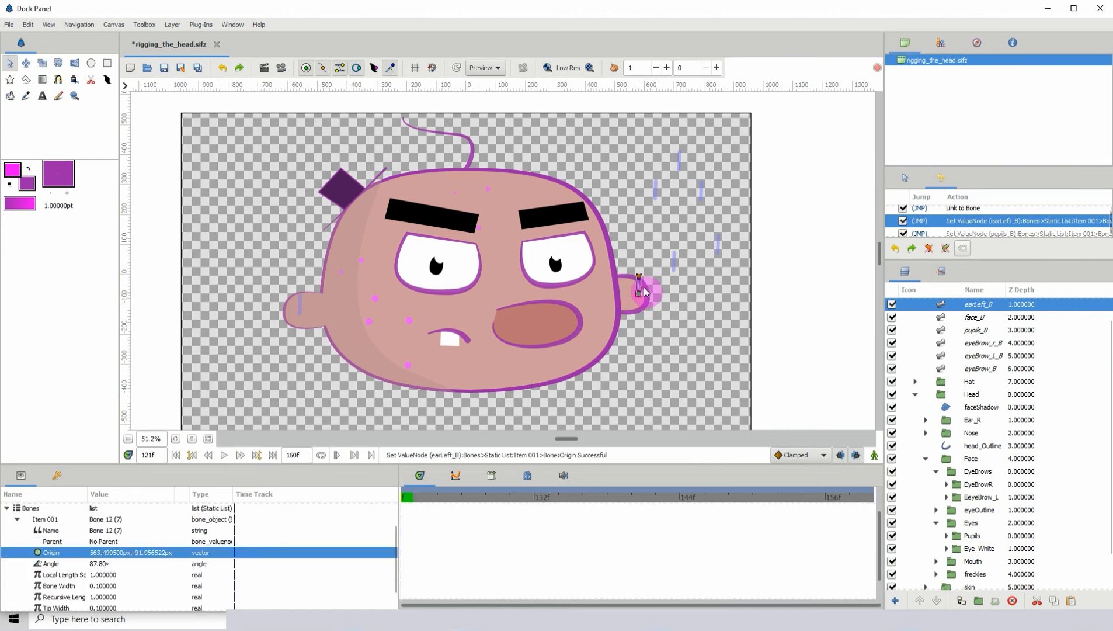
pyautogui.hotkey('ctrl', 'z')
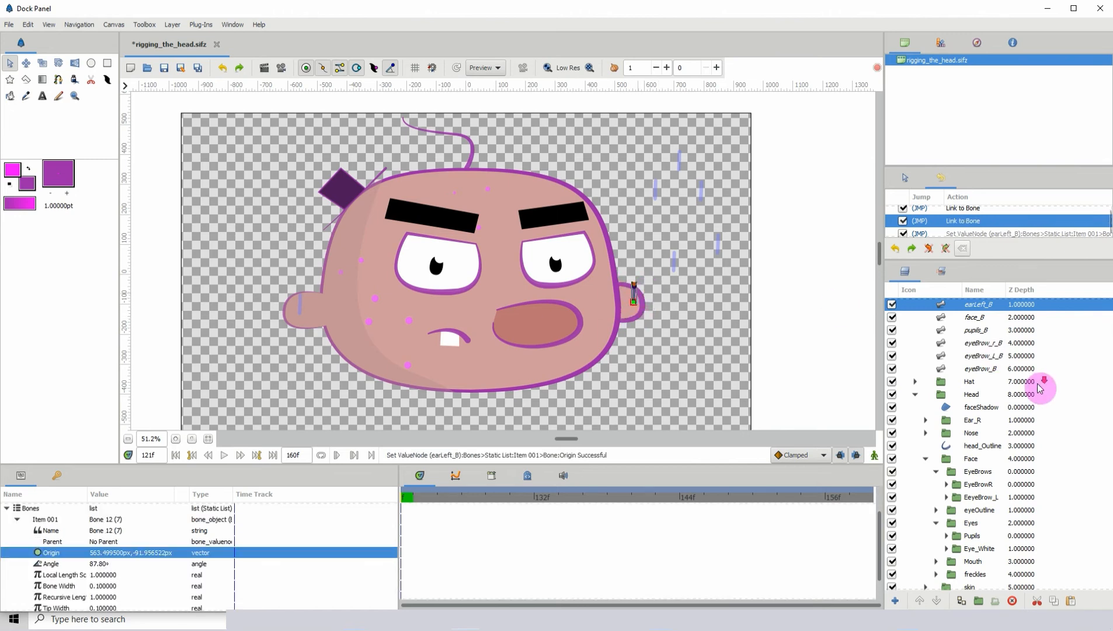
# Turn on Lock Selection for the Ear_L group and check it by selecting that ear on the canvas.
pyautogui.click(1106, 383)
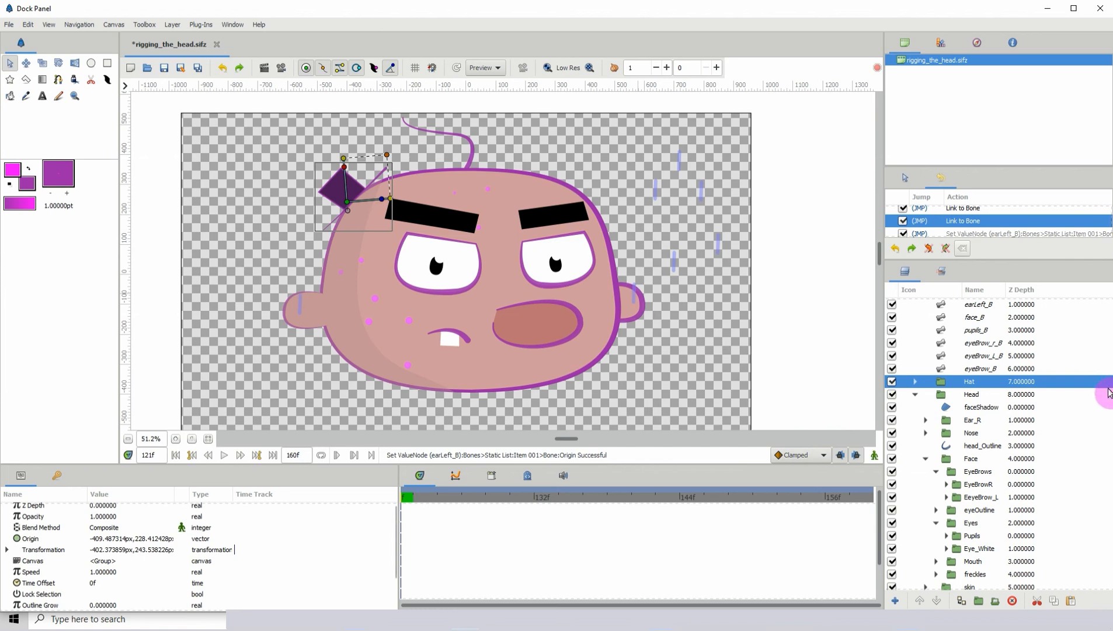
pyautogui.scroll(-2, 1103, 409)
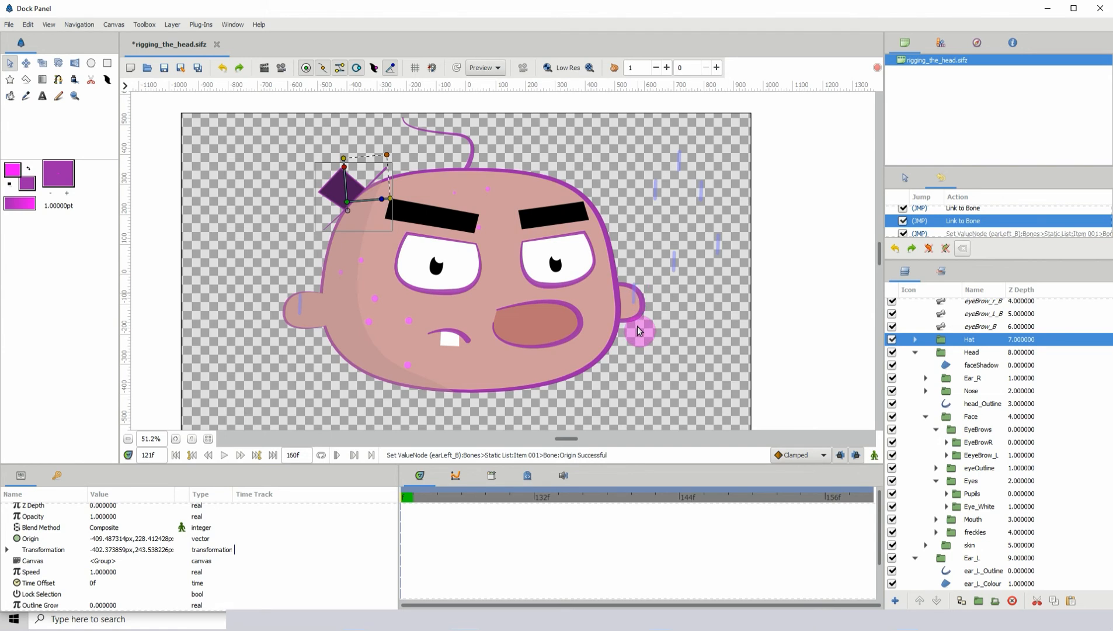
pyautogui.click(970, 560)
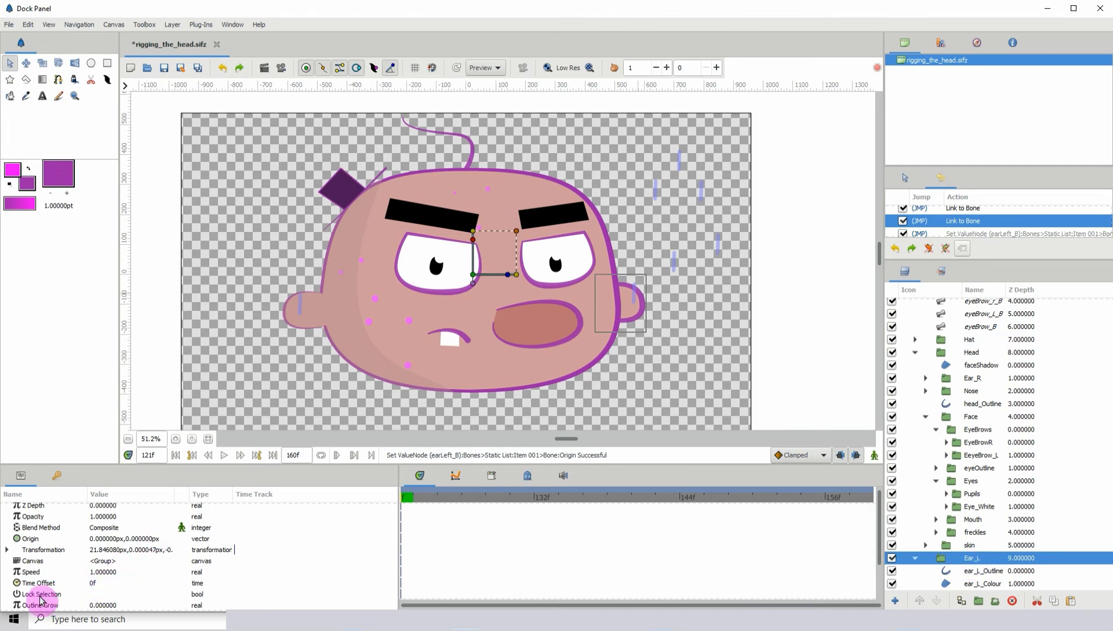
pyautogui.click(59, 595)
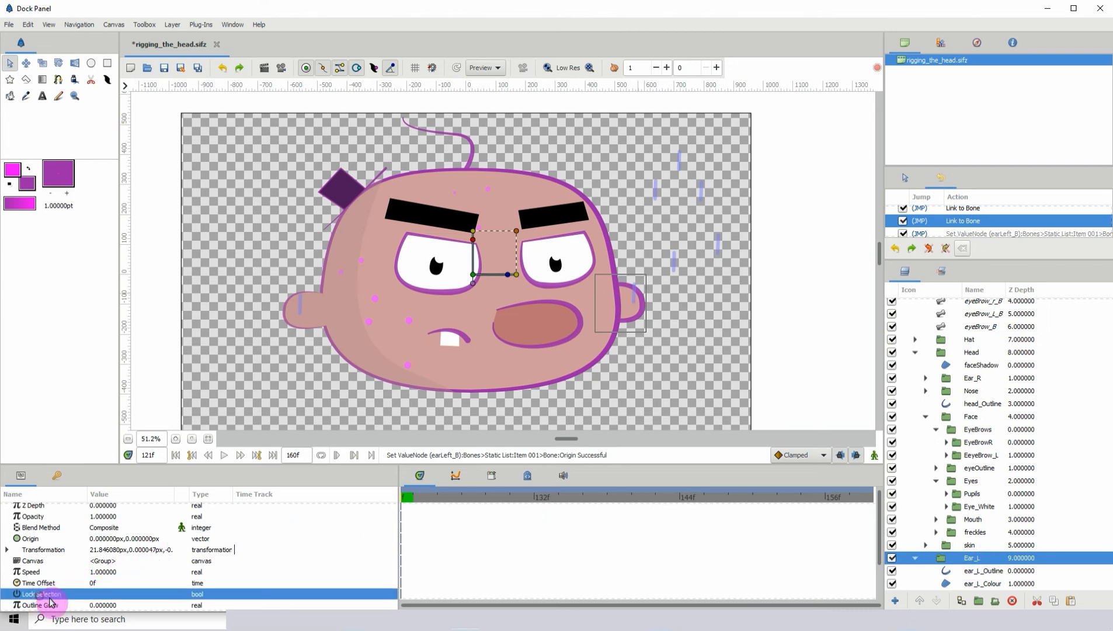
pyautogui.click(97, 596)
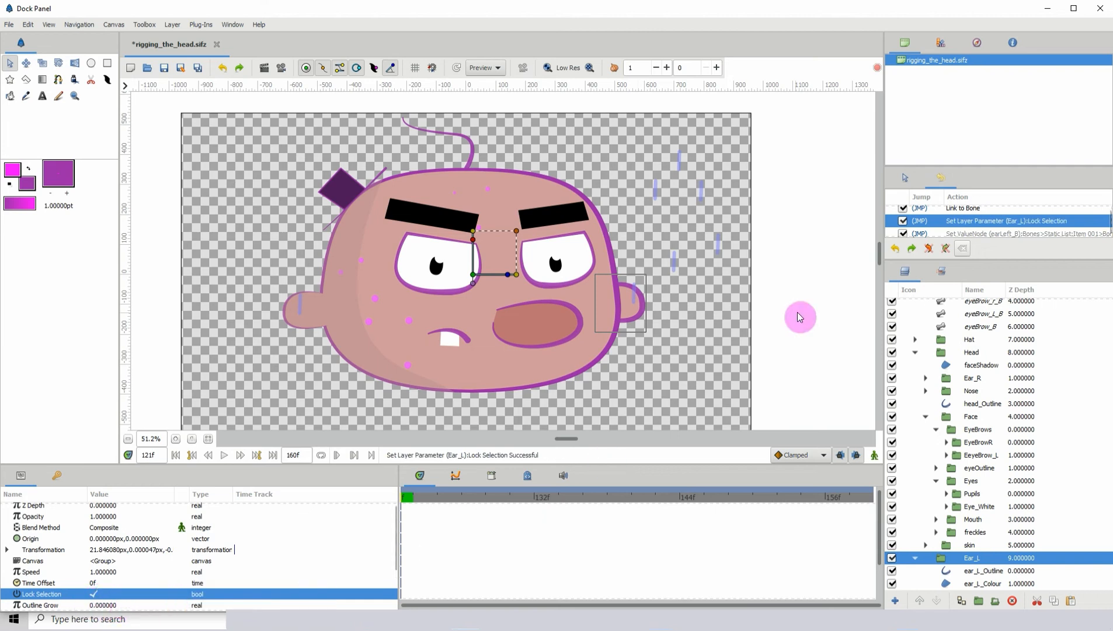
pyautogui.click(711, 325)
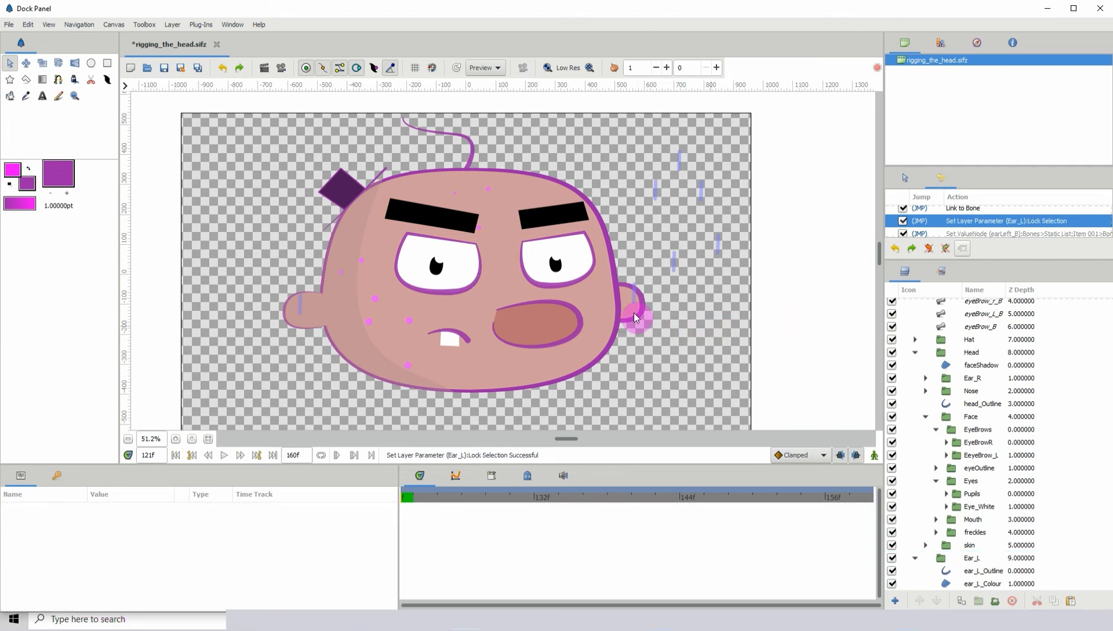
pyautogui.click(636, 318)
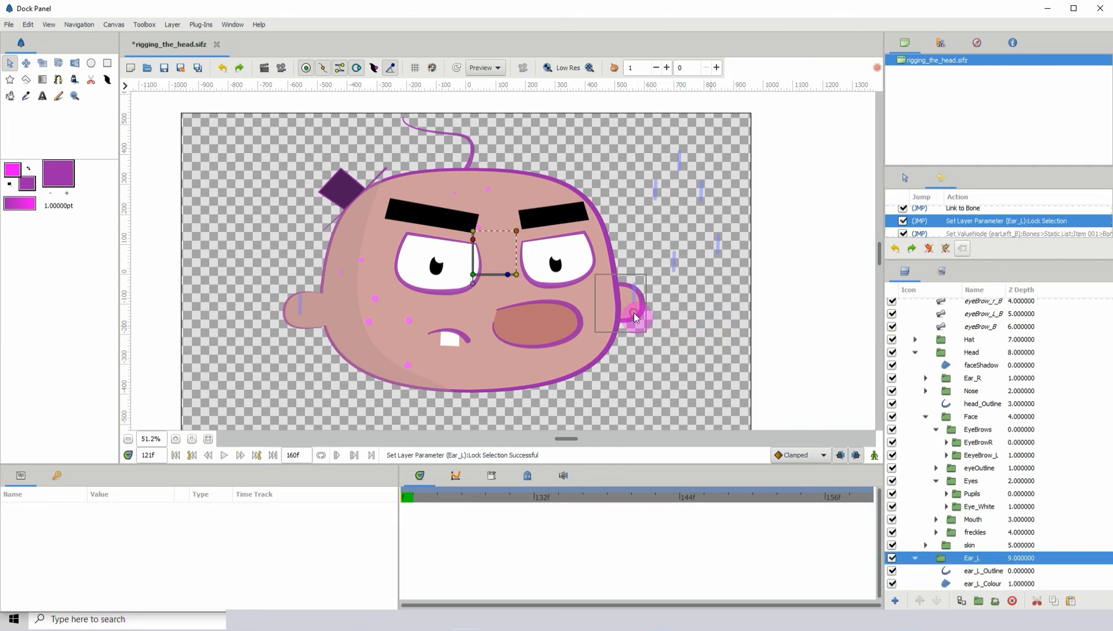
# Turn on Lock Selection for the Pupils group and check it by selecting a pupil on the canvas.
pyautogui.click(973, 495)
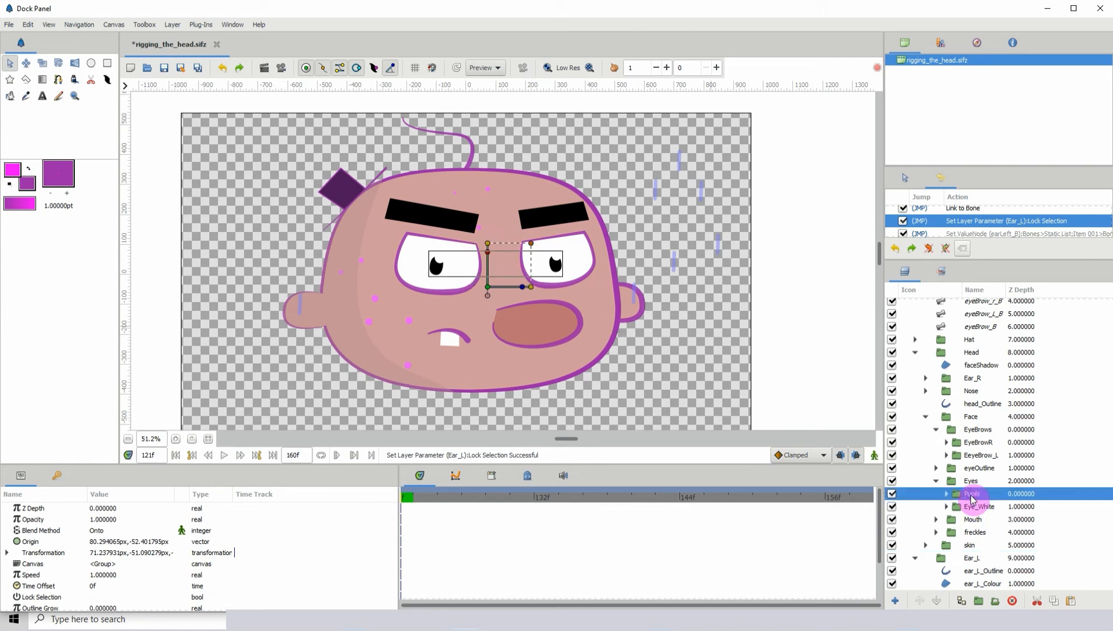
pyautogui.click(96, 596)
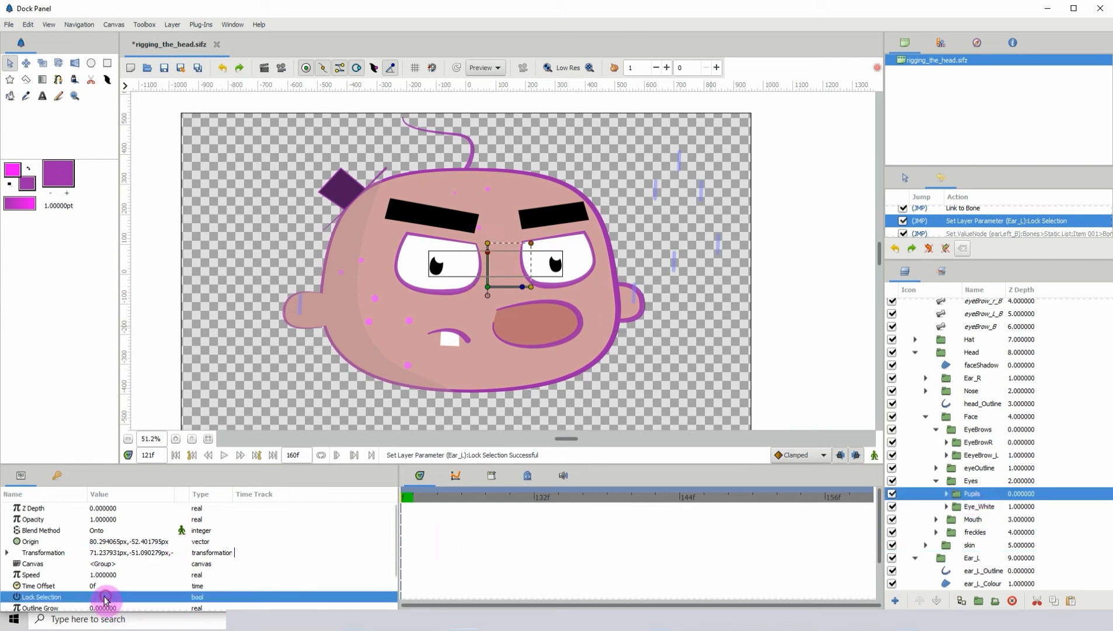
pyautogui.click(677, 358)
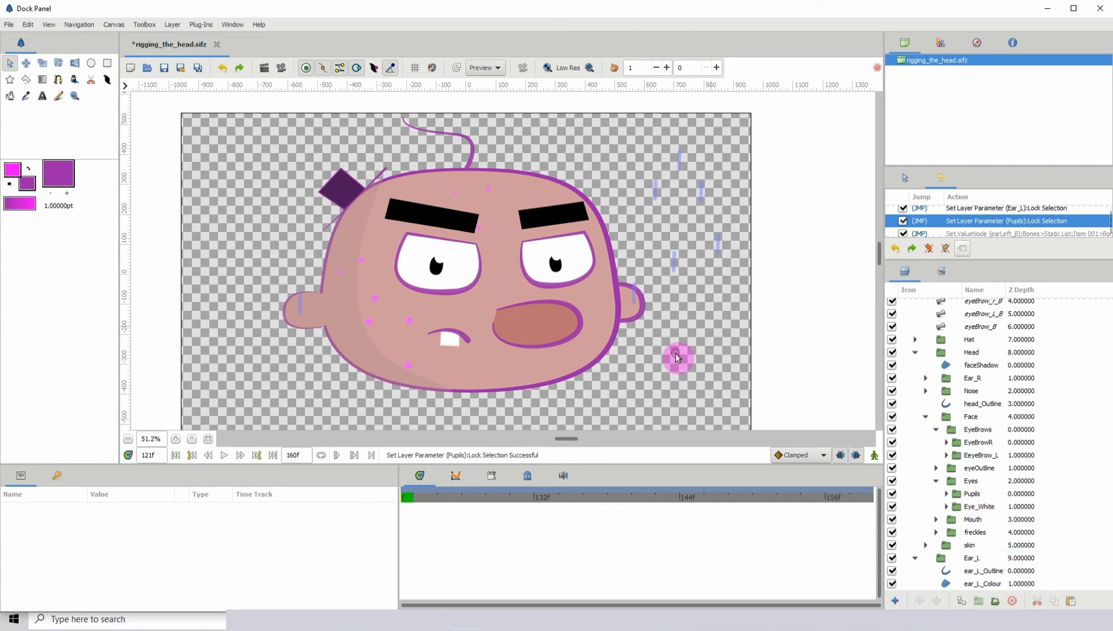
pyautogui.click(439, 268)
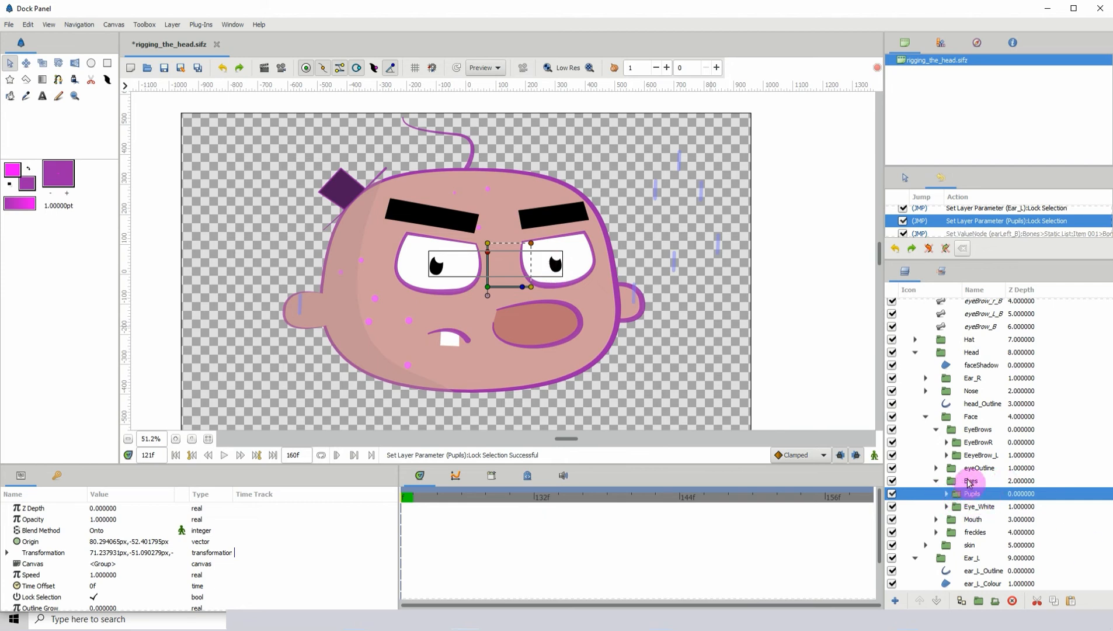
# Turn on Lock Selection for the EeyeBrow_L and EyeBrowR groups.
pyautogui.click(974, 458)
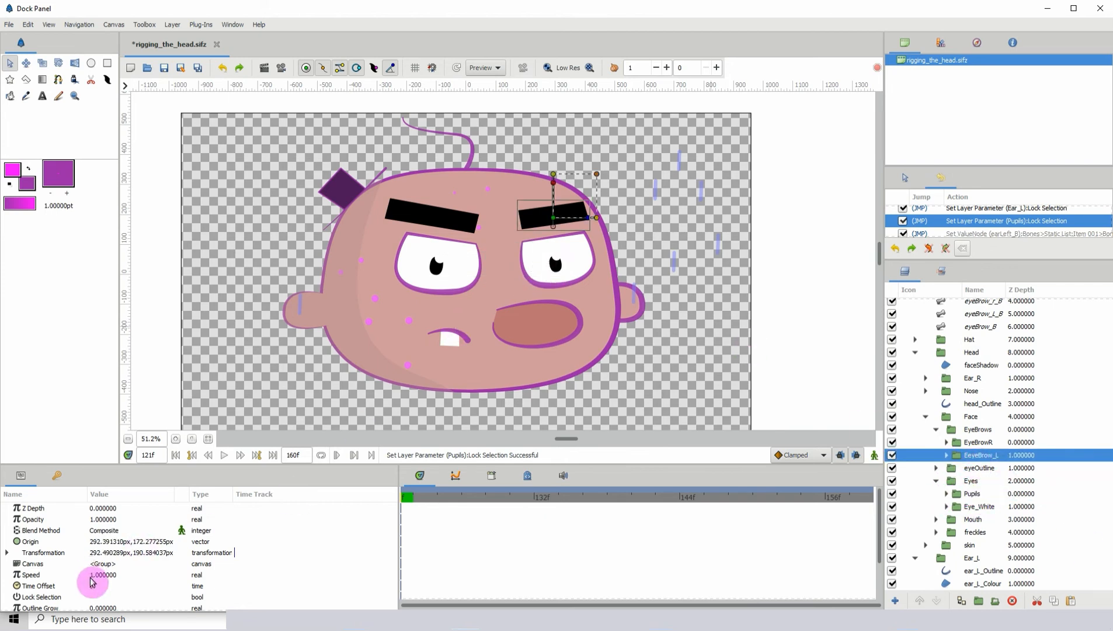
pyautogui.click(95, 596)
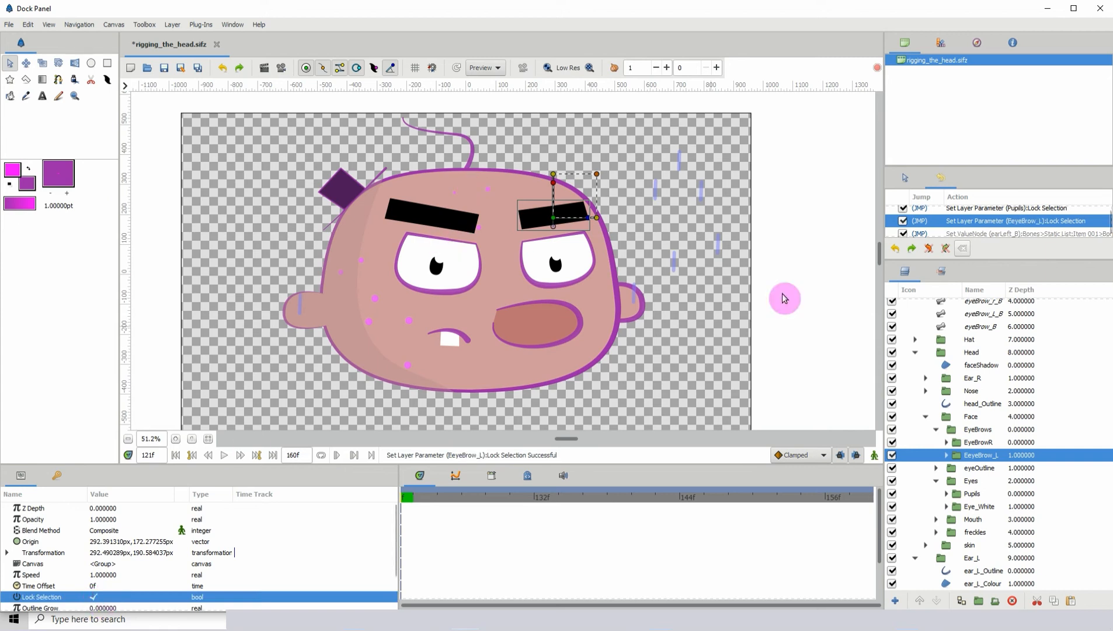
pyautogui.click(988, 442)
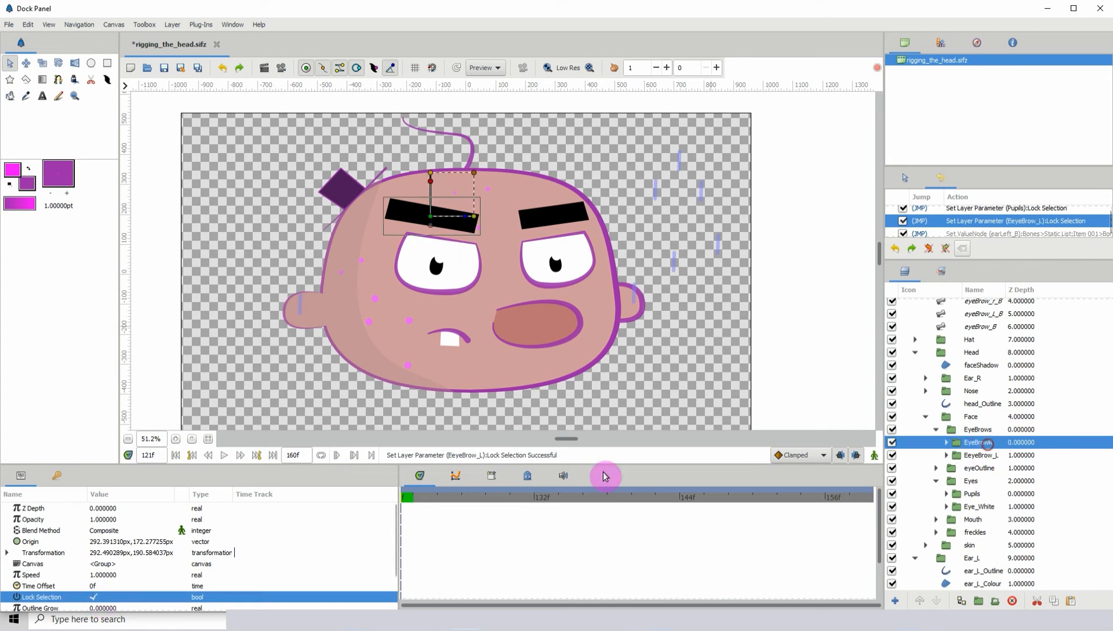
pyautogui.click(96, 597)
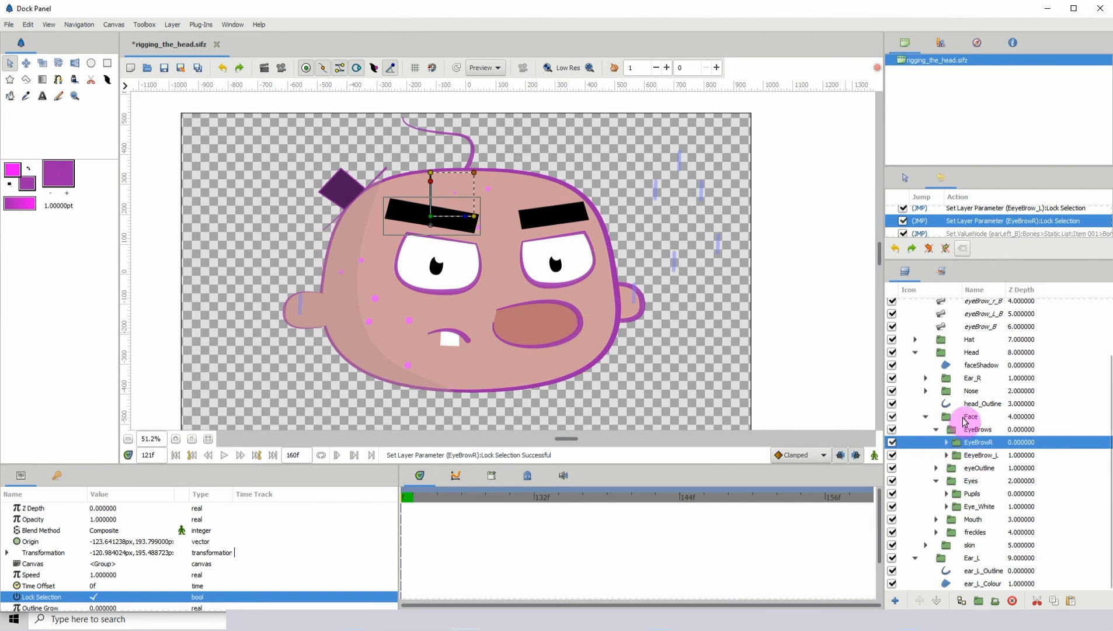
# Turn on Lock Selection for the Ear_R and Hat groups.
pyautogui.click(973, 433)
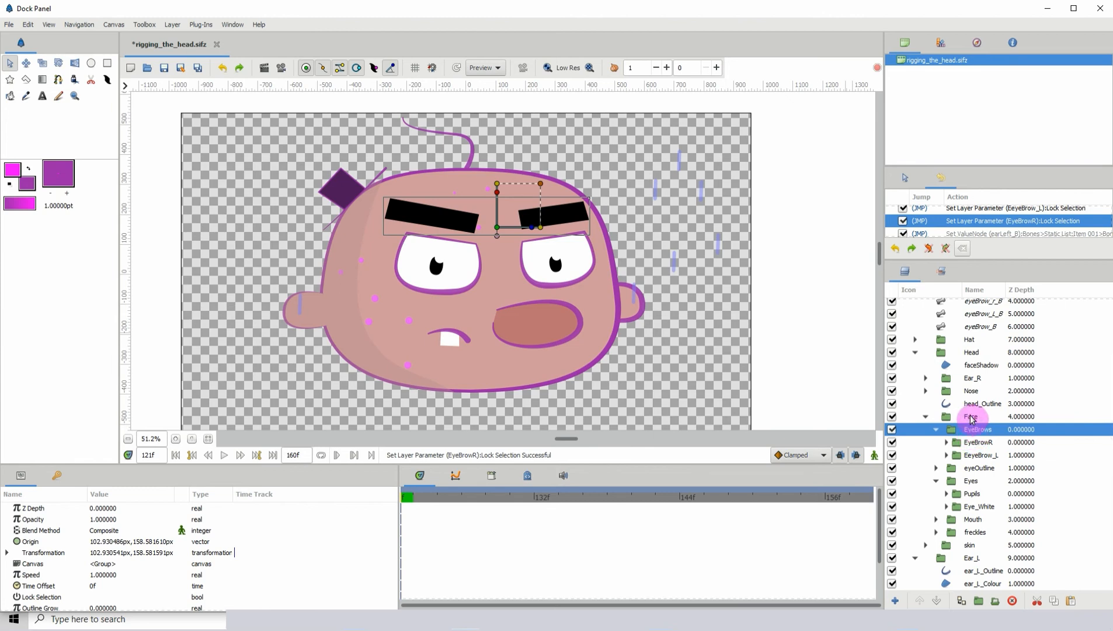
pyautogui.click(972, 378)
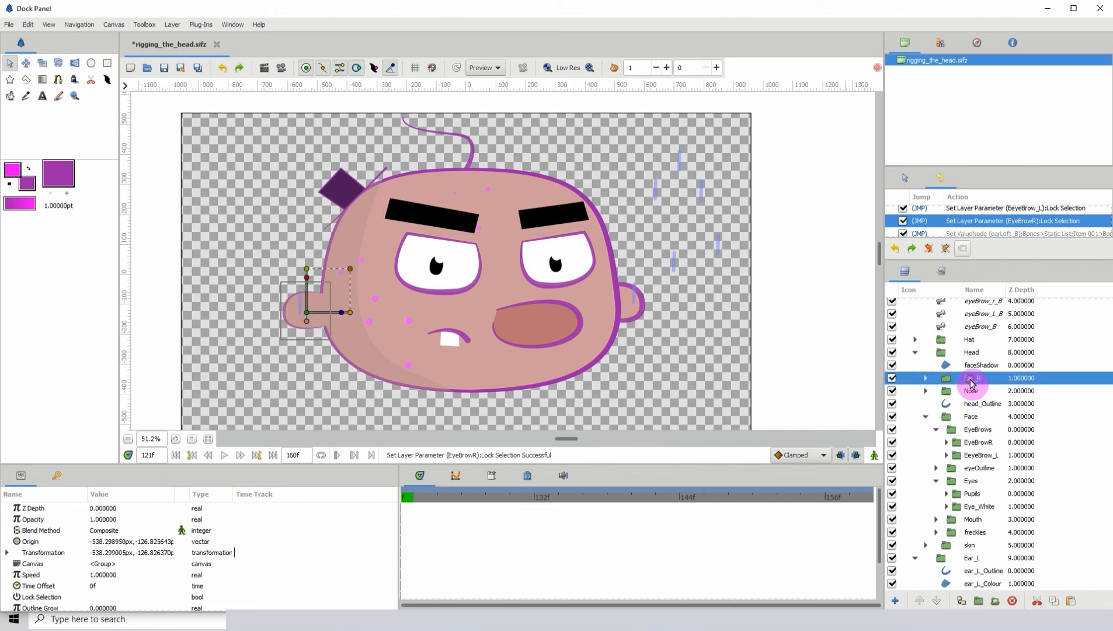
pyautogui.click(93, 597)
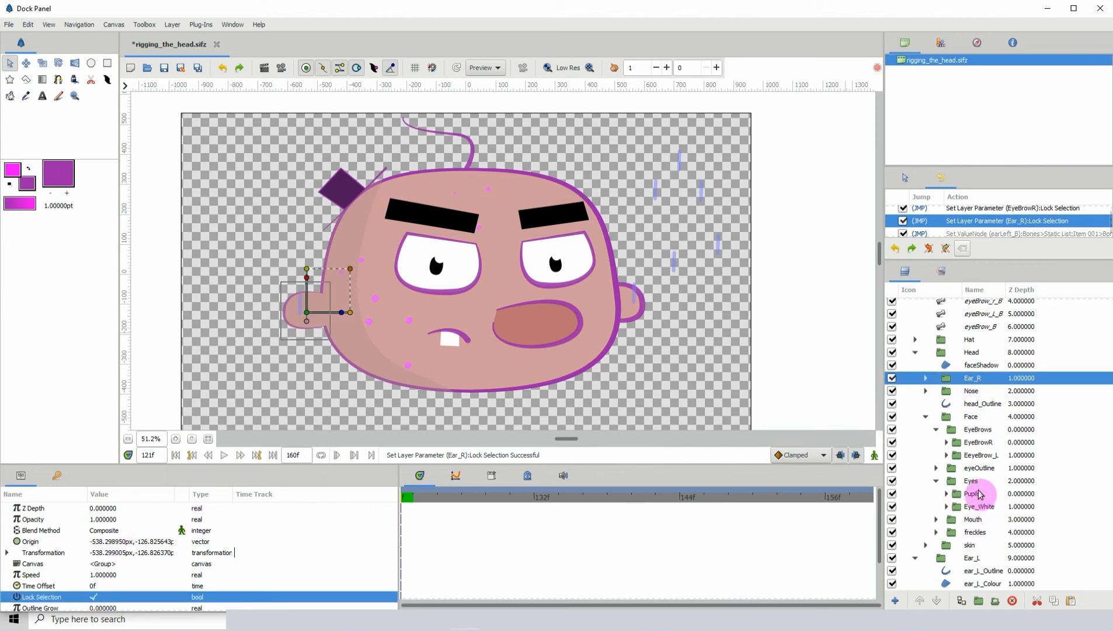
pyautogui.click(961, 339)
pyautogui.click(93, 596)
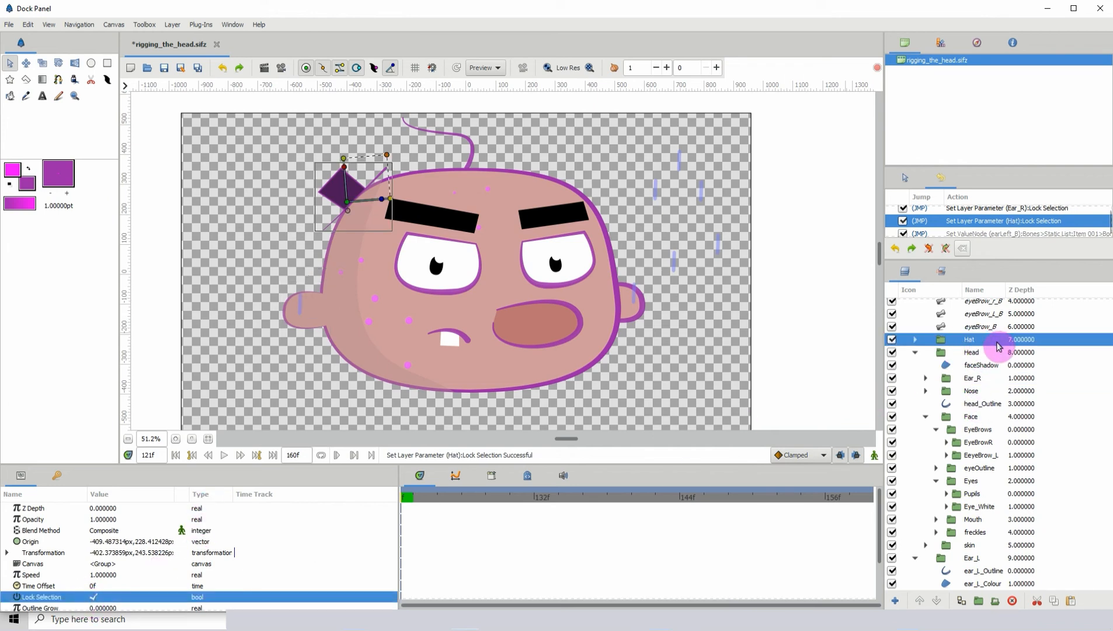
# Turn on Lock Selection for the Nose and Mouth groups.
pyautogui.click(971, 391)
pyautogui.click(96, 598)
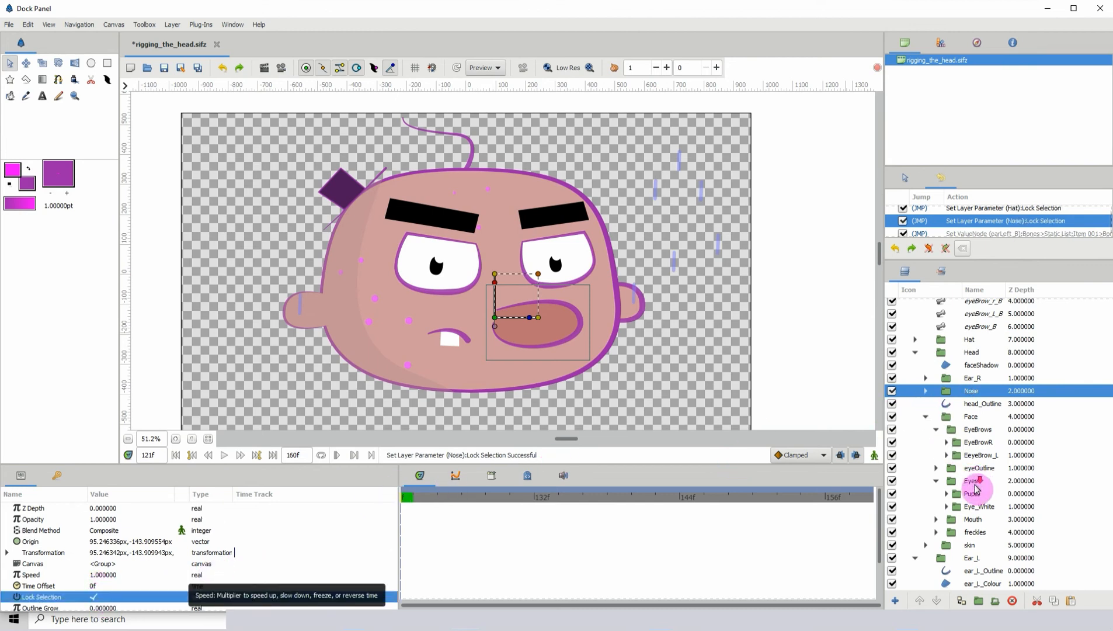
pyautogui.click(970, 521)
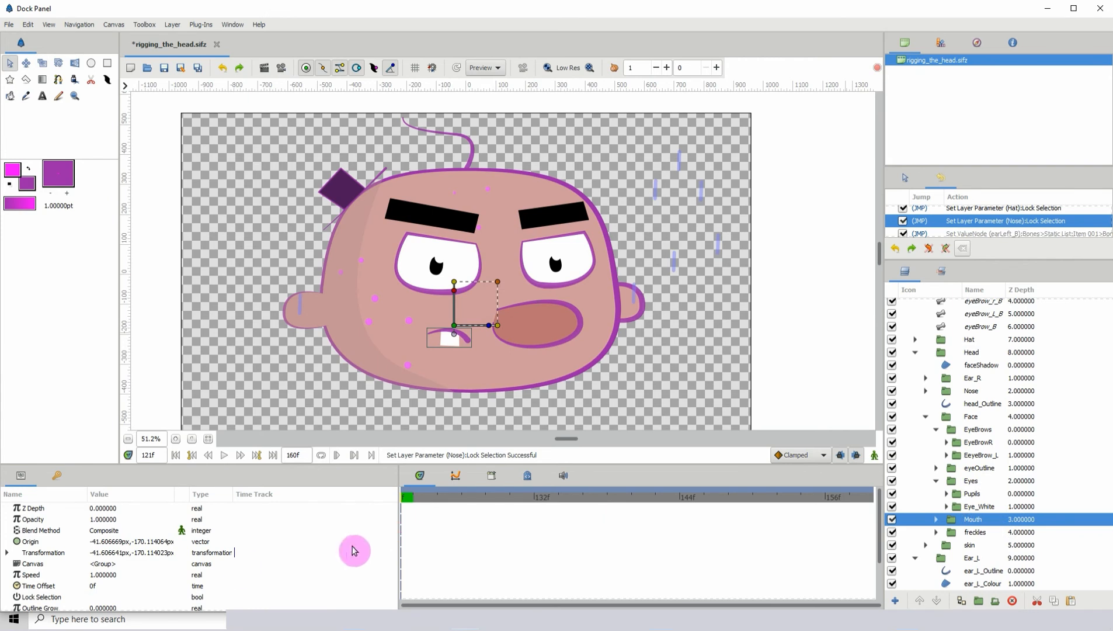
pyautogui.click(98, 599)
pyautogui.click(97, 600)
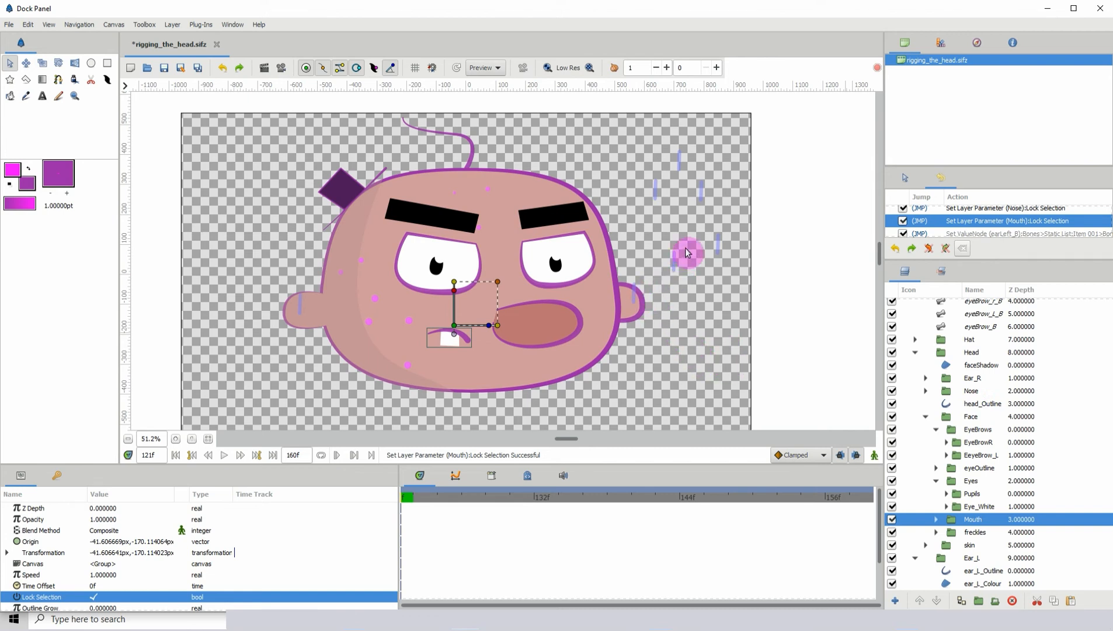
# Link the Face group to the bone of the face_B skeleton layer.
pyautogui.click(675, 259)
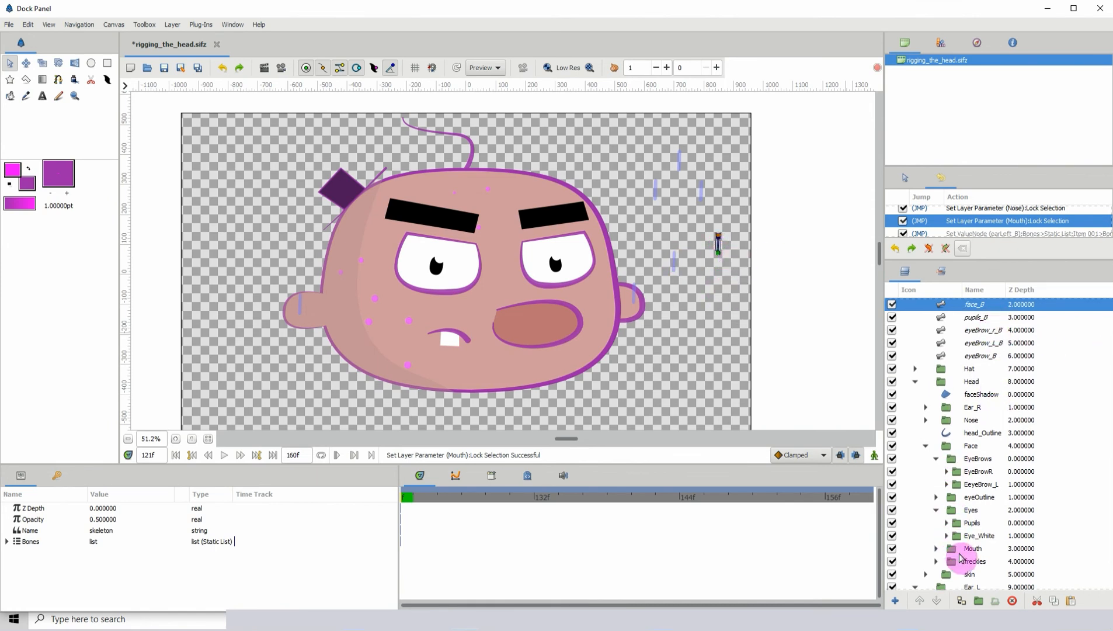
pyautogui.click(971, 447)
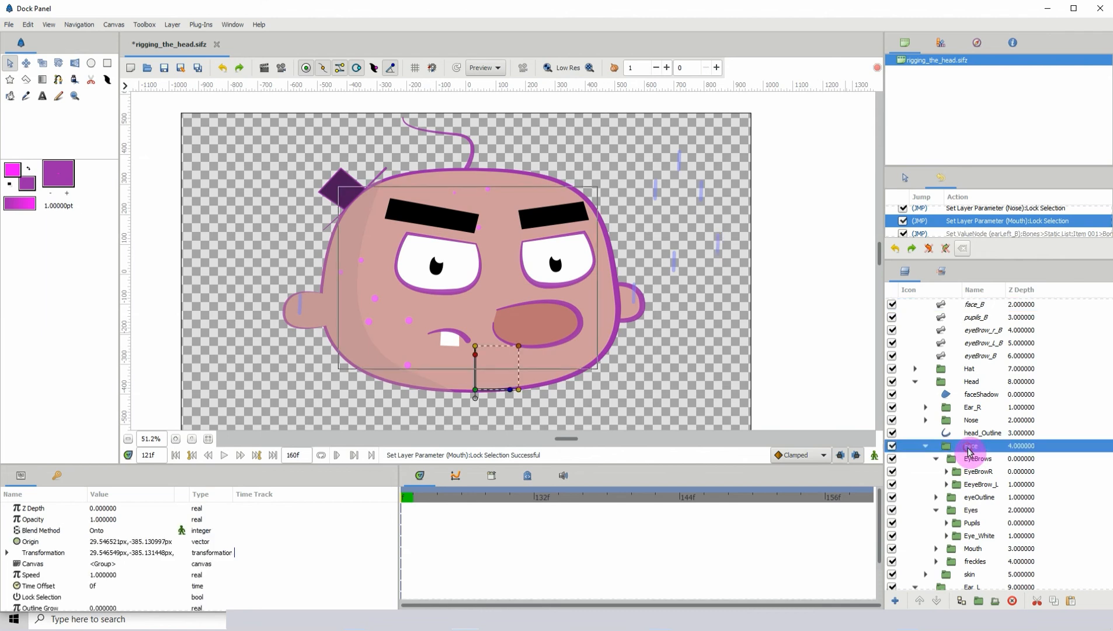
pyautogui.keyDown('ctrl'); pyautogui.click(979, 302); pyautogui.keyUp('ctrl')
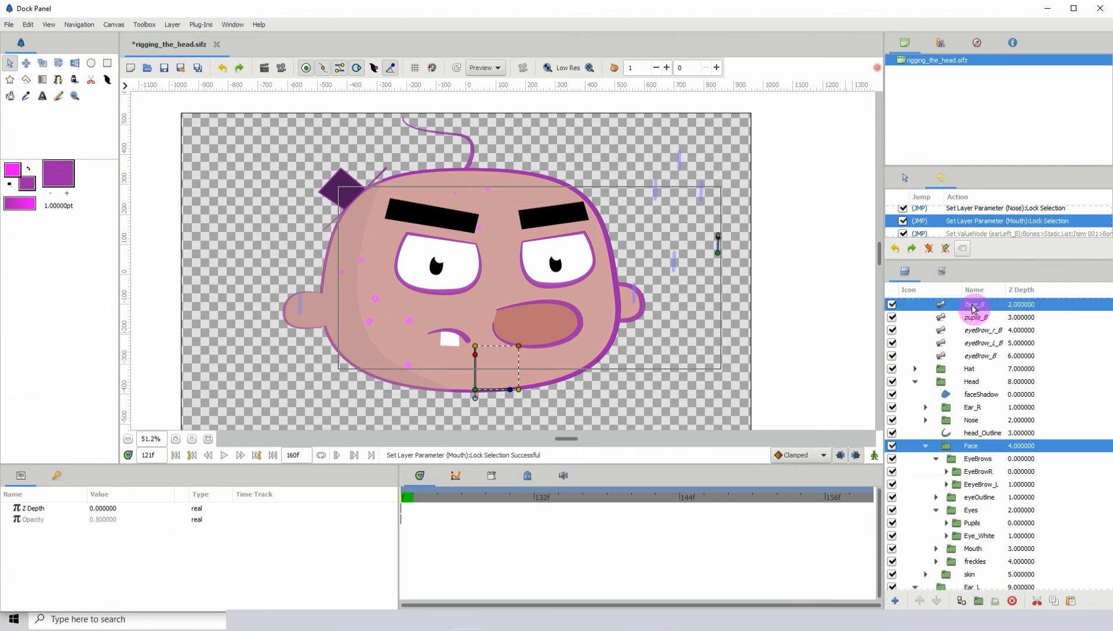
pyautogui.click(474, 390)
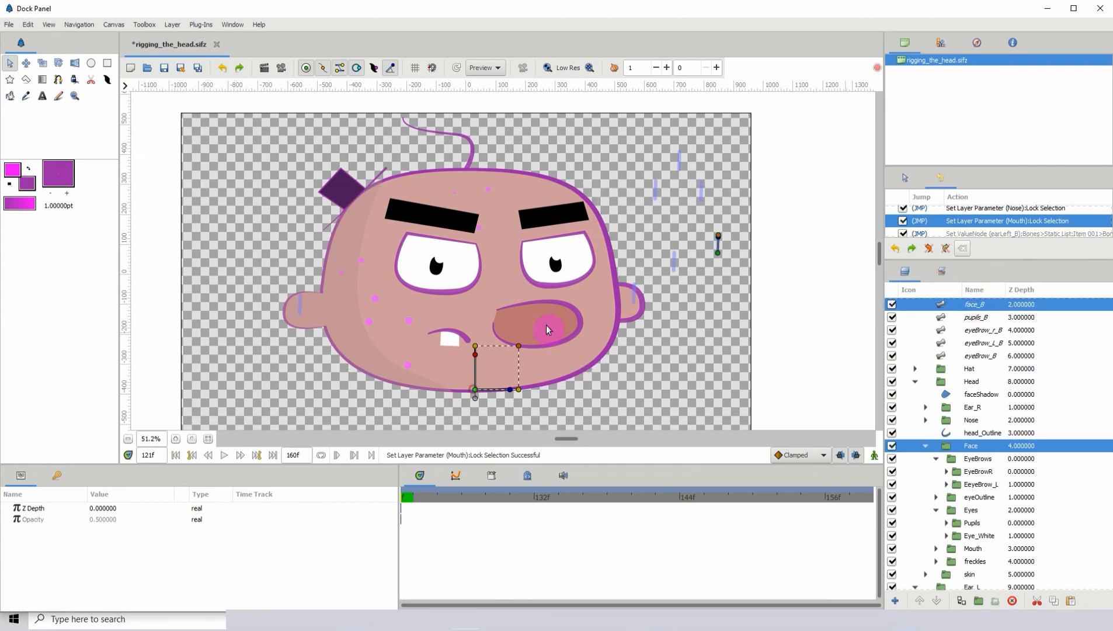
pyautogui.rightClick(720, 254)
pyautogui.click(749, 276)
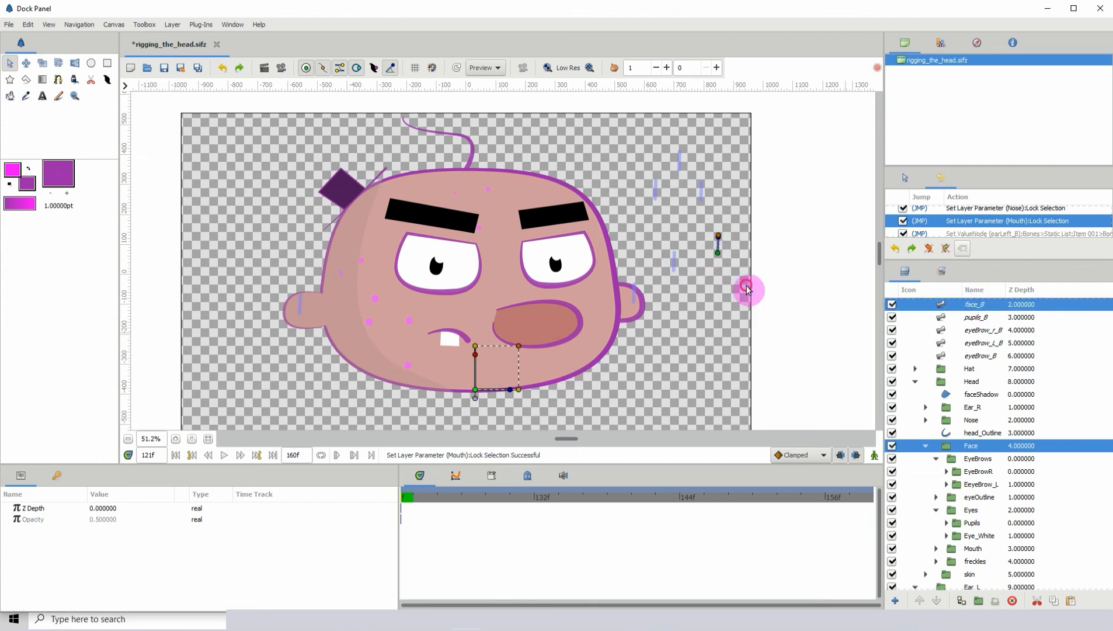
# Test the face_B bone by moving it outward and slightly down, and undo the moves.
pyautogui.moveTo(718, 255); pyautogui.dragTo(783, 257)
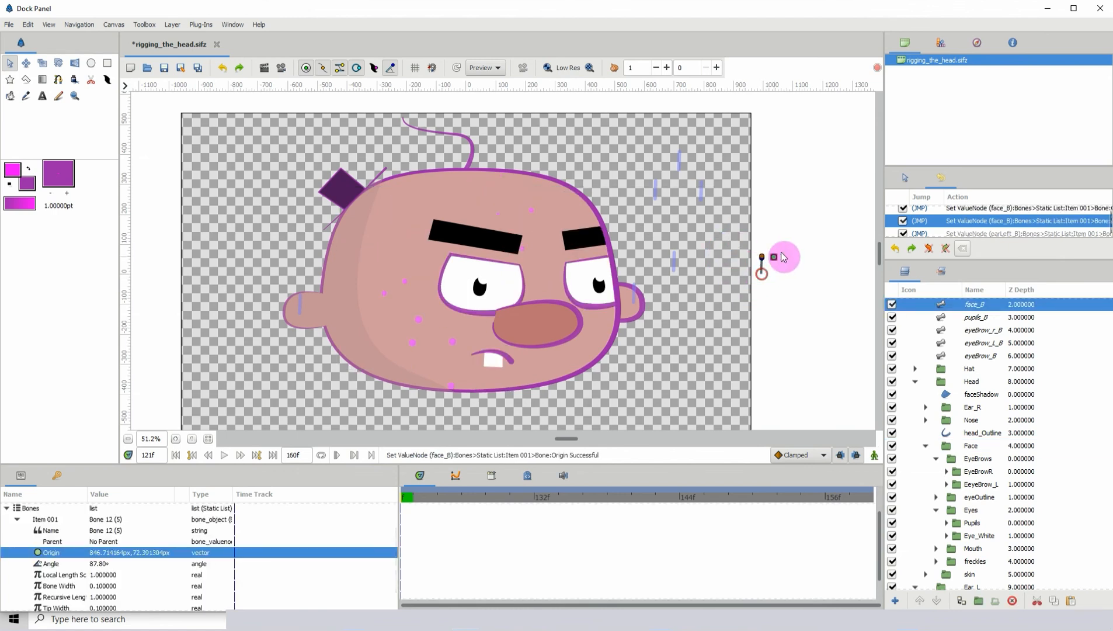
pyautogui.click(225, 68)
pyautogui.click(225, 68)
pyautogui.click(225, 68)
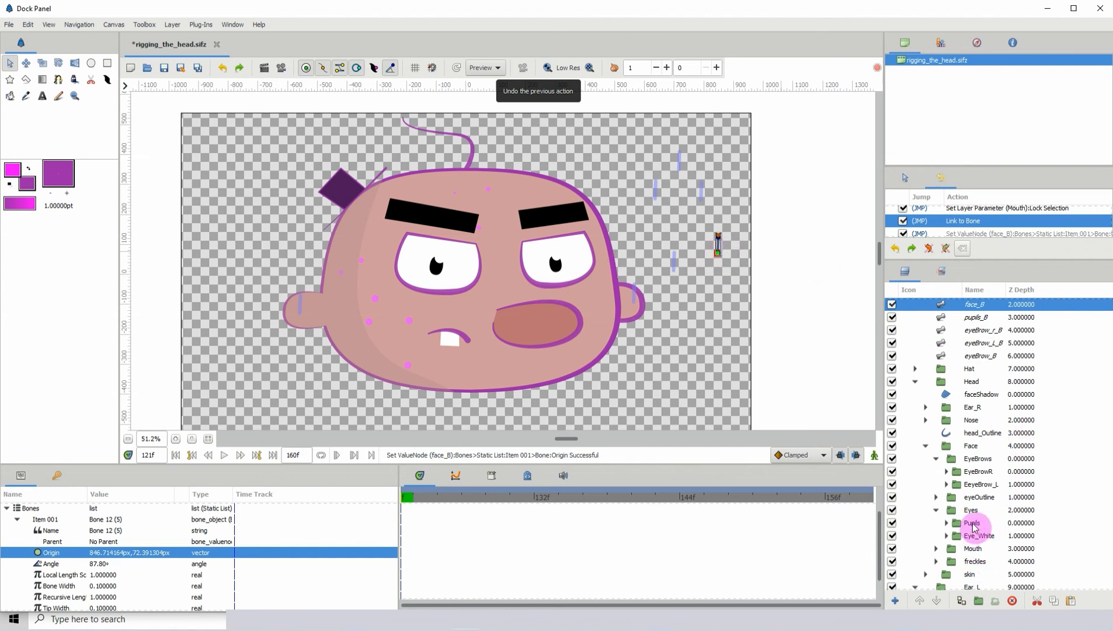
# Link the Nose group to the bone of the face_B skeleton layer.
pyautogui.click(972, 420)
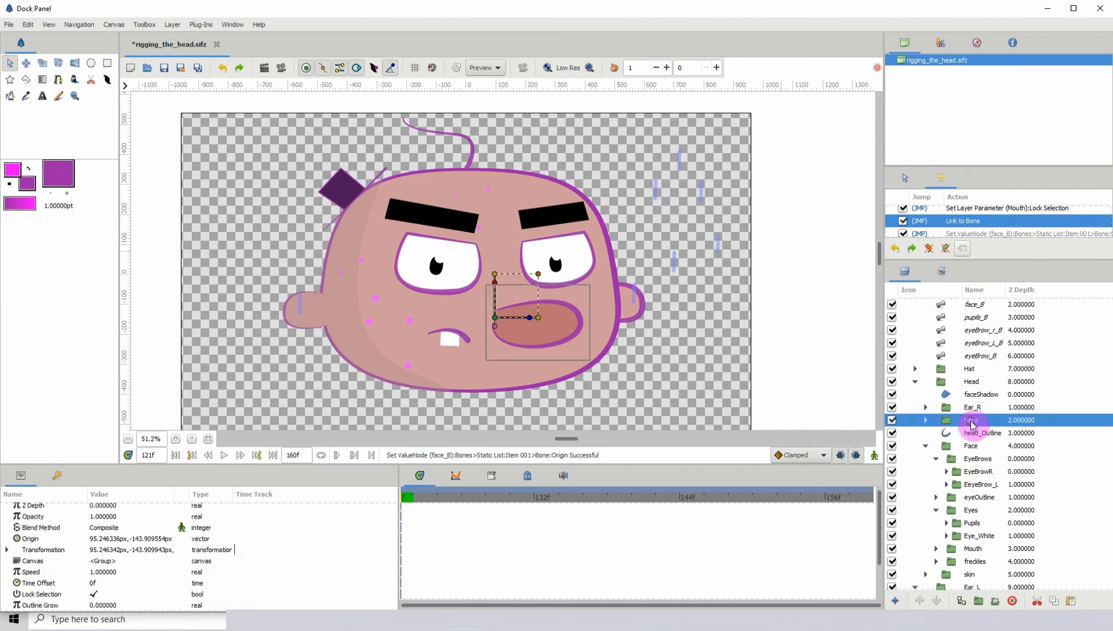
pyautogui.keyDown('ctrl'); pyautogui.click(980, 307); pyautogui.keyUp('ctrl')
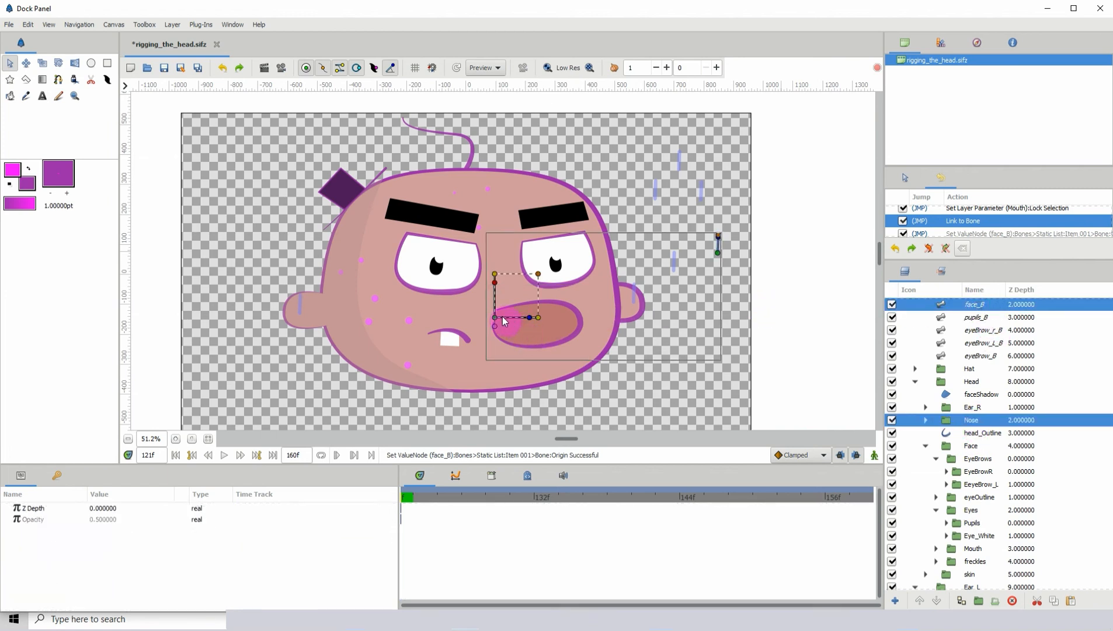
pyautogui.click(703, 252)
pyautogui.rightClick(717, 256)
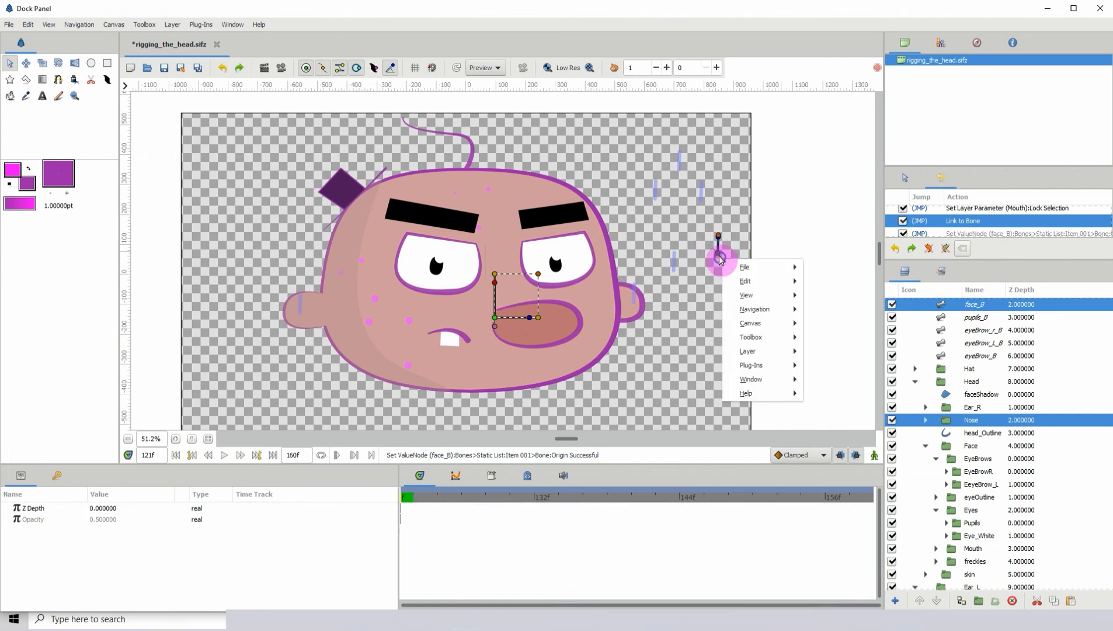
pyautogui.click(718, 254)
pyautogui.rightClick(719, 253)
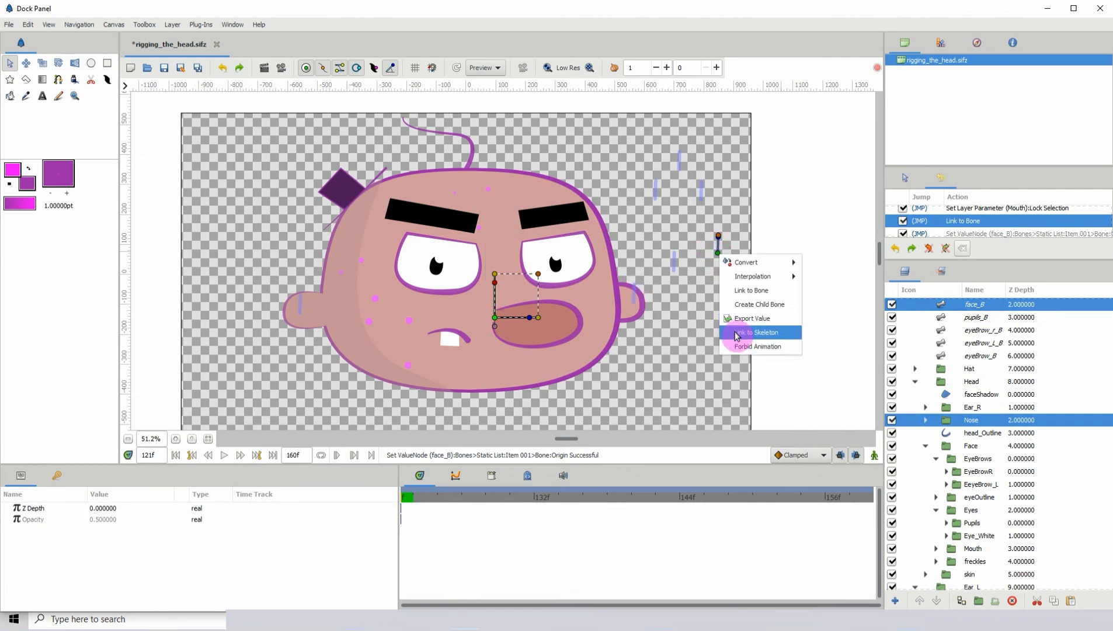
pyautogui.click(745, 290)
pyautogui.click(716, 269)
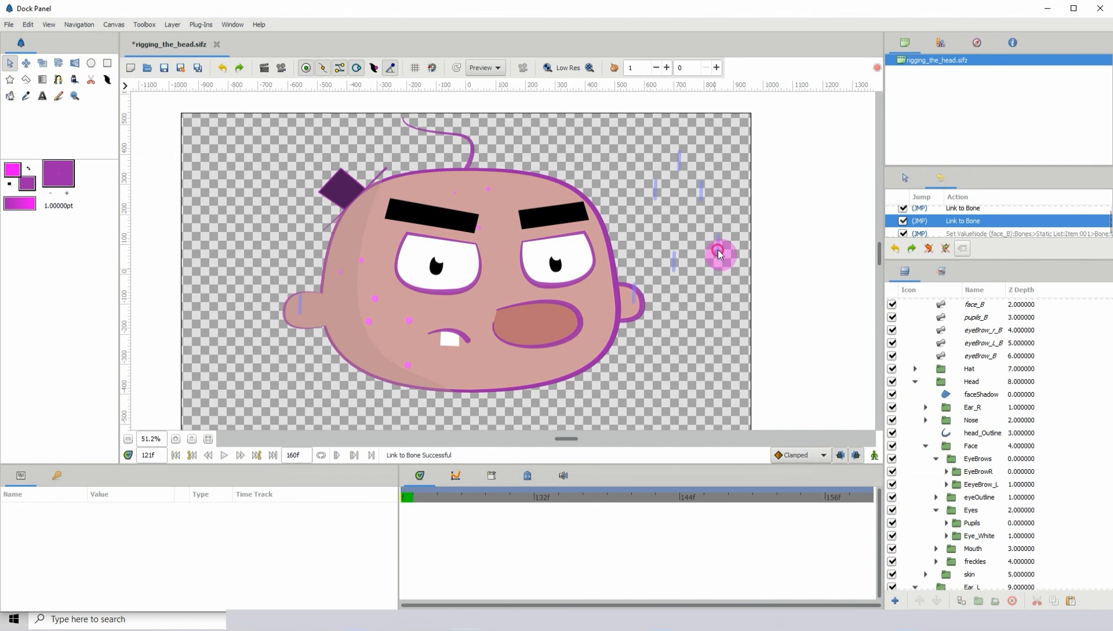
# Test the face_B bone with the nose linked by moving it far to the side, and undo all the moves.
pyautogui.click(718, 253)
pyautogui.moveTo(718, 252); pyautogui.dragTo(837, 255)
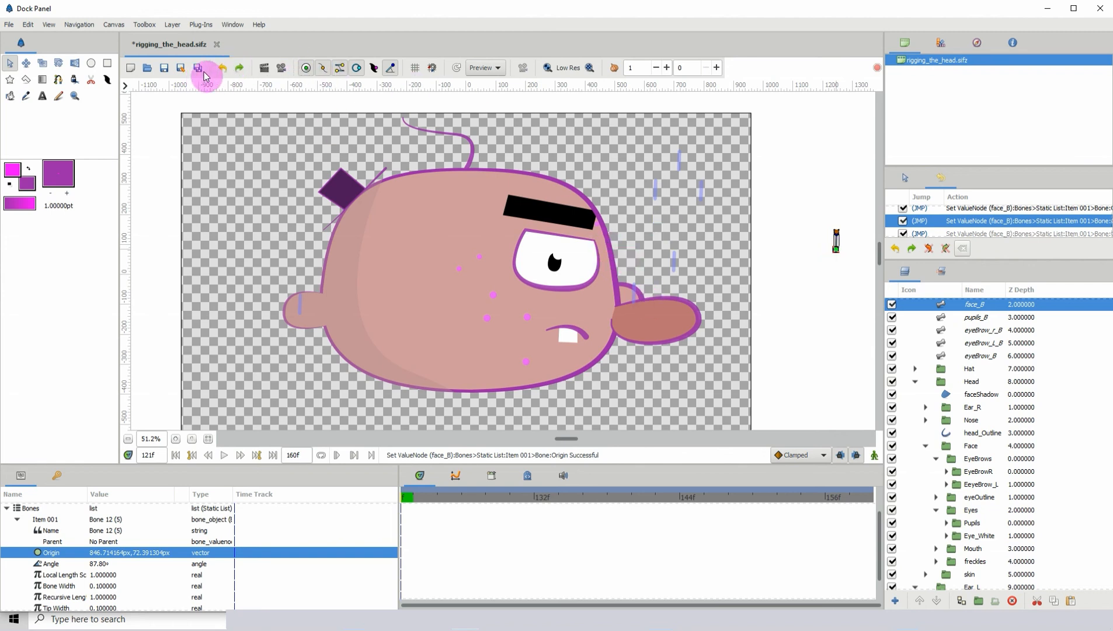
pyautogui.click(222, 68)
pyautogui.click(222, 68)
pyautogui.click(223, 69)
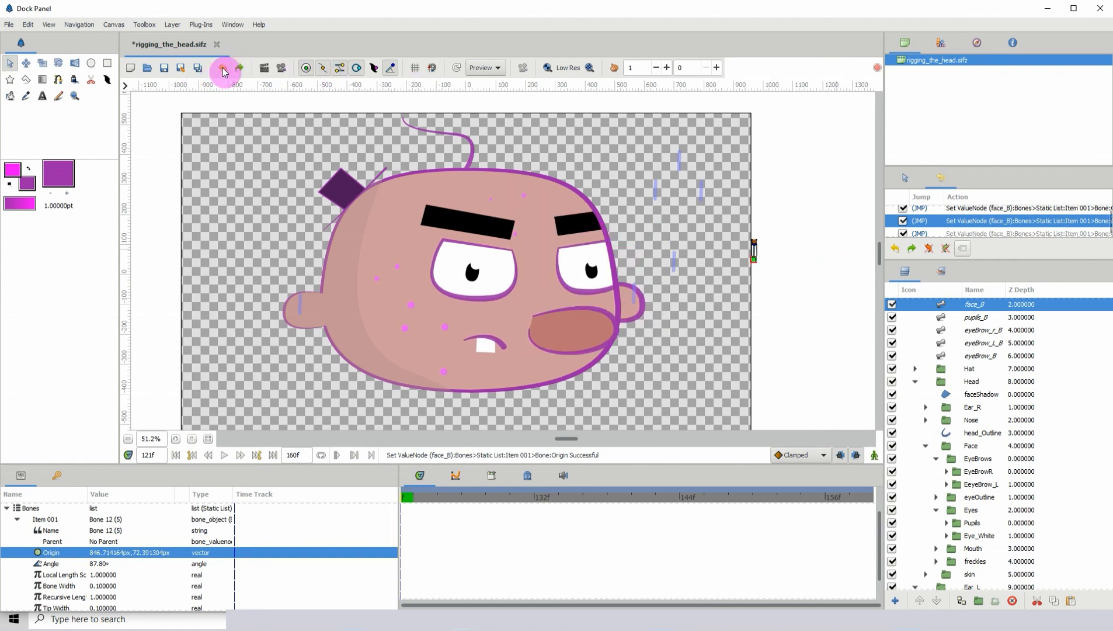
pyautogui.click(223, 68)
pyautogui.click(222, 68)
pyautogui.click(222, 69)
pyautogui.click(677, 304)
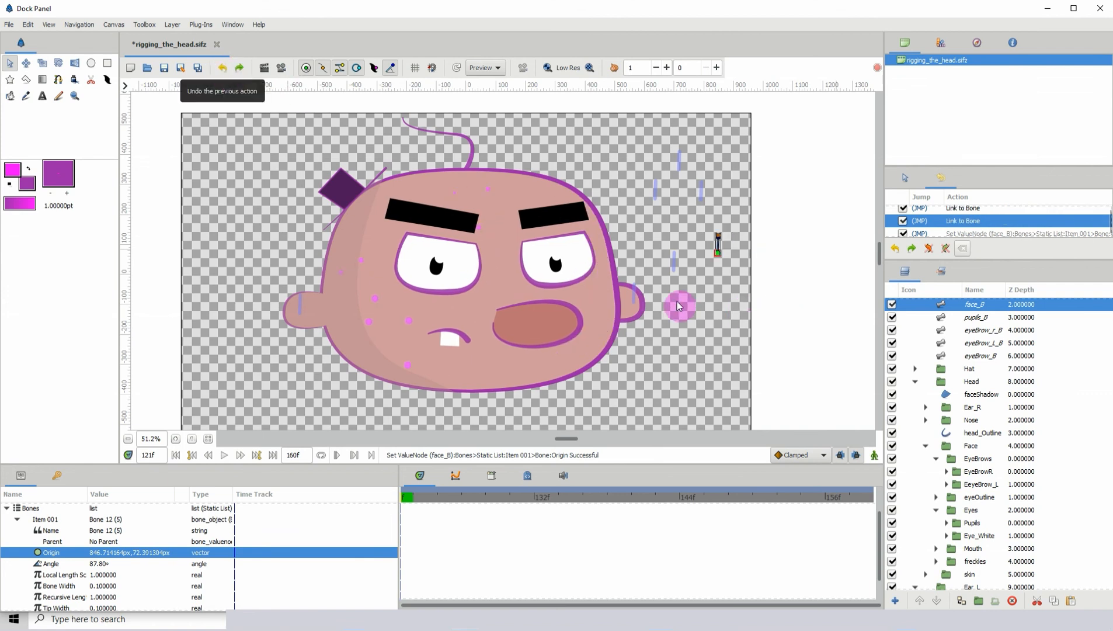
# Test the earLeft_B bone by moving it slightly inward toward the head, and undo the move.
pyautogui.click(637, 283)
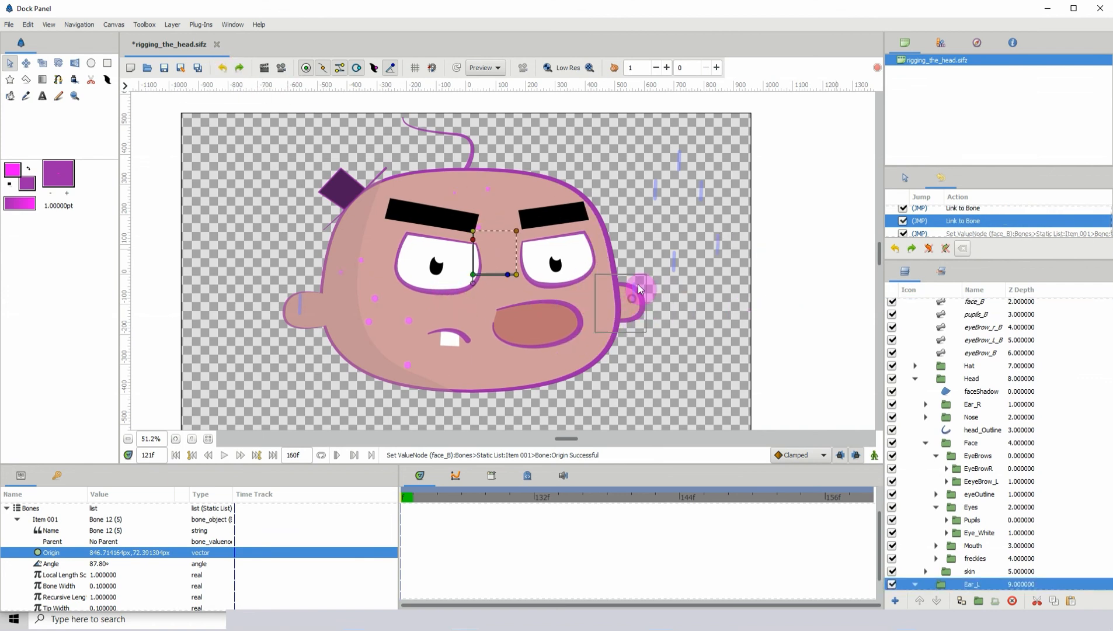
pyautogui.click(636, 287)
pyautogui.moveTo(637, 286); pyautogui.dragTo(621, 302)
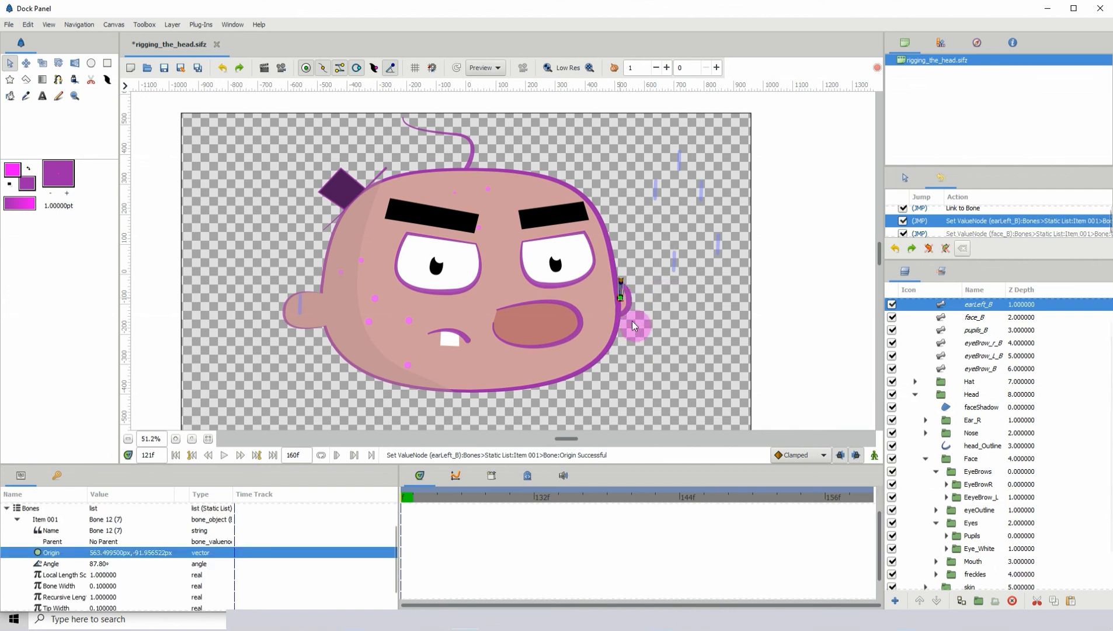
pyautogui.hotkey('ctrl', 'z')
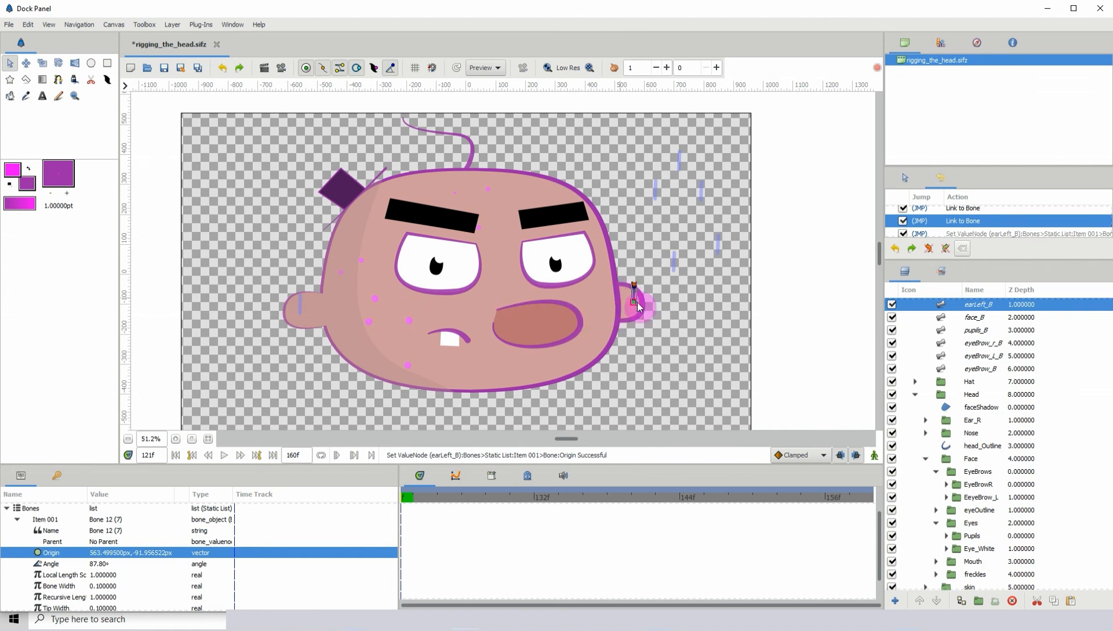
# Link the Ear_R group to the bone of the face_B skeleton layer.
pyautogui.click(718, 255)
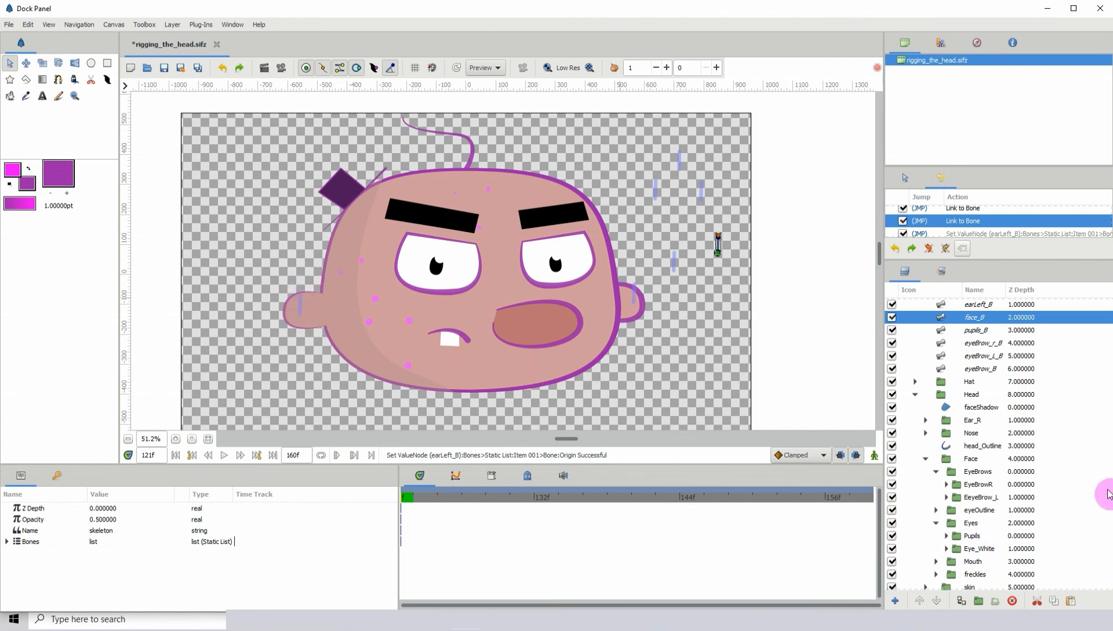
pyautogui.click(973, 420)
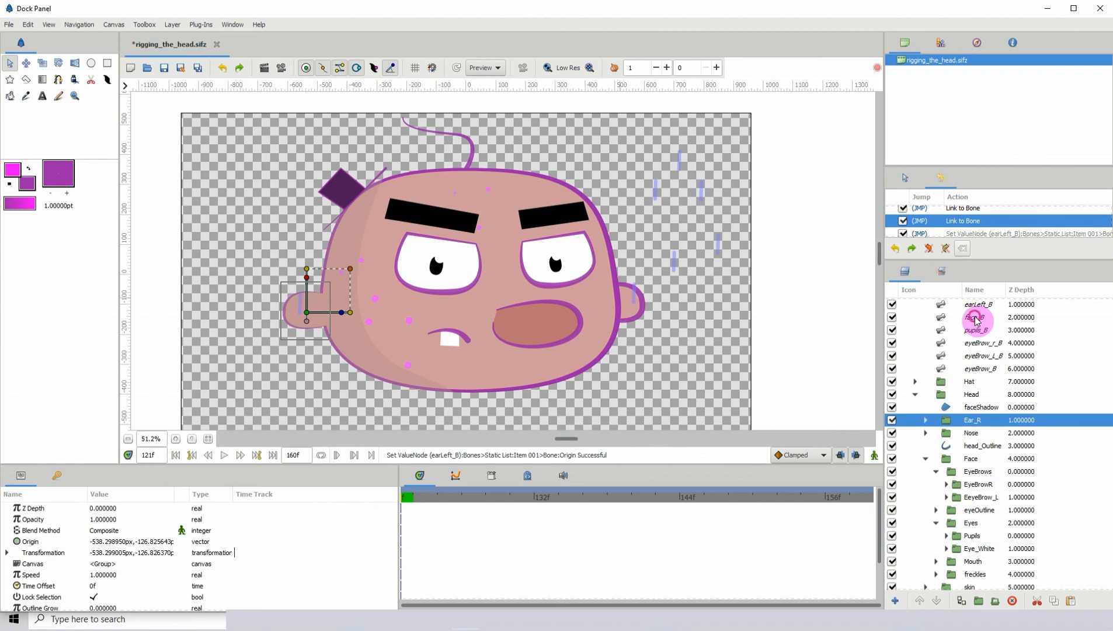
pyautogui.click(976, 320)
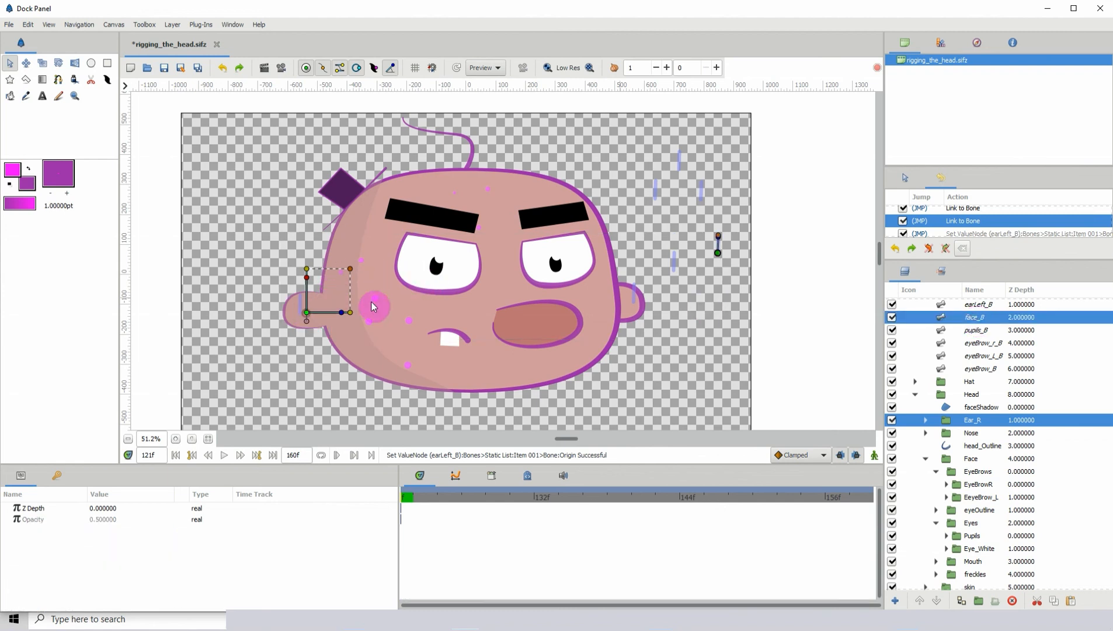
pyautogui.rightClick(719, 252)
pyautogui.click(753, 294)
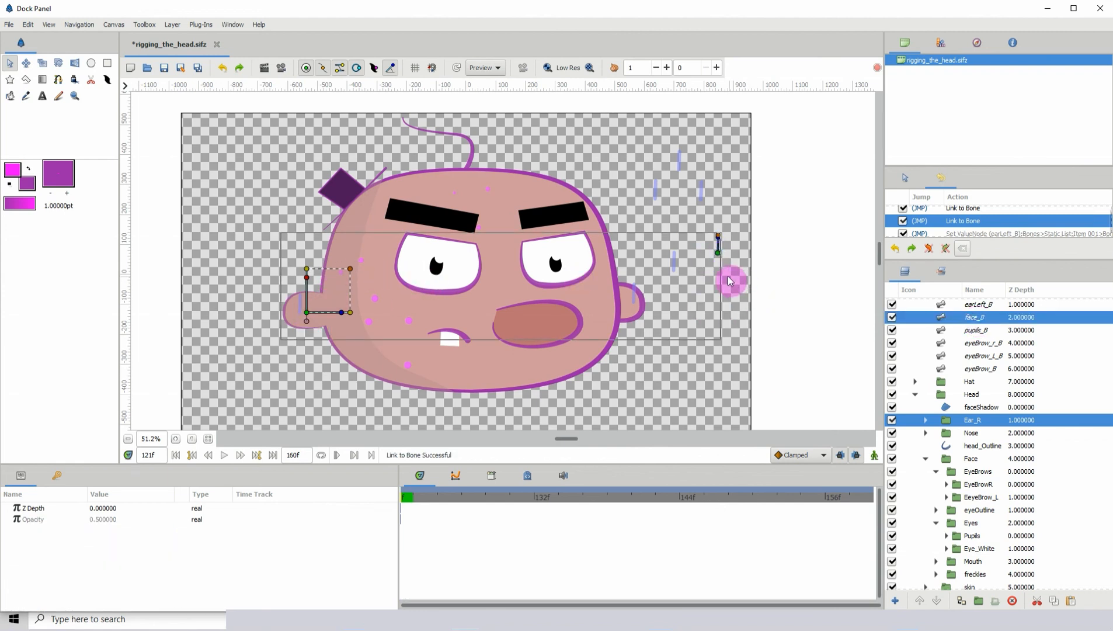
pyautogui.click(729, 279)
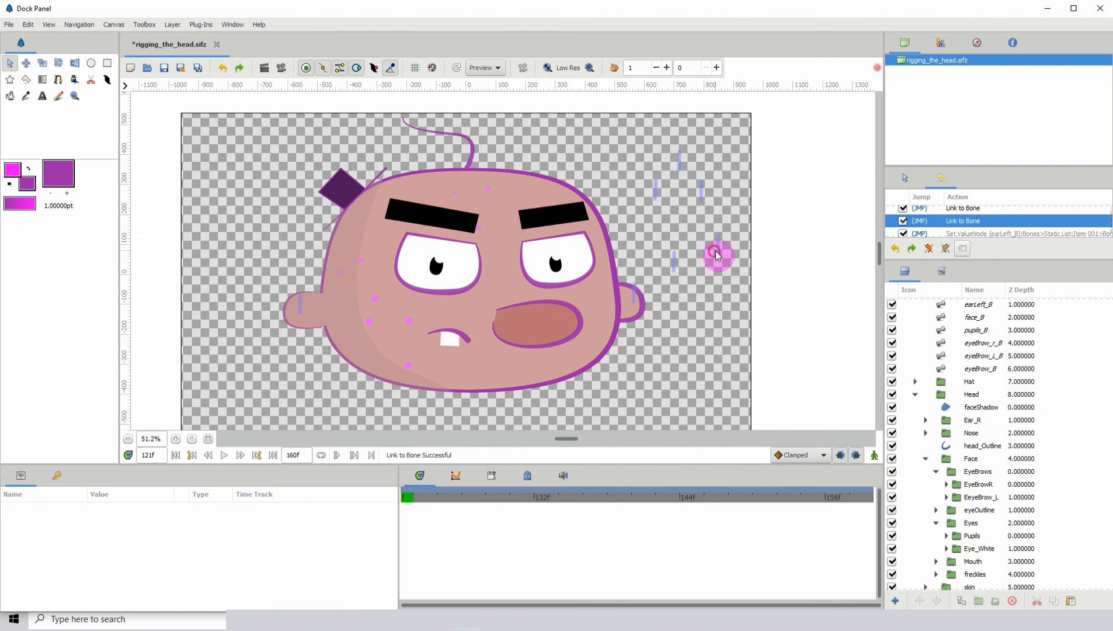
# Test the face_B bone with Ear_R linked by moving it slightly outward and up, and undo the move.
pyautogui.click(716, 251)
pyautogui.moveTo(722, 252); pyautogui.dragTo(741, 248)
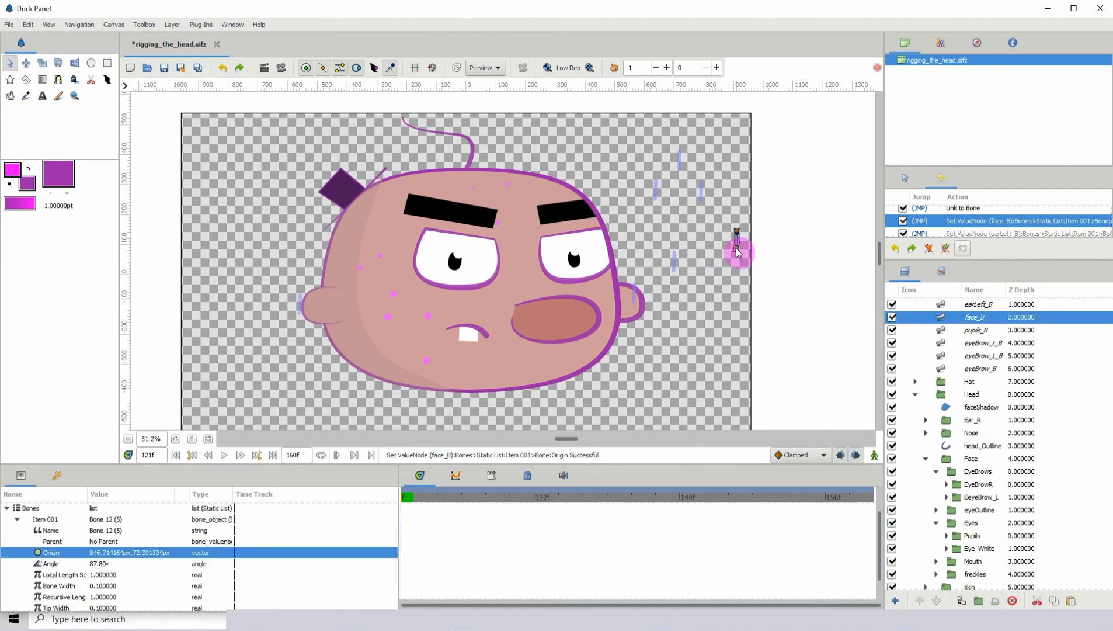
pyautogui.hotkey('ctrl', 'z')
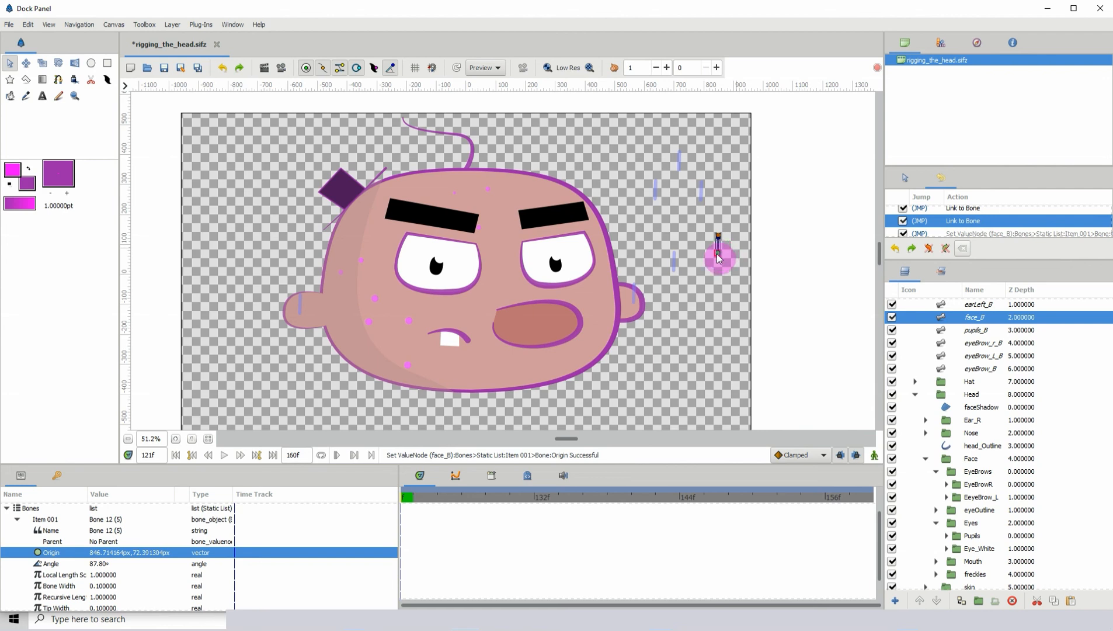
# Turn the head sideways by moving the face_B bone far outward and slightly down, and adjust the earLeft_B bone to match.
pyautogui.moveTo(719, 257); pyautogui.dragTo(771, 270)
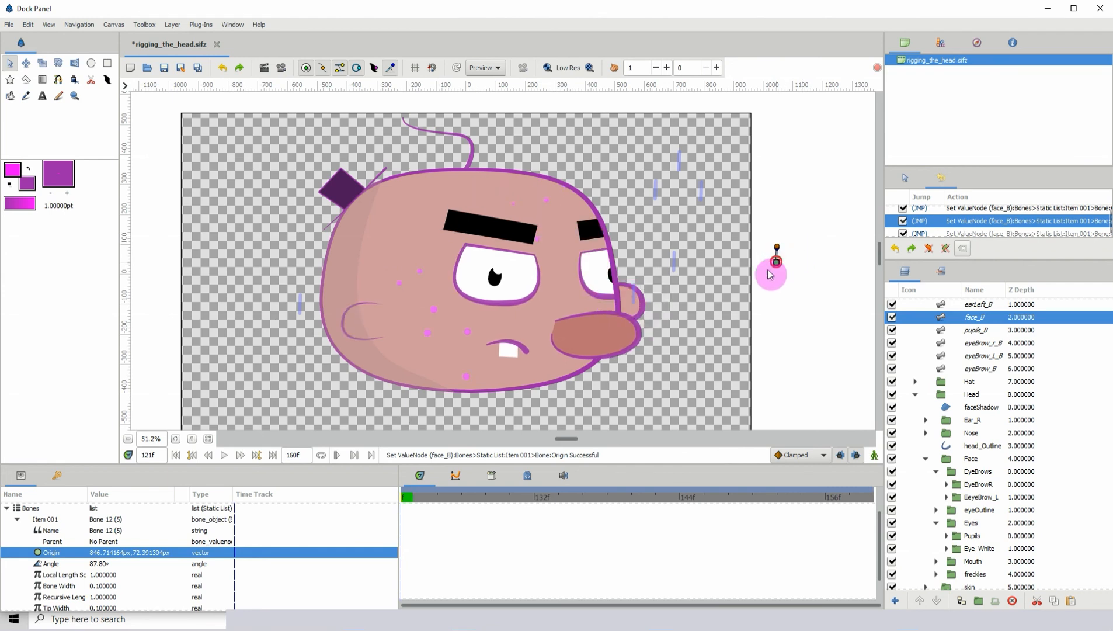
pyautogui.click(635, 302)
pyautogui.moveTo(635, 303); pyautogui.dragTo(615, 307)
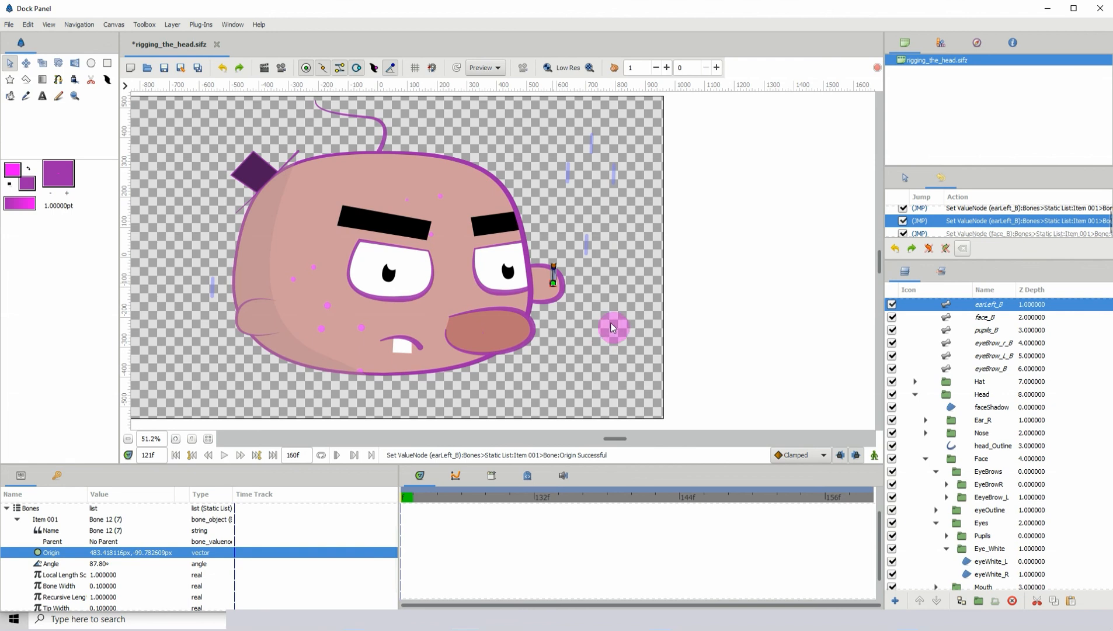
# Test the face_B bone by moving it up and inward, and bring the face back to its forward-looking position.
pyautogui.click(977, 459)
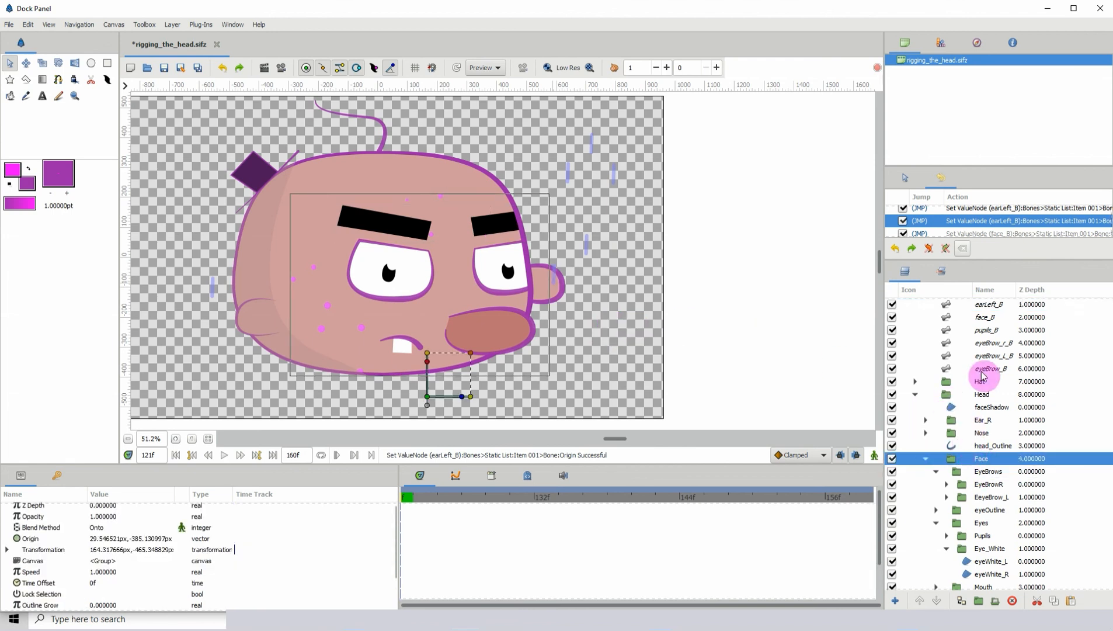
pyautogui.click(985, 317)
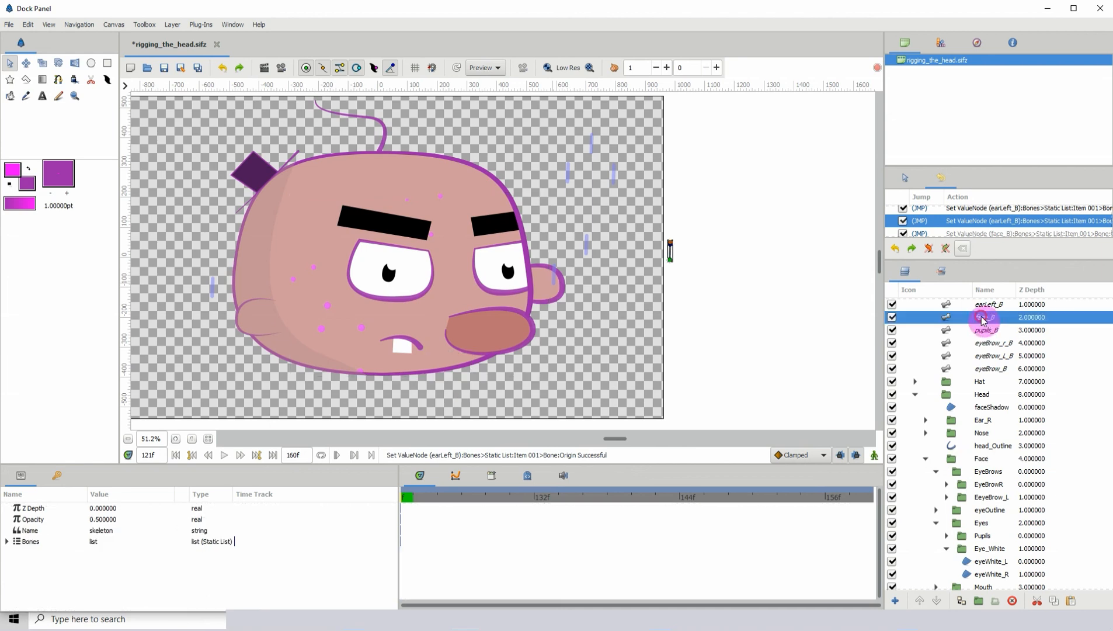
pyautogui.moveTo(684, 242); pyautogui.dragTo(654, 218)
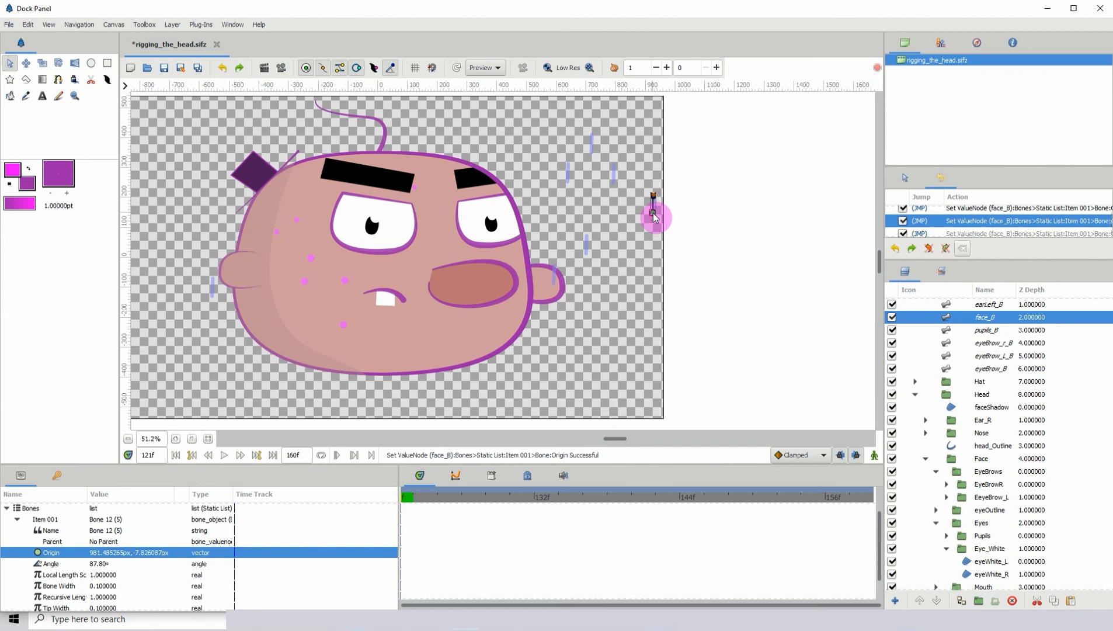
pyautogui.moveTo(655, 218); pyautogui.dragTo(629, 236)
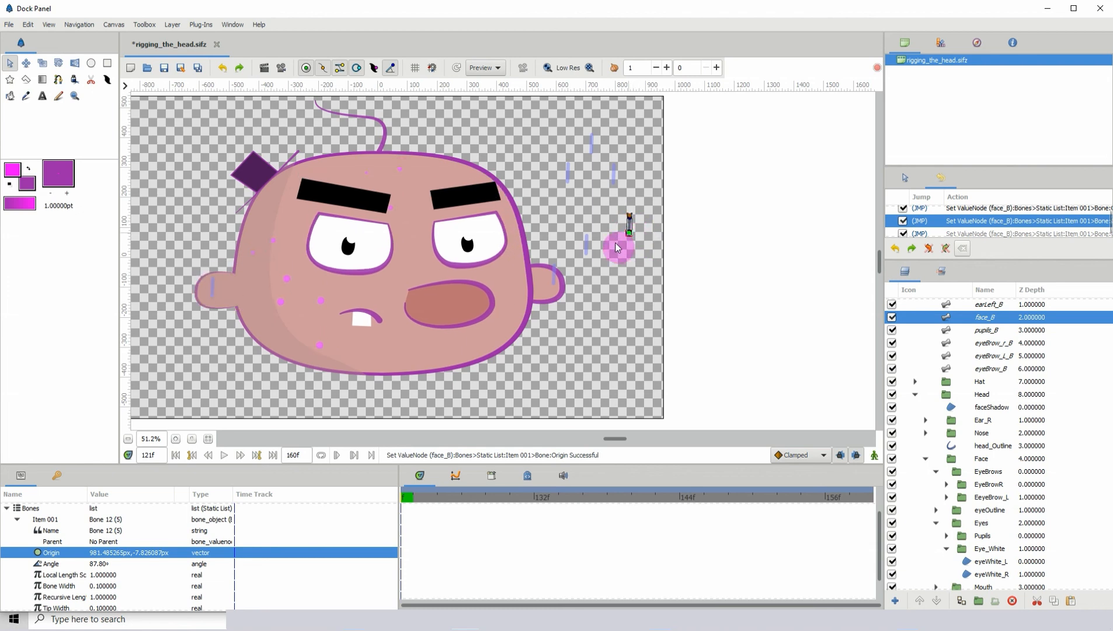